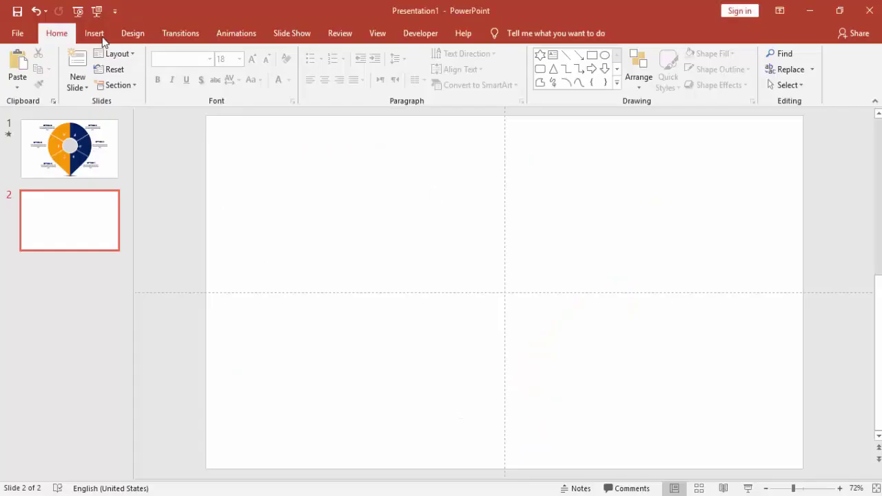
Step: Insert an oval on slide 2 and size it to 6 by 6 inches
left_click(92, 33)
left_click(233, 82)
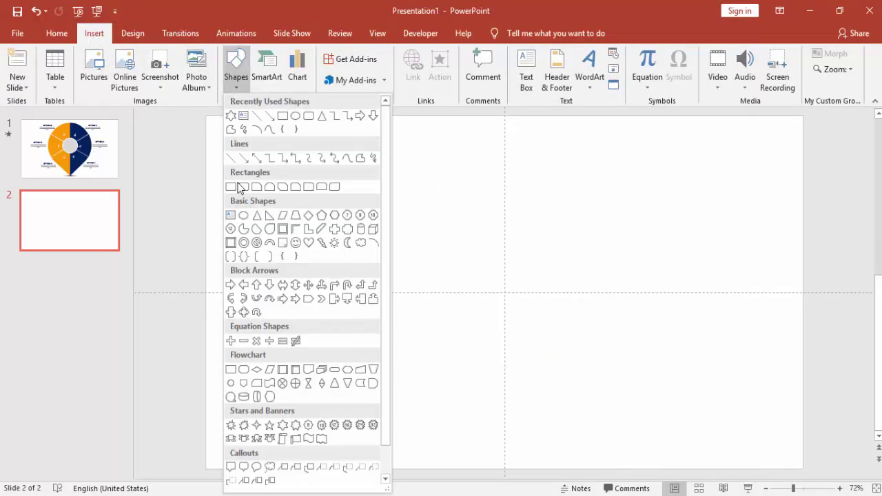
left_click(243, 217)
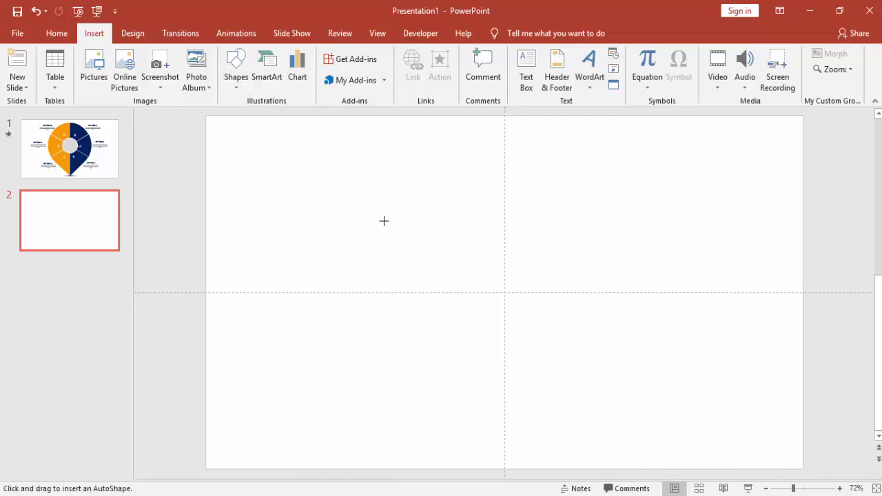
left_click(412, 221)
left_click(747, 63)
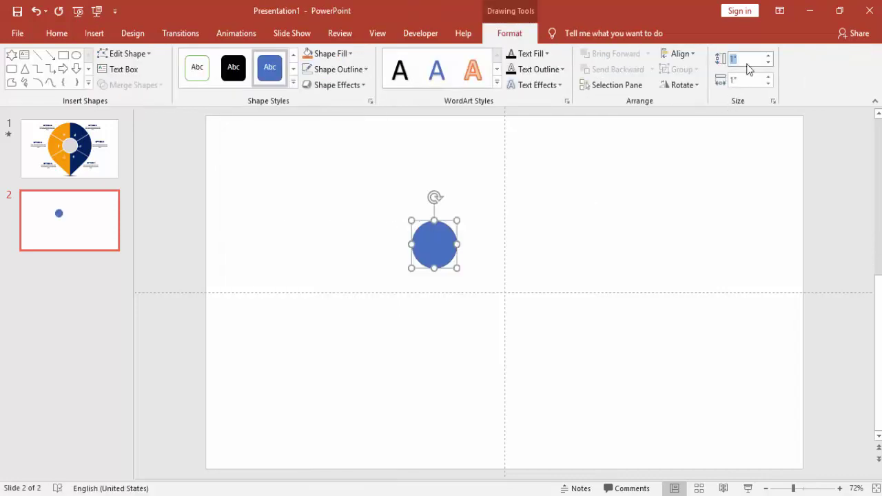
type("6")
left_click(748, 80)
type("6")
key("Return")
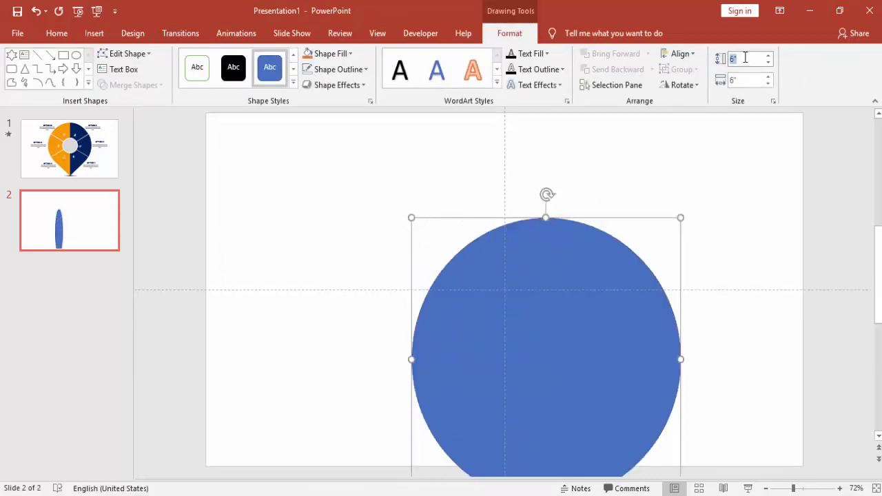
Step: Center the circle horizontally and vertically on the slide and remove its outline
left_click(679, 54)
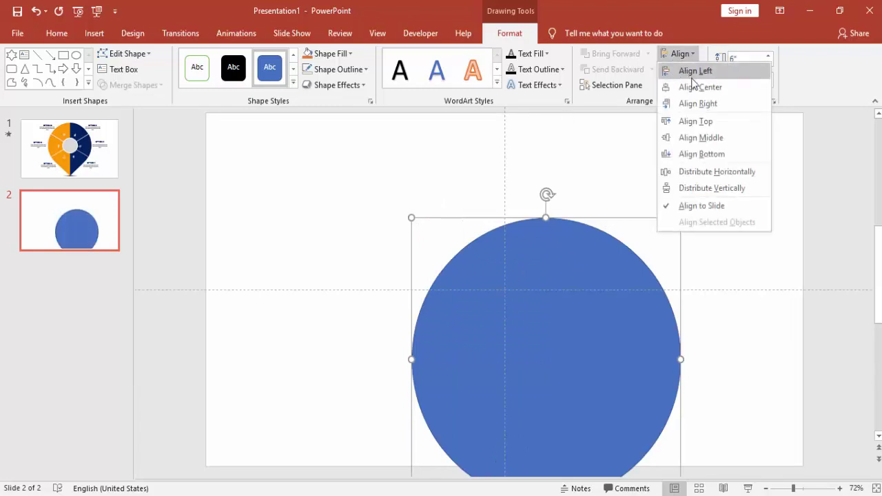
left_click(699, 86)
left_click(681, 53)
left_click(713, 136)
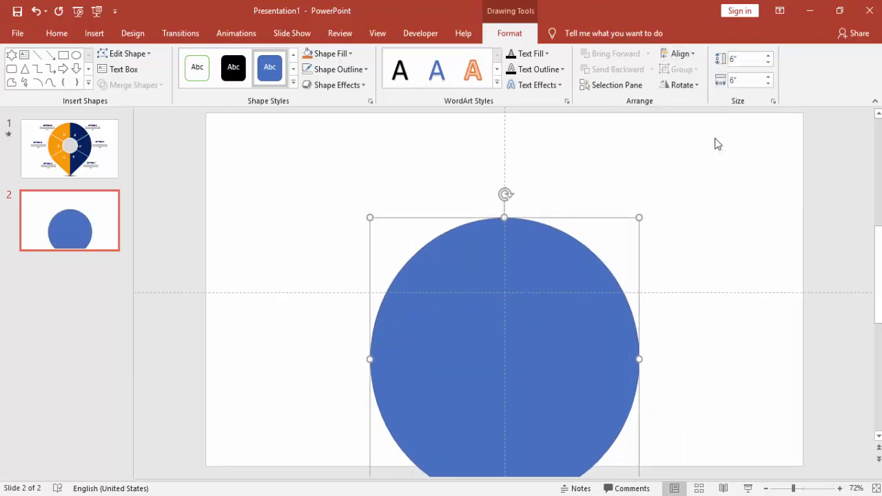
left_click(362, 72)
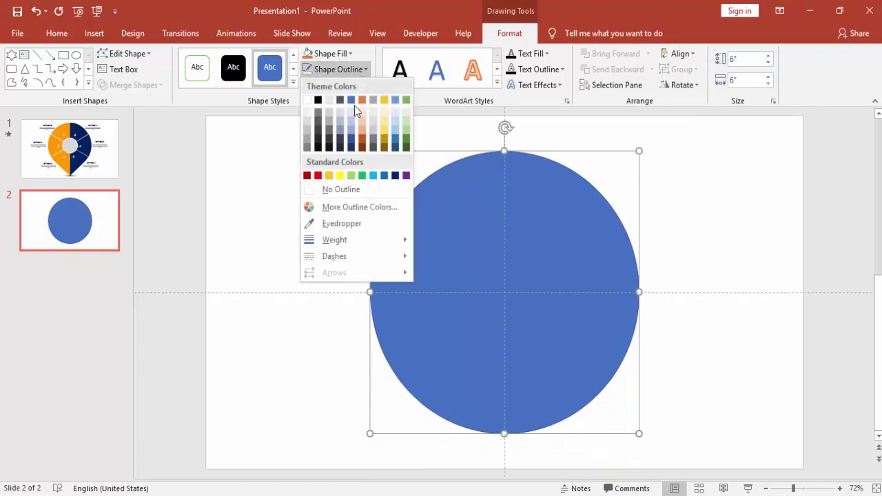
left_click(333, 190)
left_click(290, 217)
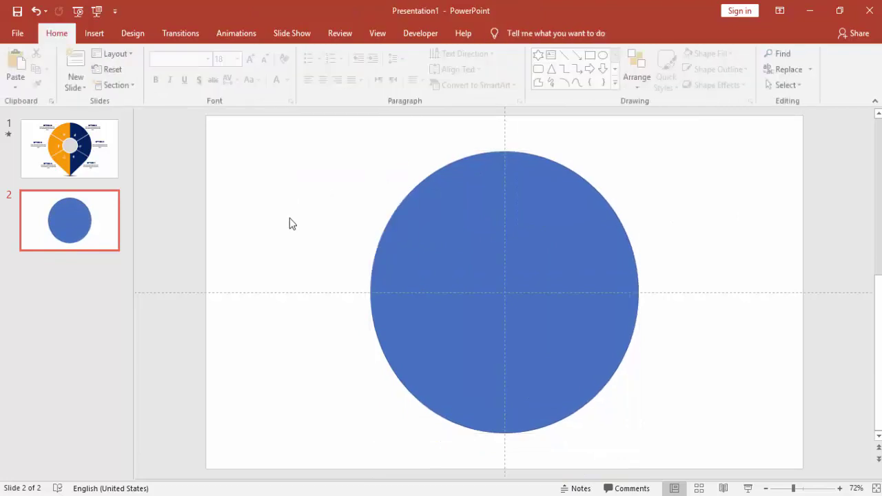
left_click(95, 38)
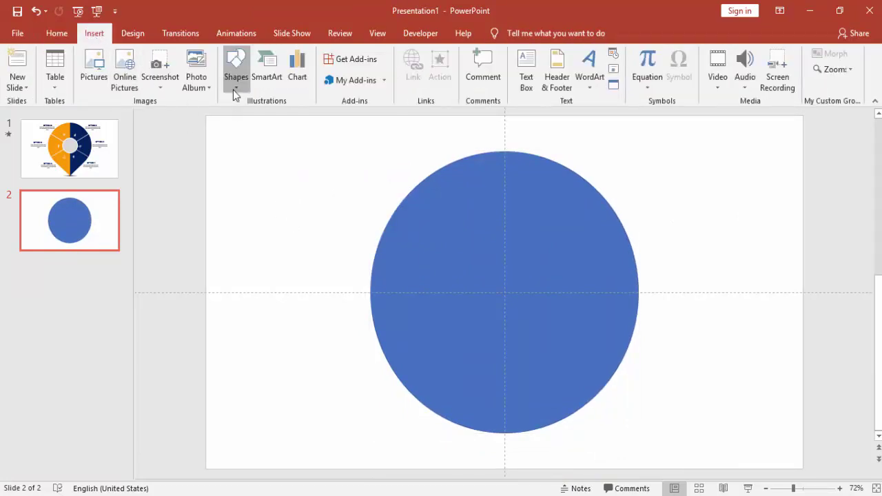
Step: Draw a tall rectangle across the circle, fill it orange and remove its outline
left_click(233, 90)
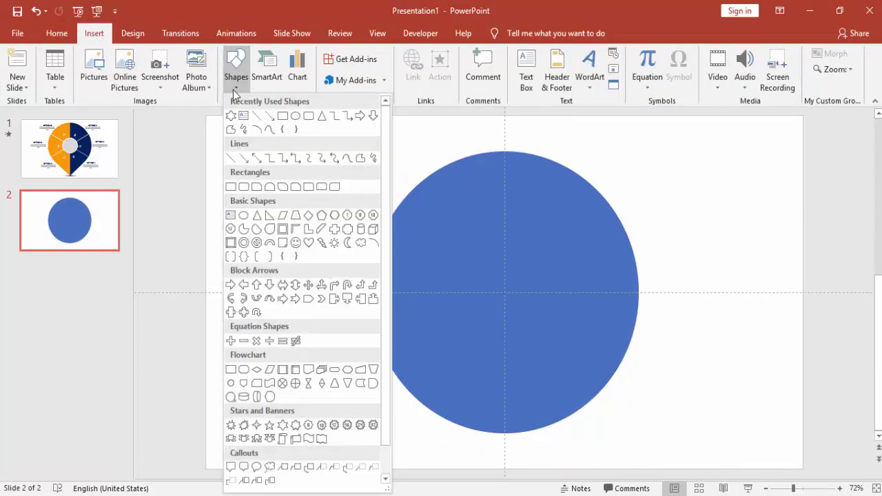
left_click(232, 186)
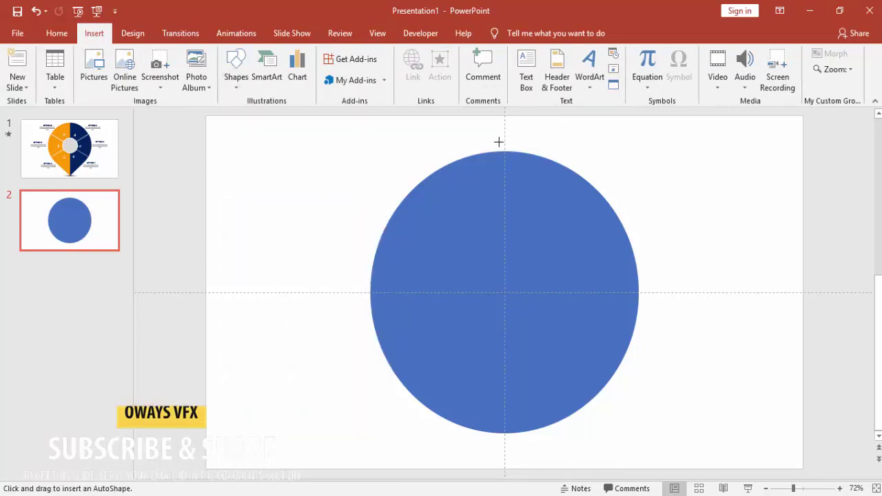
left_click_drag(504, 244, 518, 442)
left_click(323, 53)
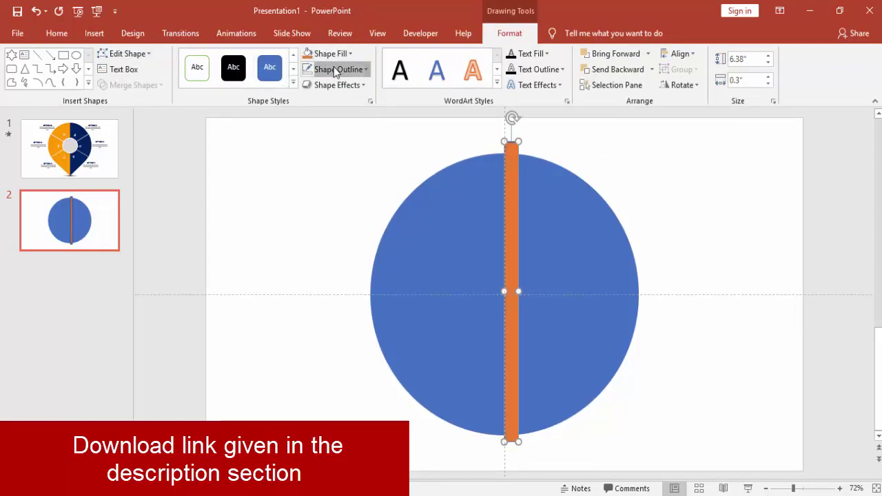
left_click(338, 68)
left_click(324, 189)
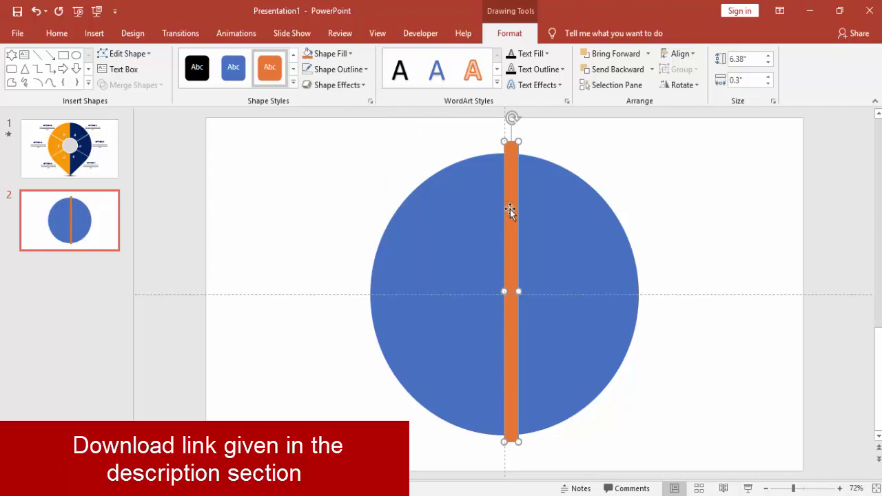
Step: Center the orange bar on the circle and narrow it to a thin 0.12-inch line
left_click_drag(510, 208, 503, 212)
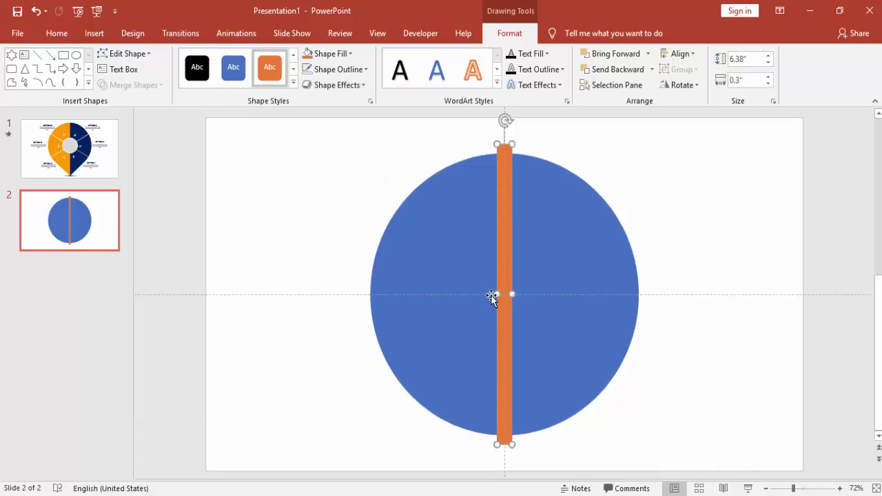
mouse_move(497, 295)
left_mouse_down()
mouse_move(508, 293)
mouse_move(505, 275)
left_mouse_up()
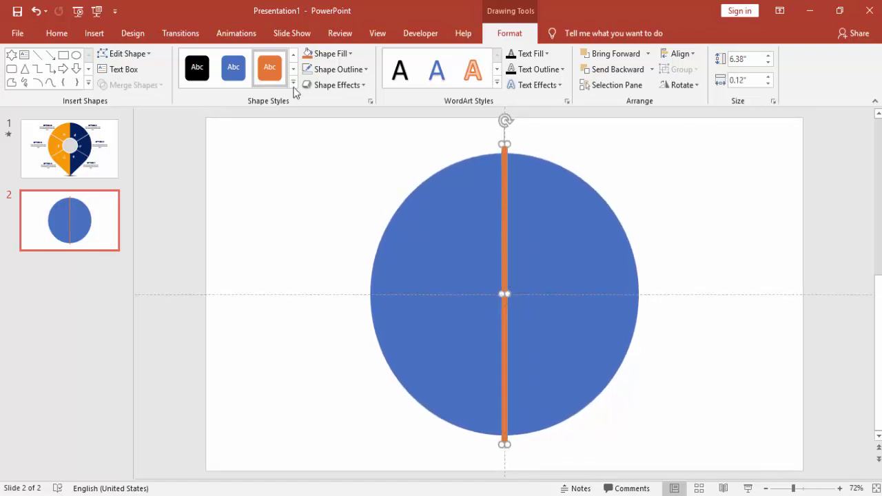
left_click(94, 33)
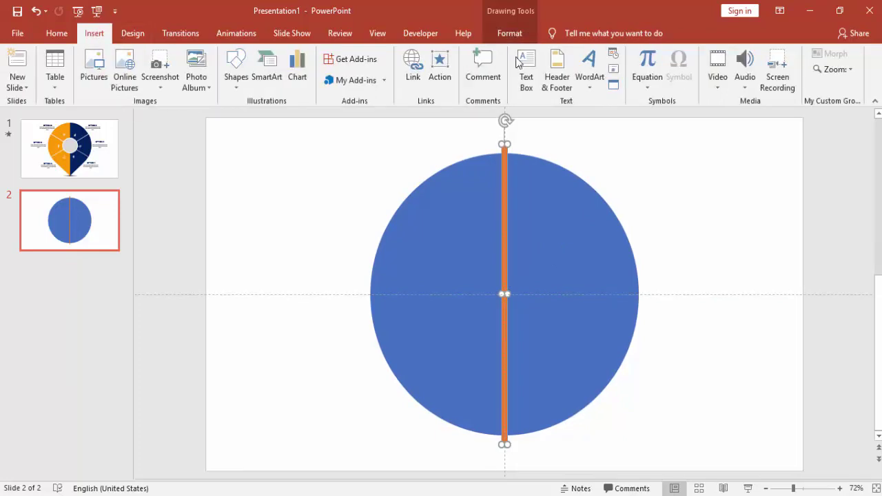
left_click(519, 62)
Step: Add a 'Press CTRL+D to duplicate' note and duplicate the orange bar with Ctrl+D
left_click(244, 139)
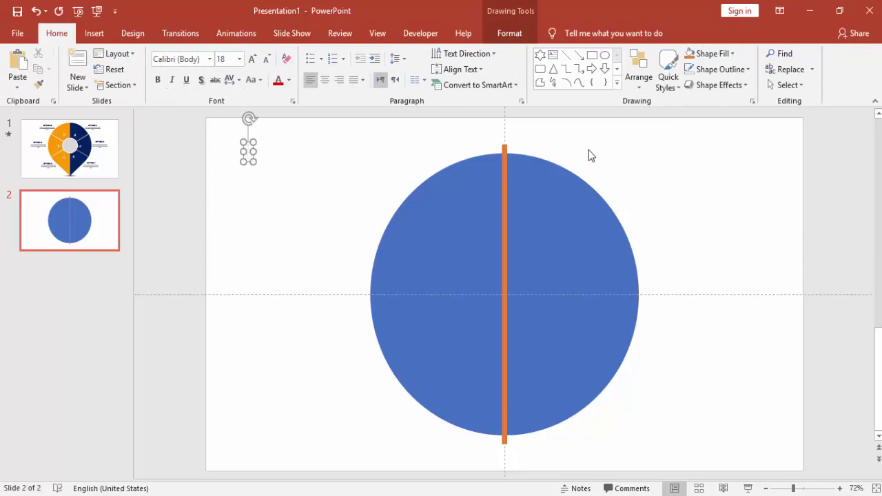
type("Press")
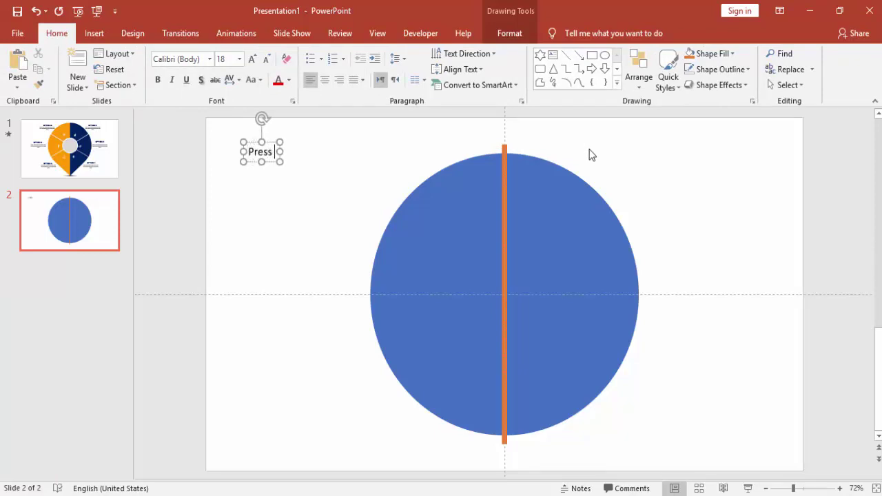
type(" CTRL+")
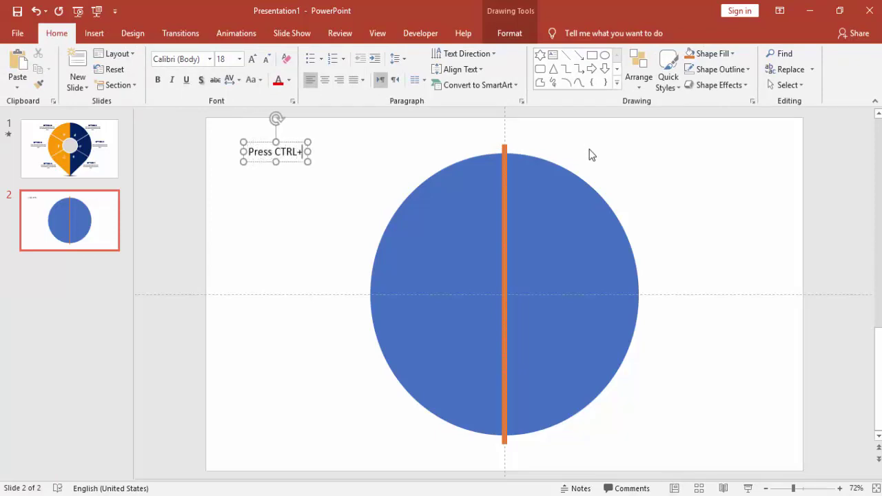
type("D to du")
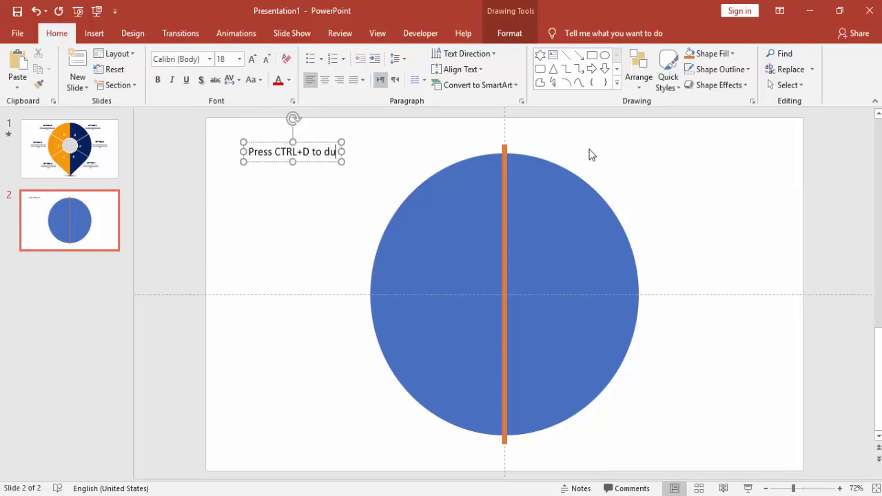
type("plicate")
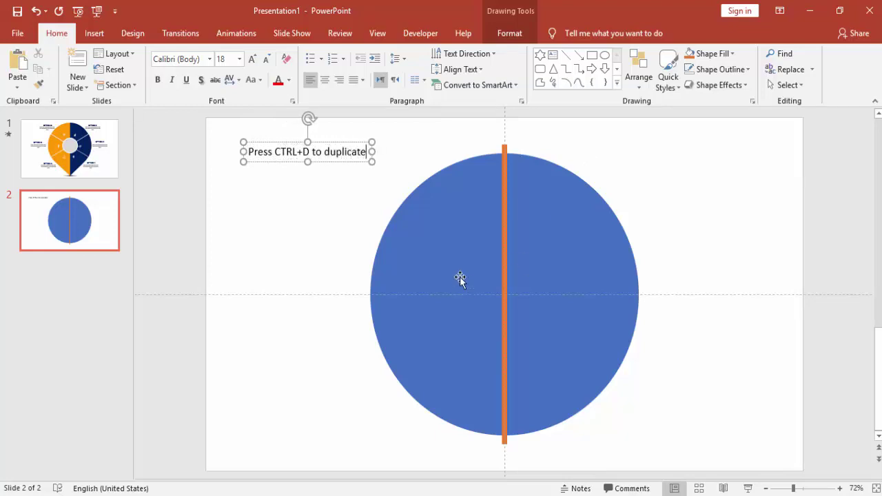
left_click(504, 181)
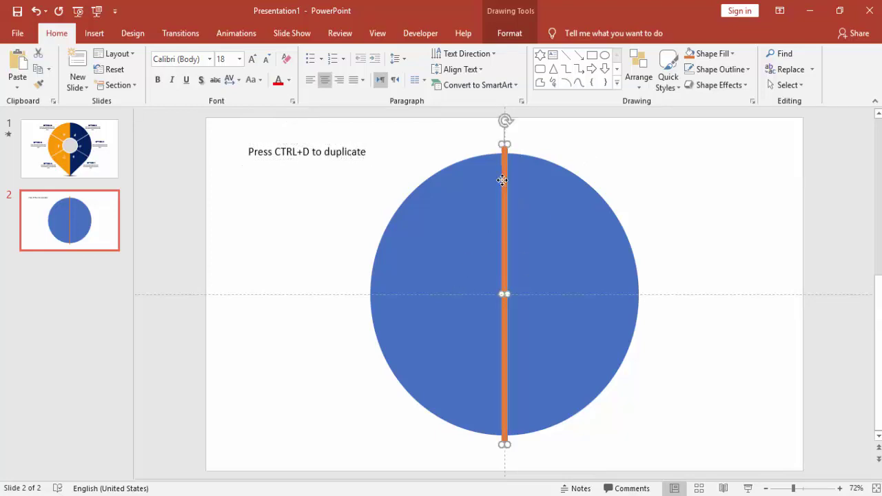
key("ctrl+d")
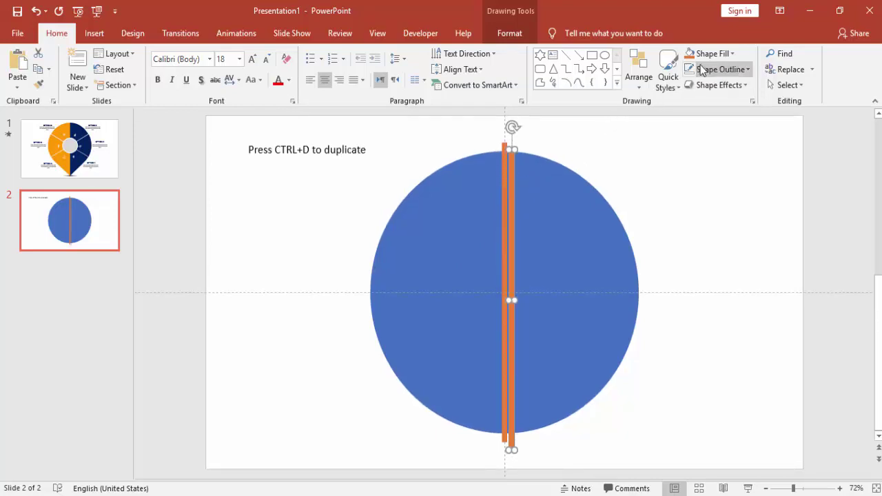
Step: Center the copied bar on the slide and rotate it 30 degrees clockwise
left_click(514, 34)
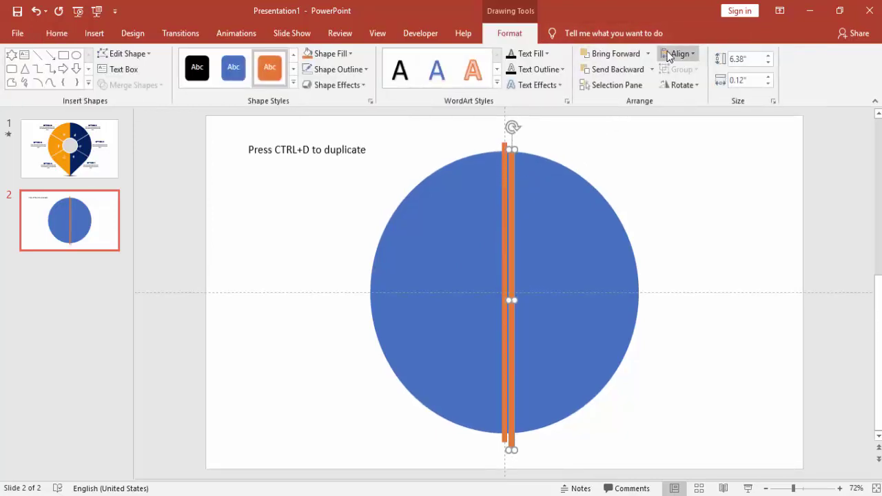
left_click(672, 54)
left_click(689, 87)
left_click(679, 55)
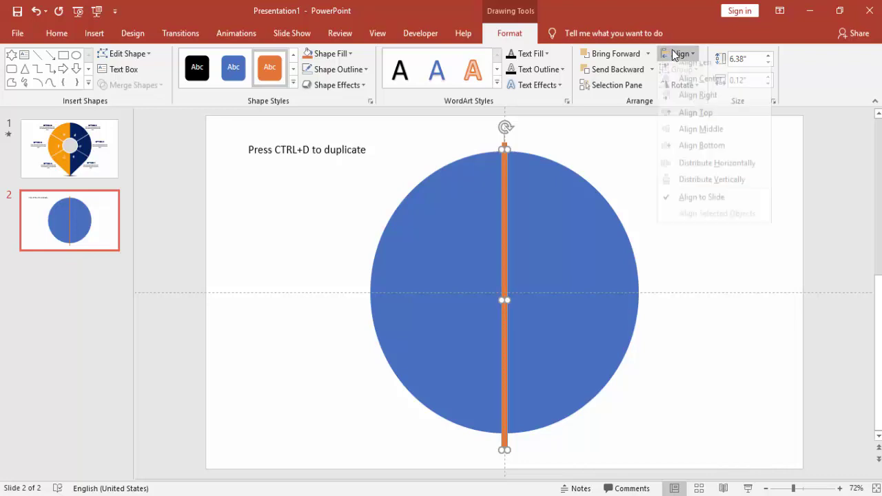
left_click(711, 137)
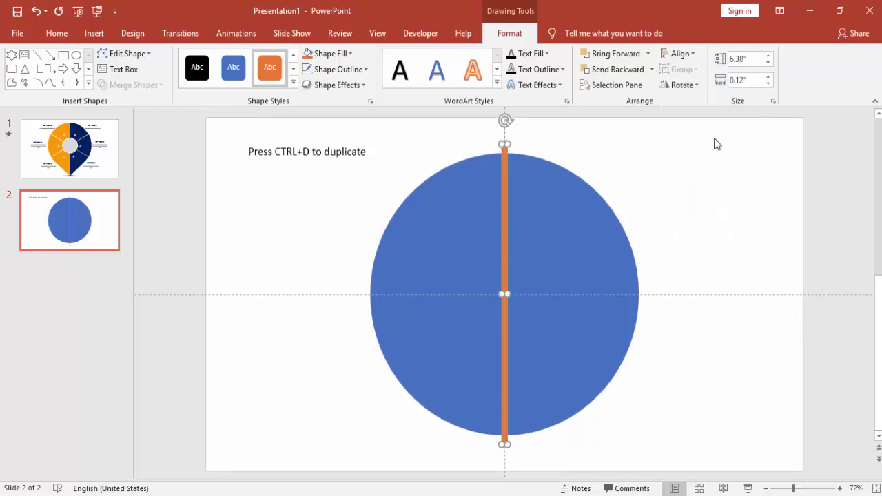
key("alt+Right")
key("alt+Right")
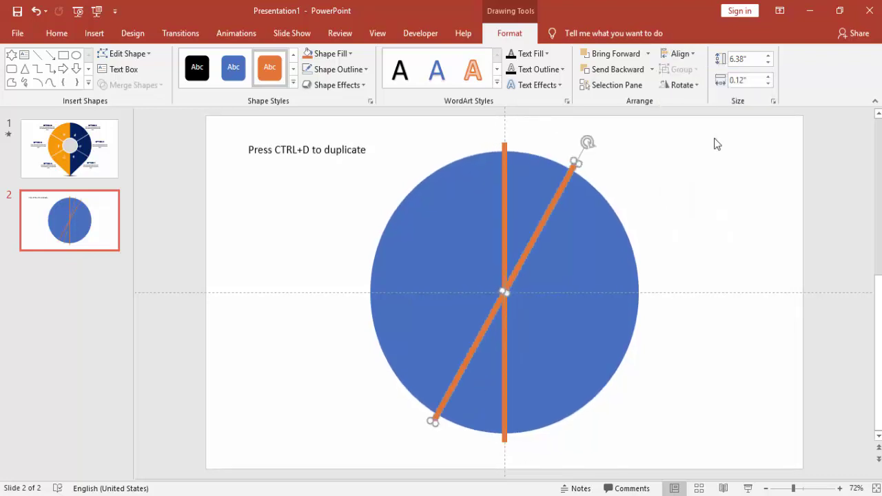
key("alt+Right")
key("alt+Right")
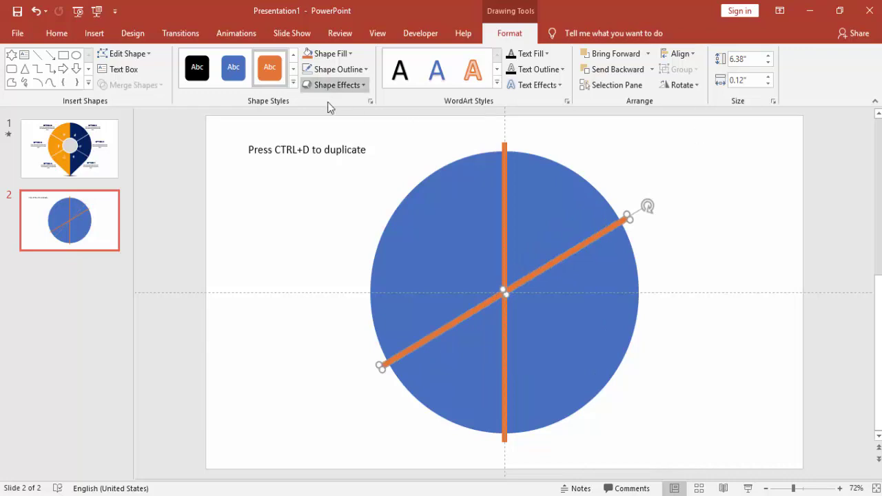
Step: Add the second note line 'Press ALT+Left/Right to Rotate', correcting the typo
left_click(362, 150)
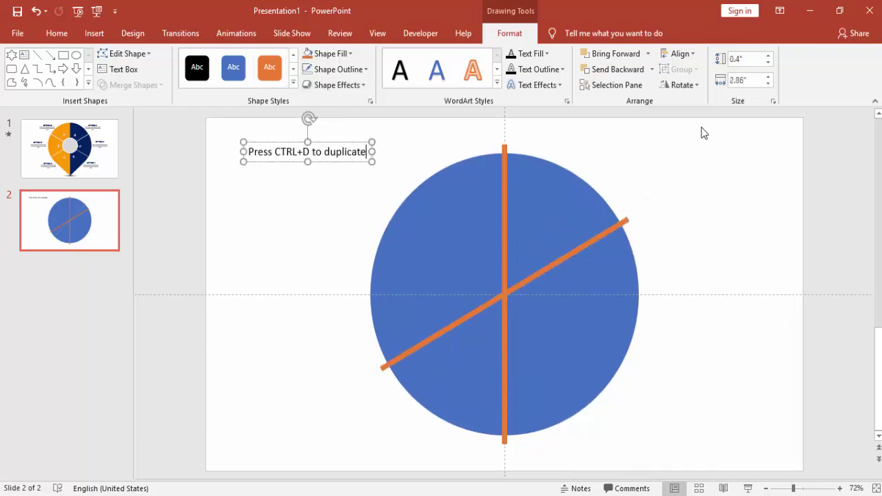
key("Return")
type("Pre")
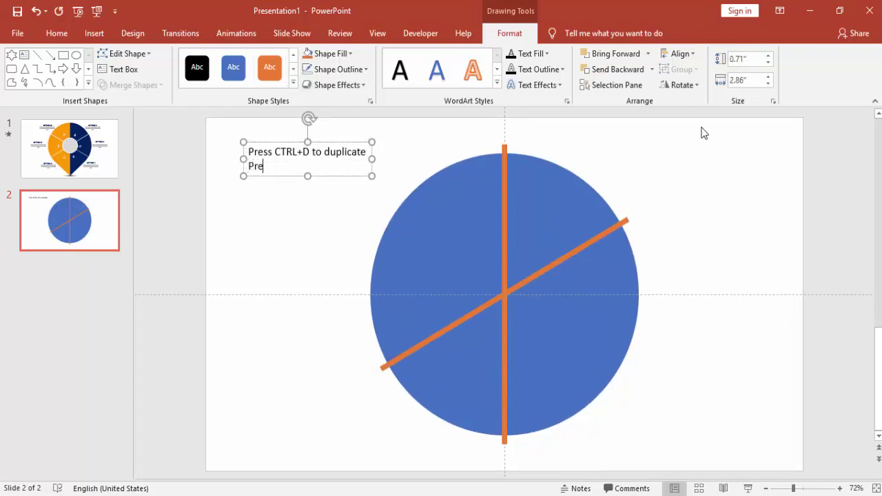
type("ss AL")
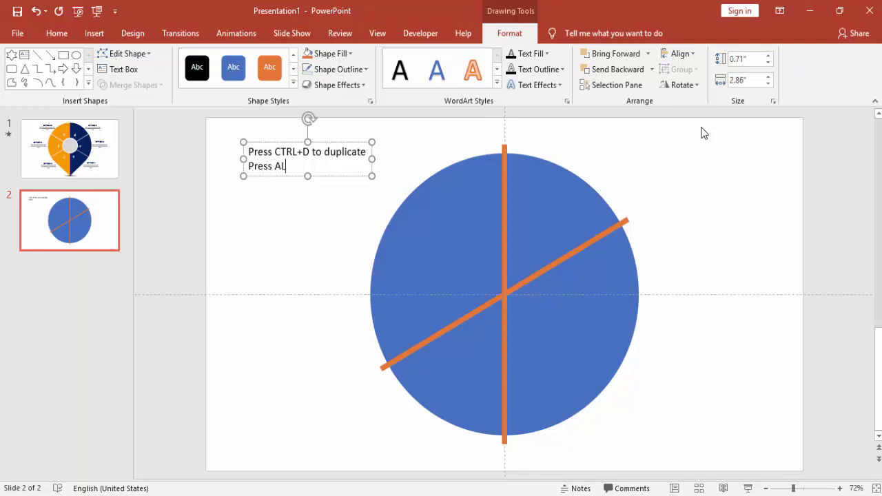
type("T+L")
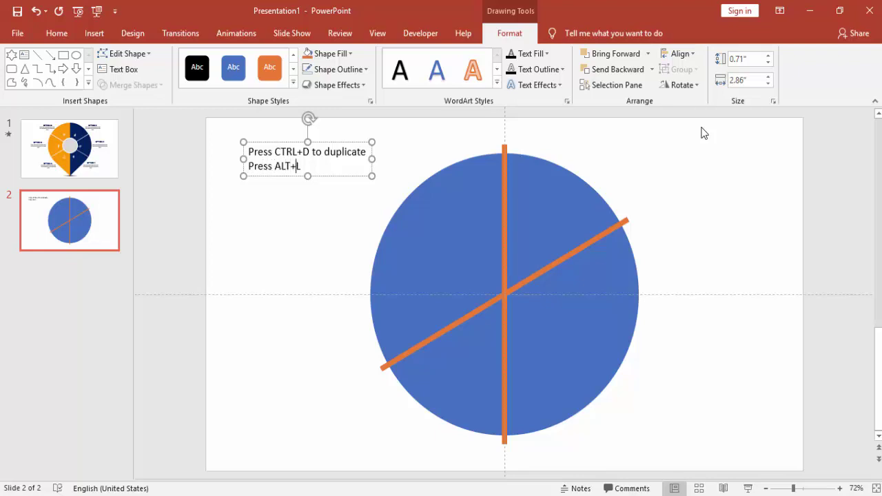
type("e")
type("ft/")
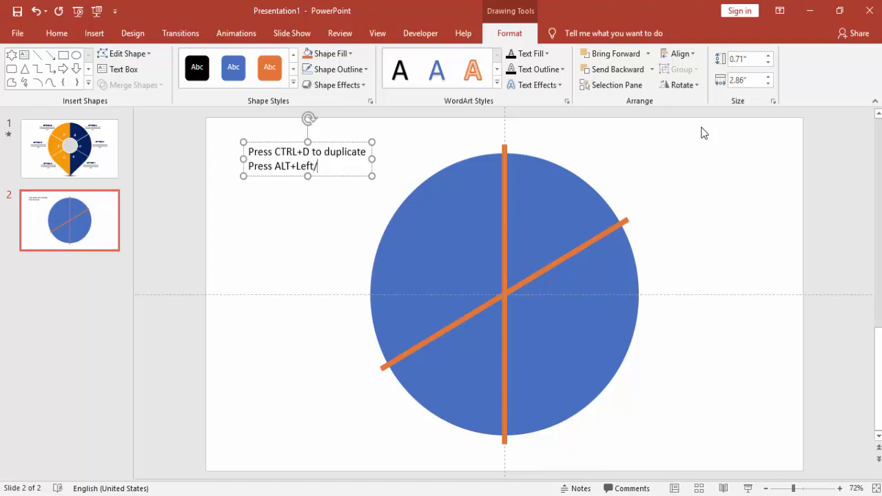
type("Right t")
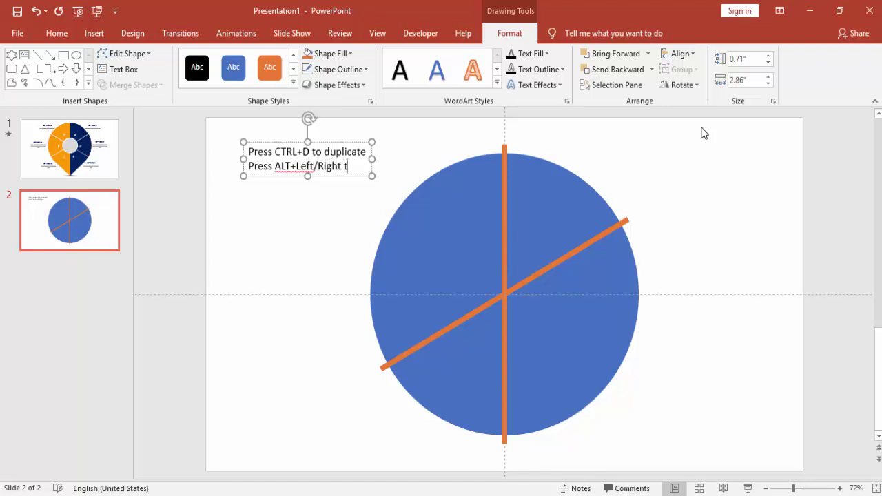
type("o Roat")
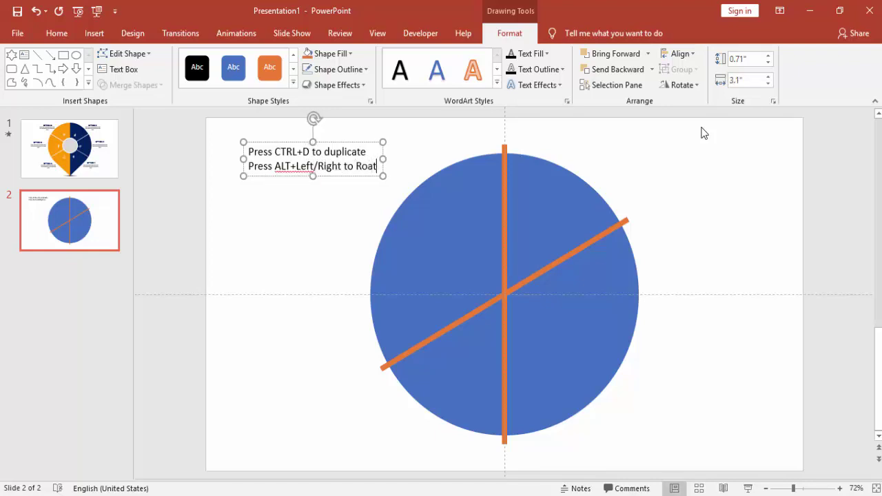
type("e")
key("BackSpace")
key("BackSpace")
key("BackSpace")
type("ta")
type("te")
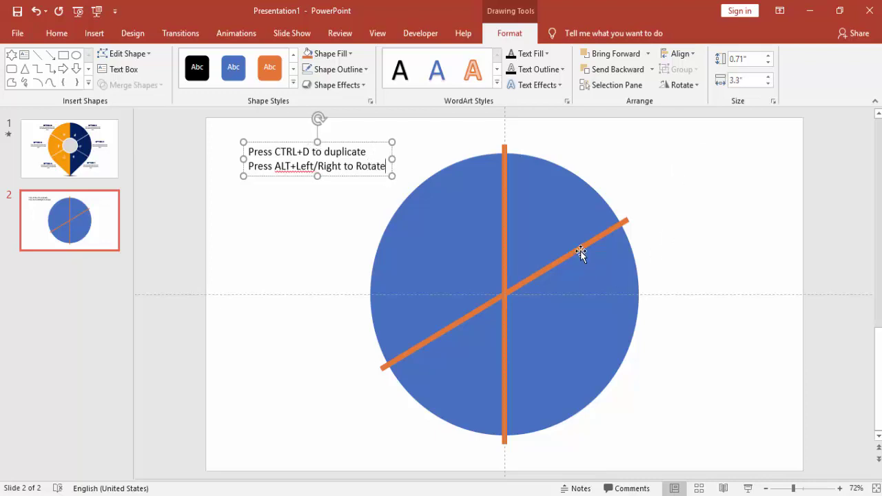
left_click(581, 250)
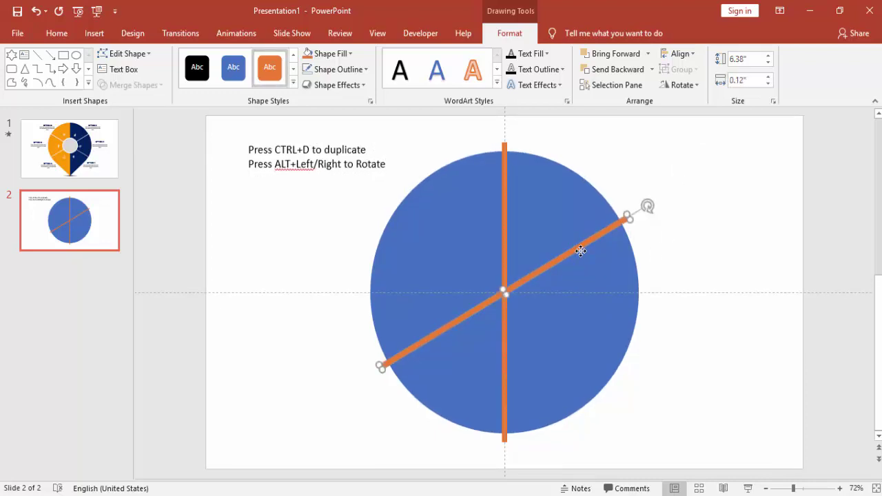
Step: Duplicate the diagonal bar, rotate the copy the opposite way, and delete the note text box
key("ctrl+d")
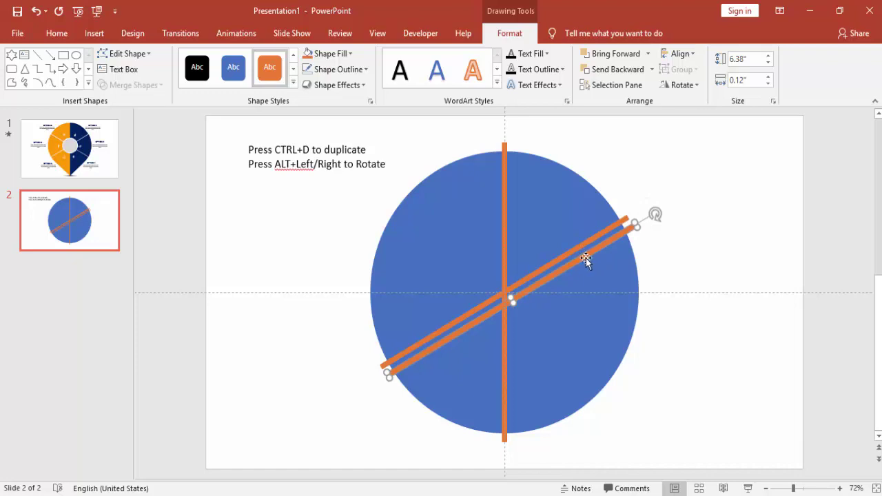
left_click_drag(585, 258, 576, 251)
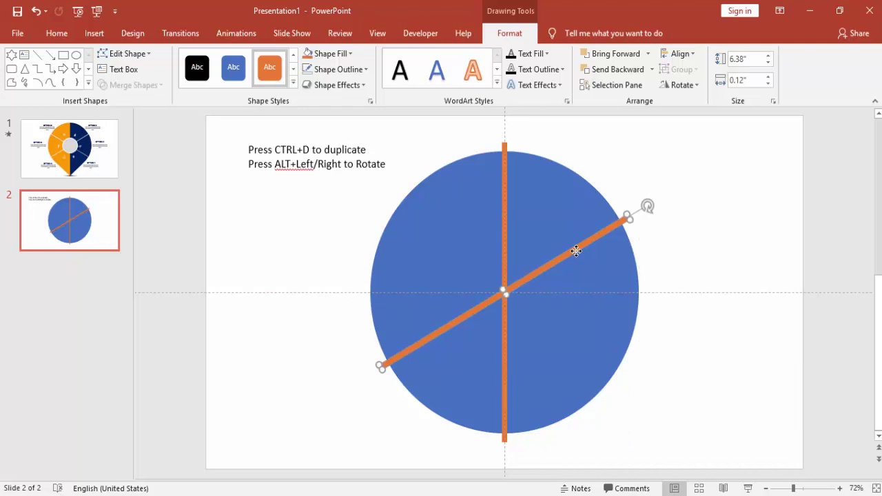
key("alt+Right")
key("alt+Right")
key("alt+Right")
key("alt+Right")
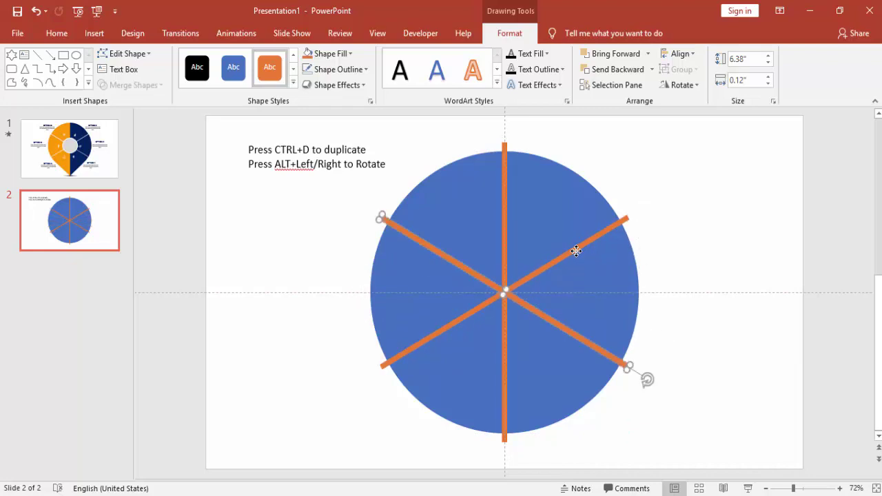
left_click(676, 225)
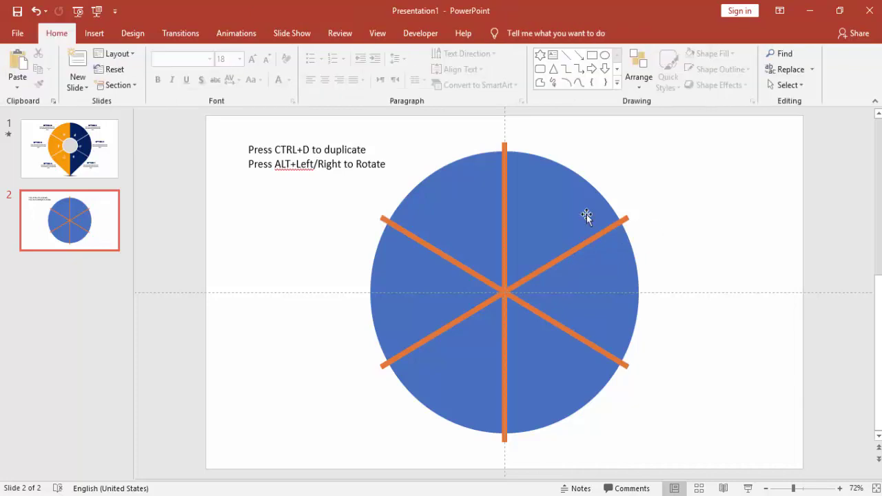
left_click(328, 149)
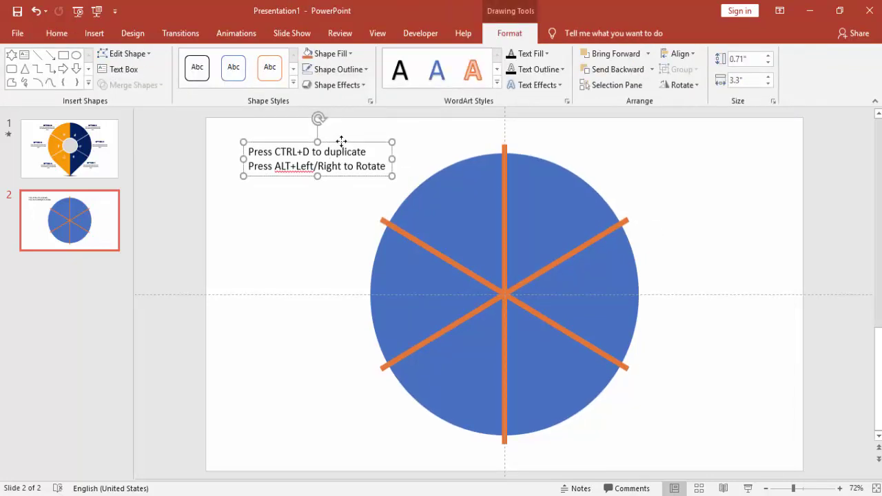
key("Delete")
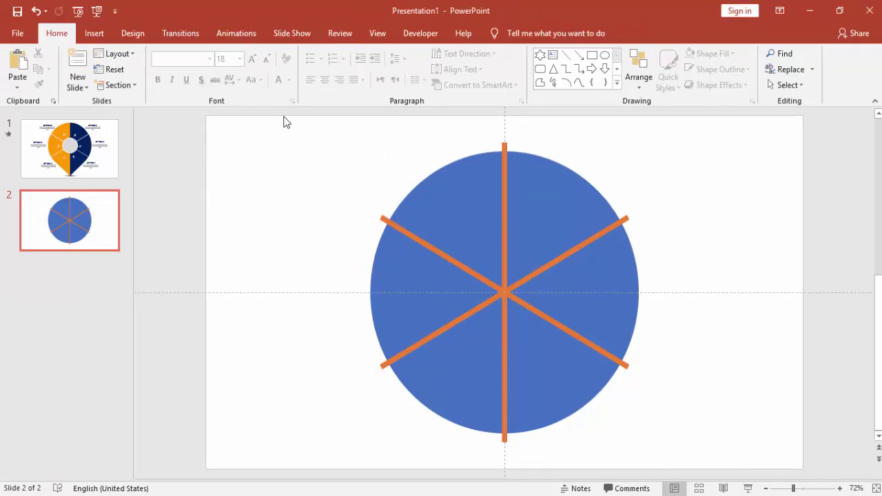
Step: Select the circle and three bars and fragment them with Merge Shapes
left_click_drag(288, 113, 737, 467)
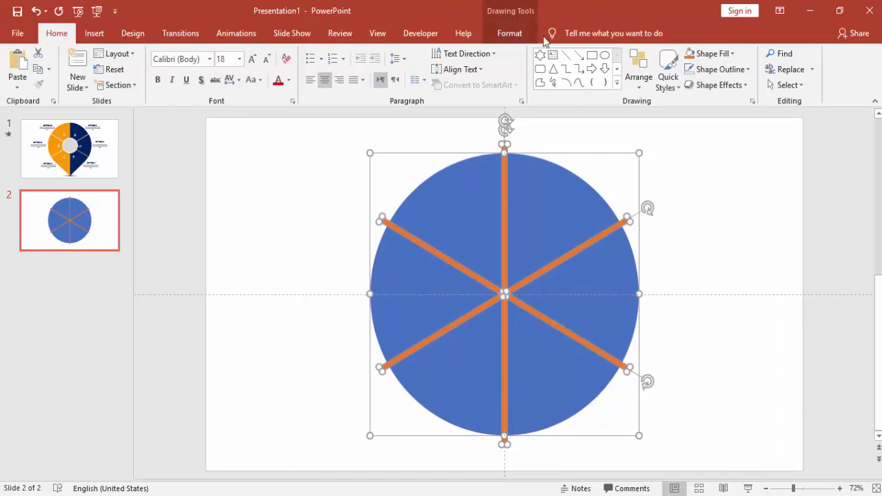
left_click(510, 33)
left_click(131, 86)
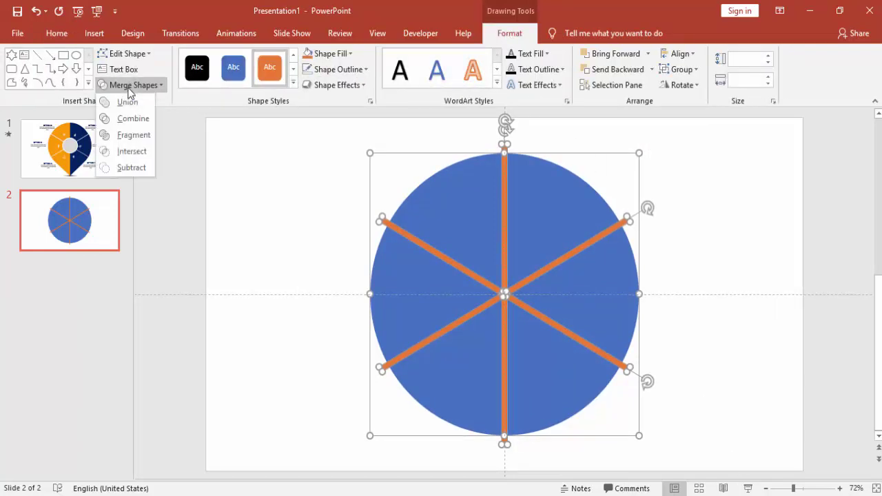
left_click(131, 135)
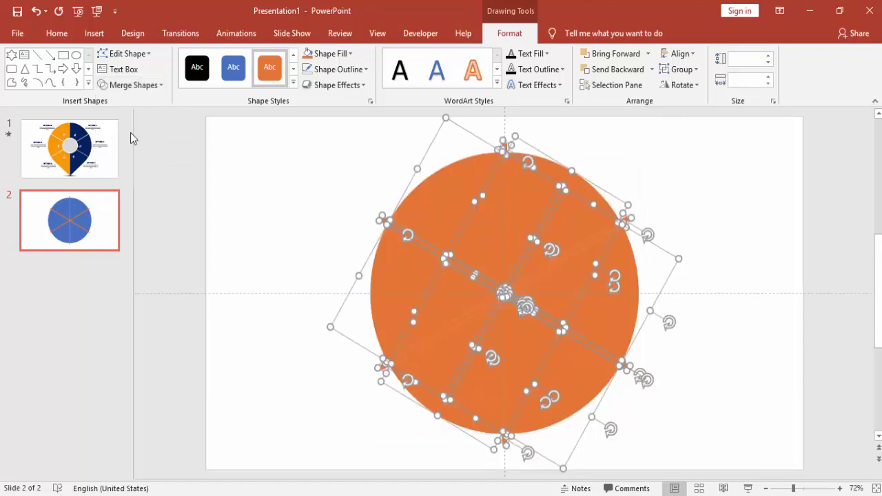
Step: Select all six orange wedges and start adding a new slide after slide 2
left_click(227, 204)
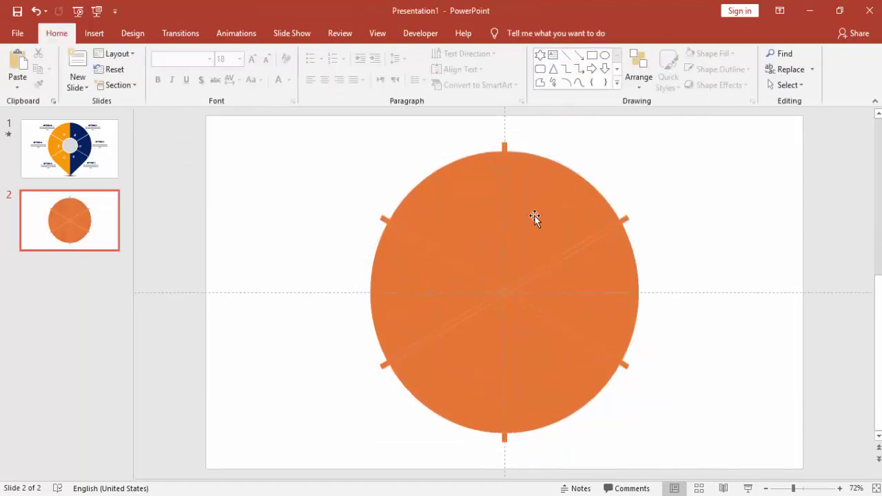
left_click(472, 206)
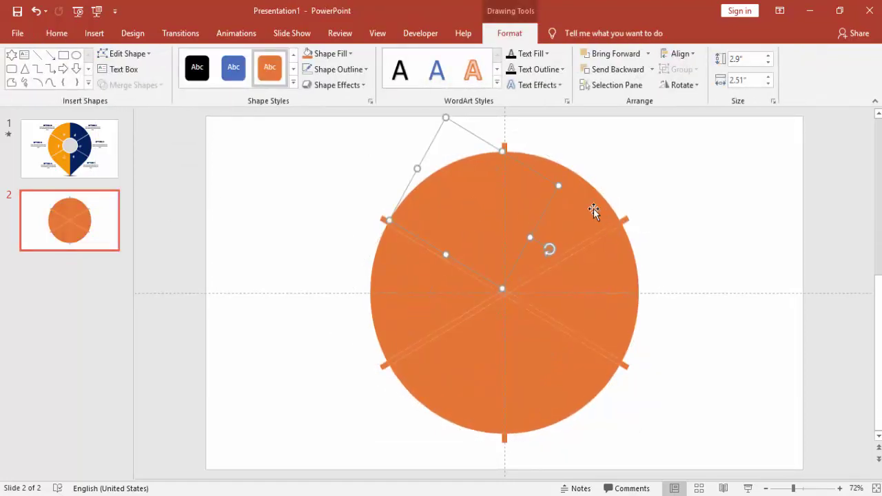
left_click(548, 238, "shift")
left_click(426, 290, "shift")
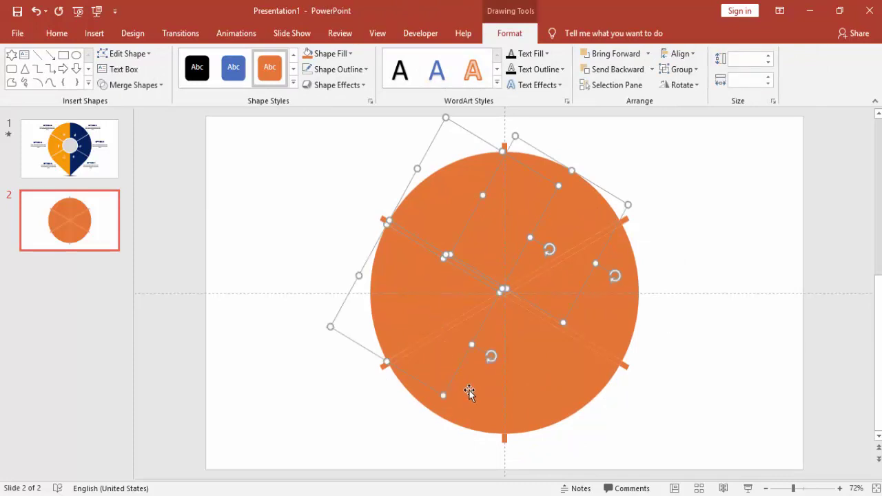
left_click(469, 391, "shift")
left_click(568, 388, "shift")
left_click(627, 321, "shift")
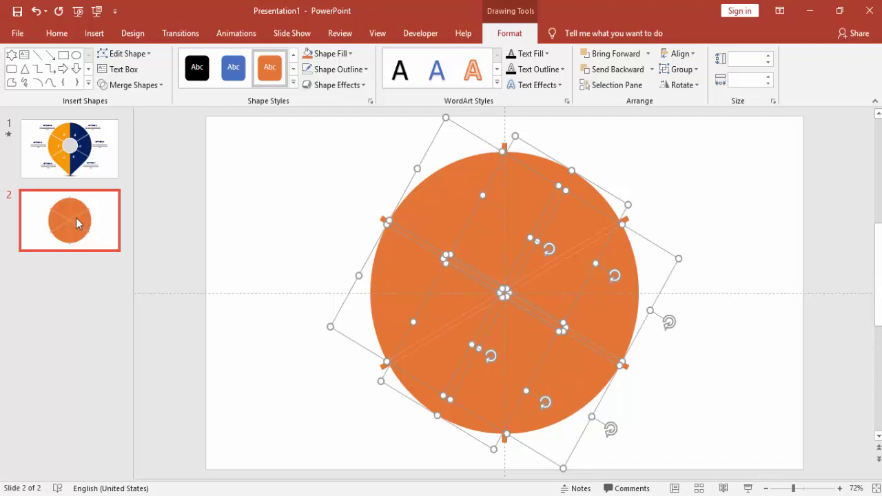
left_click(88, 273)
right_click(88, 274)
Step: Add slide 3 and delete its title and content placeholders
left_click(124, 319)
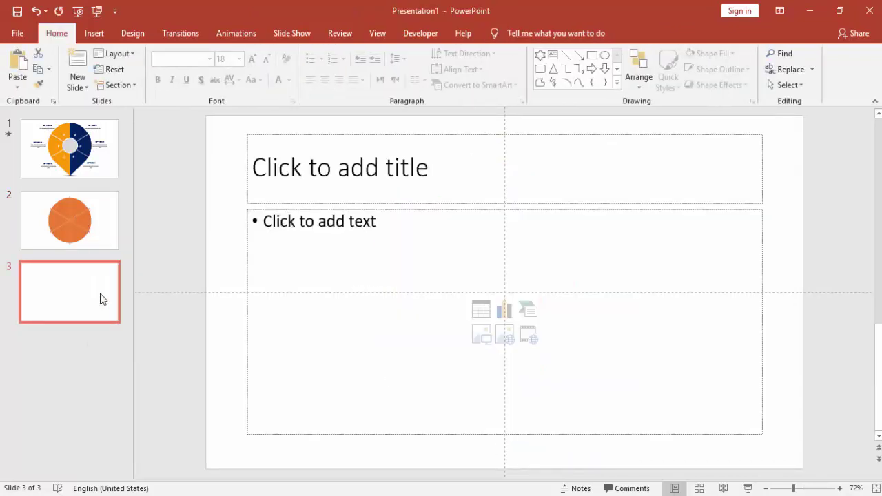
left_click(546, 133)
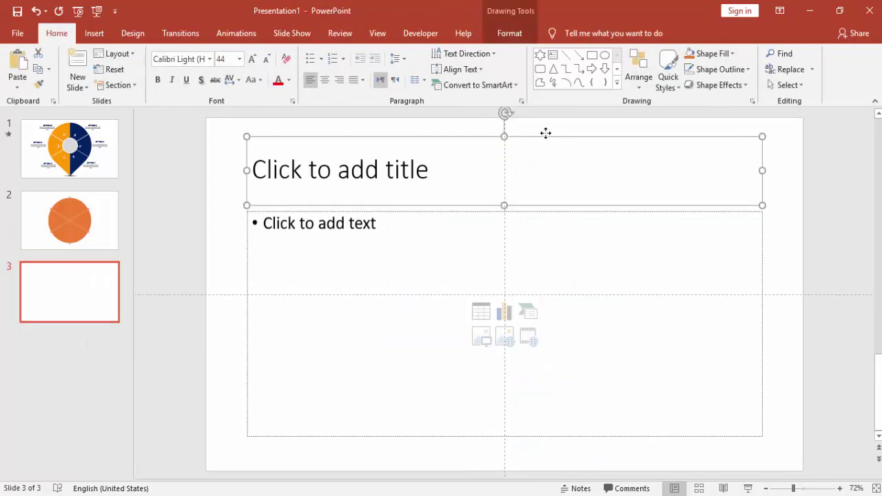
key("Delete")
left_click(535, 204)
key("Delete")
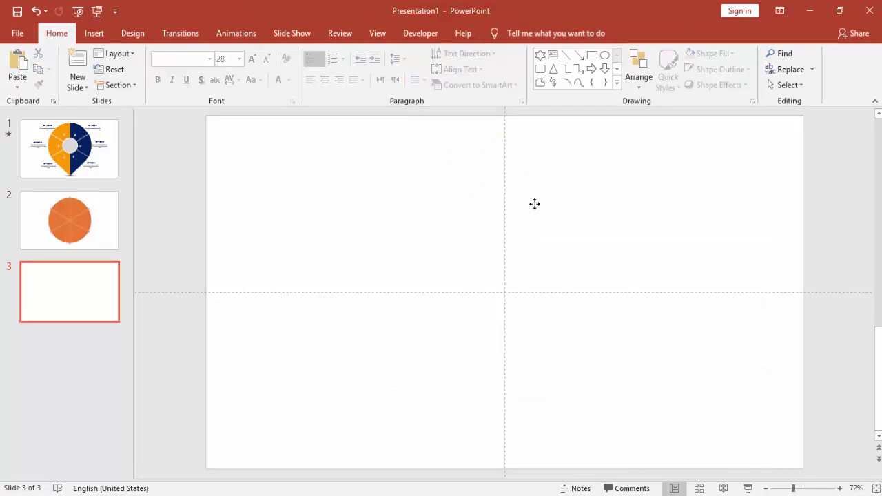
Step: Paste the six orange wedges onto slide 3 with the destination theme and test-select individual wedges
right_click(535, 208)
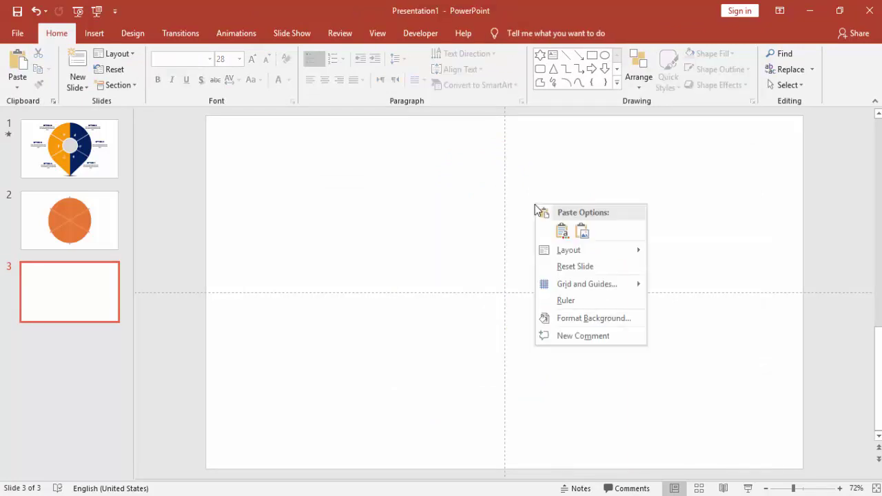
left_click(562, 231)
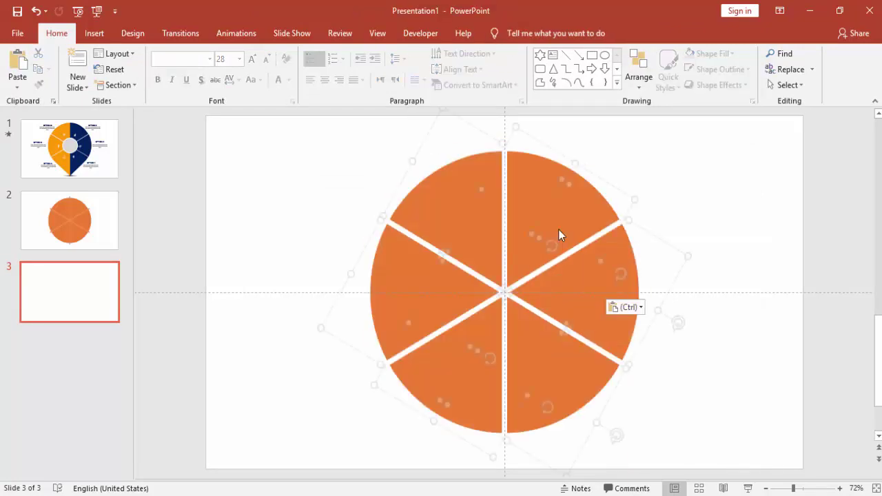
left_click(710, 191)
left_click(604, 264)
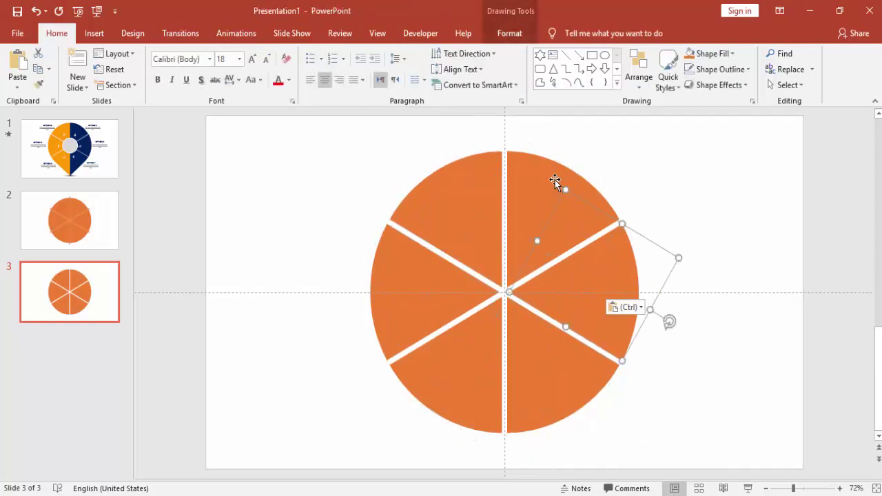
left_click_drag(489, 181, 464, 169)
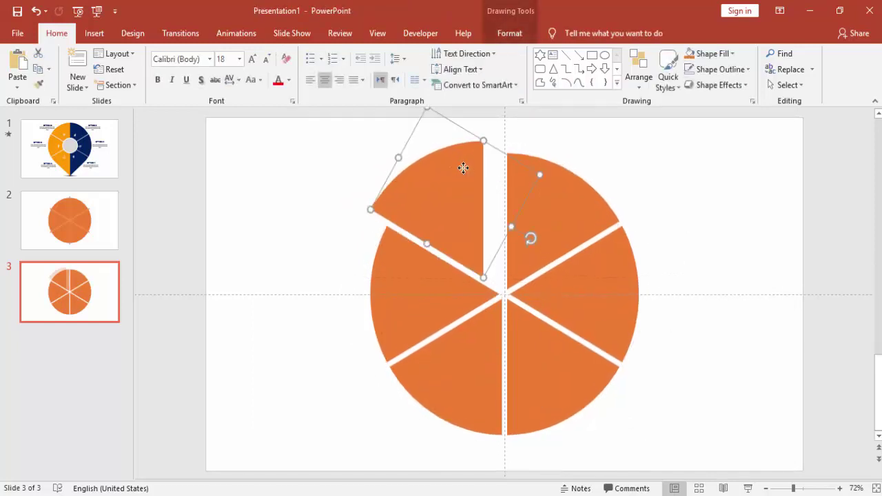
key("ctrl+z")
left_click(437, 281)
left_click(477, 416)
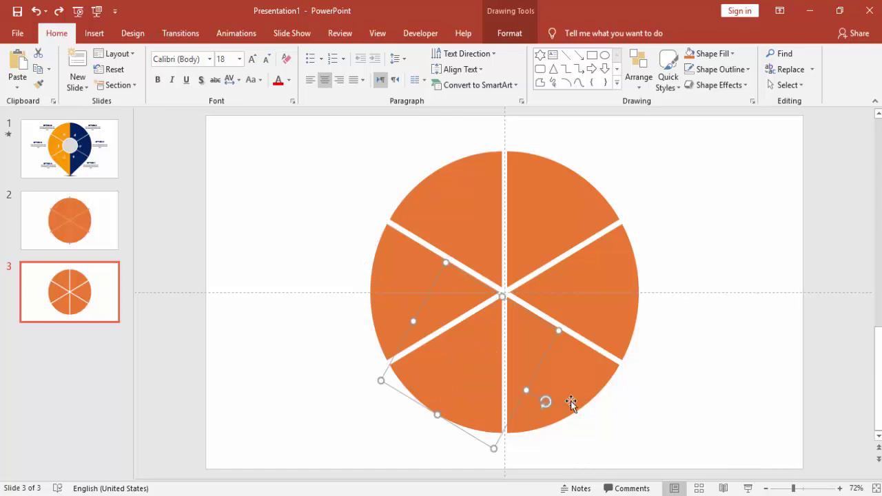
left_click(571, 405)
left_click(332, 138)
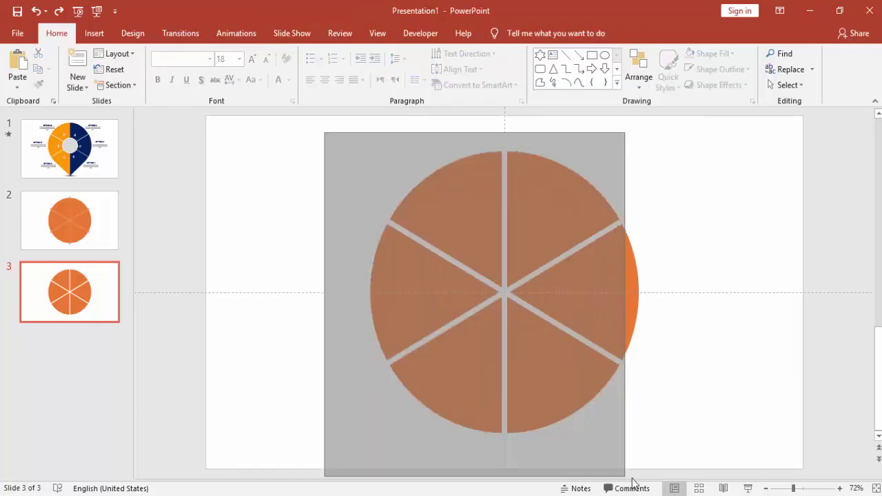
Step: Select all six segments and nudge the pie three steps higher on the slide
left_click_drag(329, 142, 673, 455)
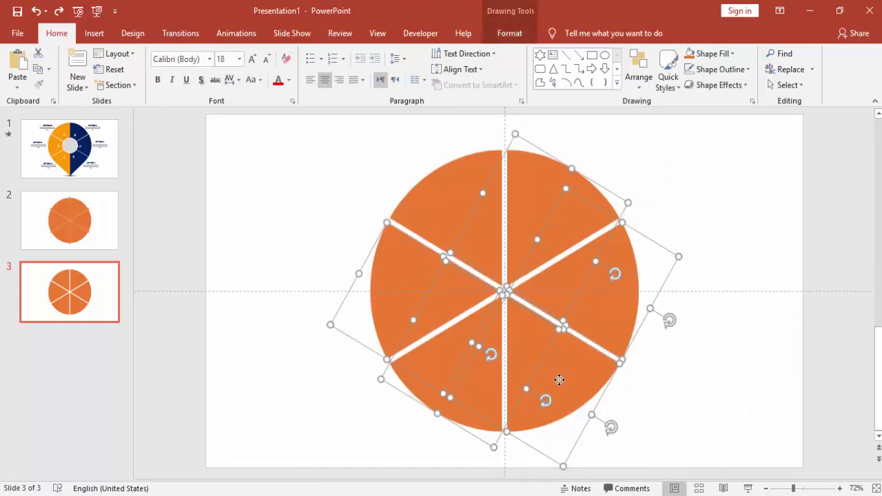
left_click_drag(560, 380, 561, 381)
key("ctrl+z")
left_click(446, 200, "shift")
key("Up")
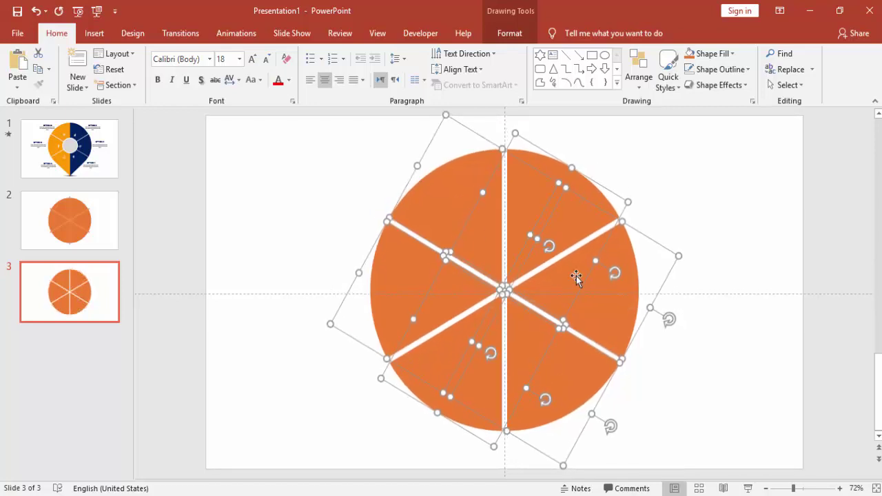
key("Up")
key("Up")
key("Up")
key("Up")
key("Up")
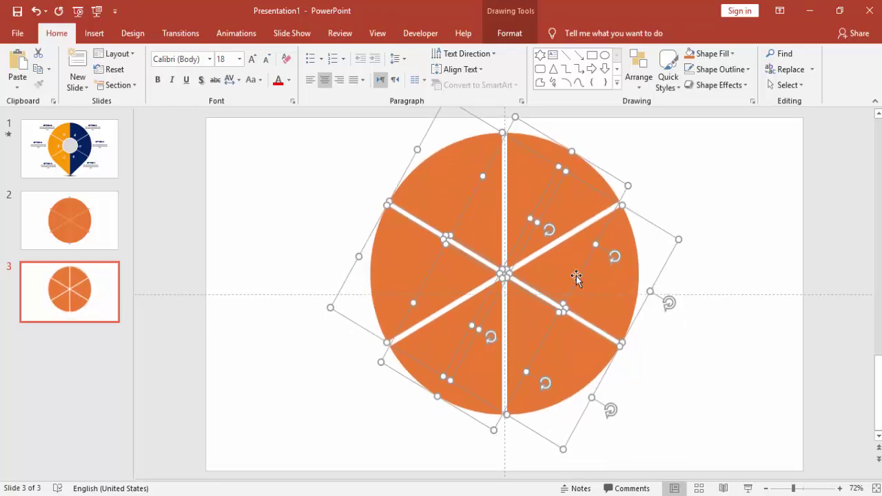
key("Up")
key("Up")
key("Up")
key("Up")
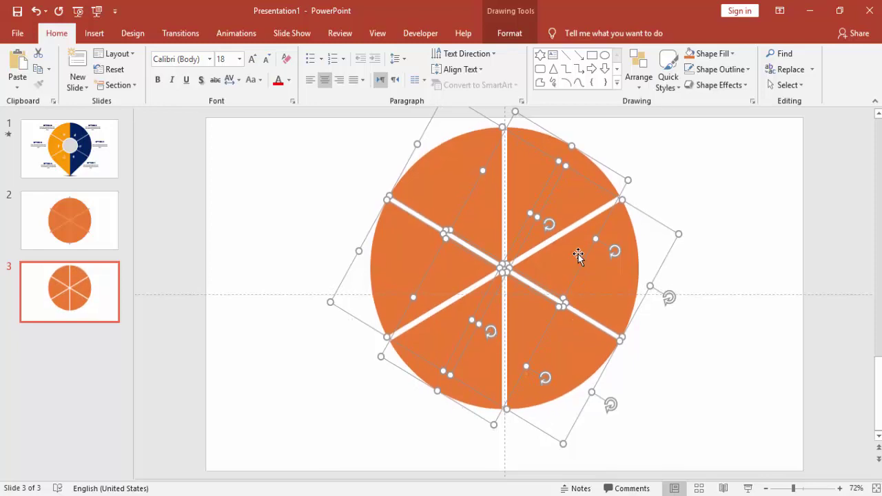
left_click(685, 200)
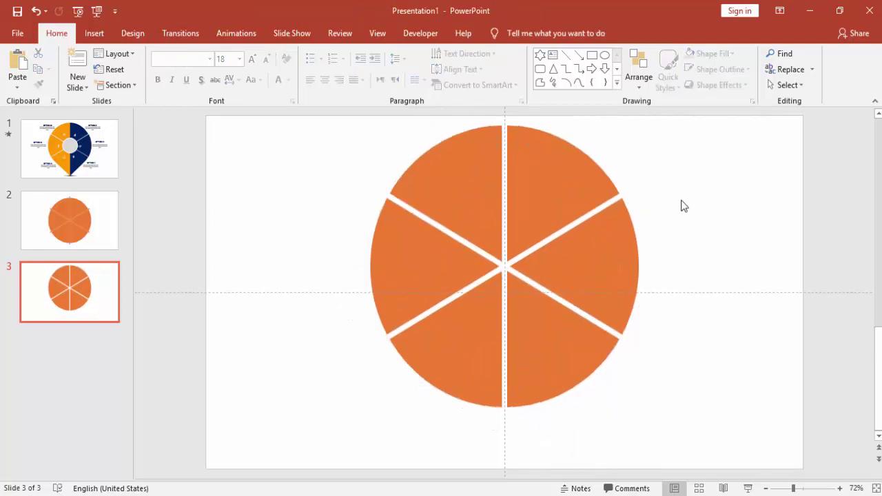
Step: Fill the three right-hand segments dark navy blue
left_click(556, 333)
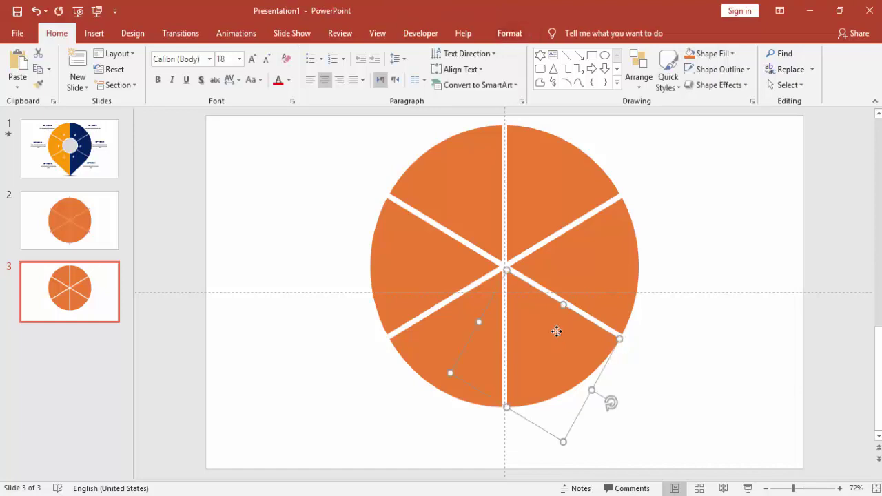
left_click(591, 271, "shift")
left_click(520, 163, "shift")
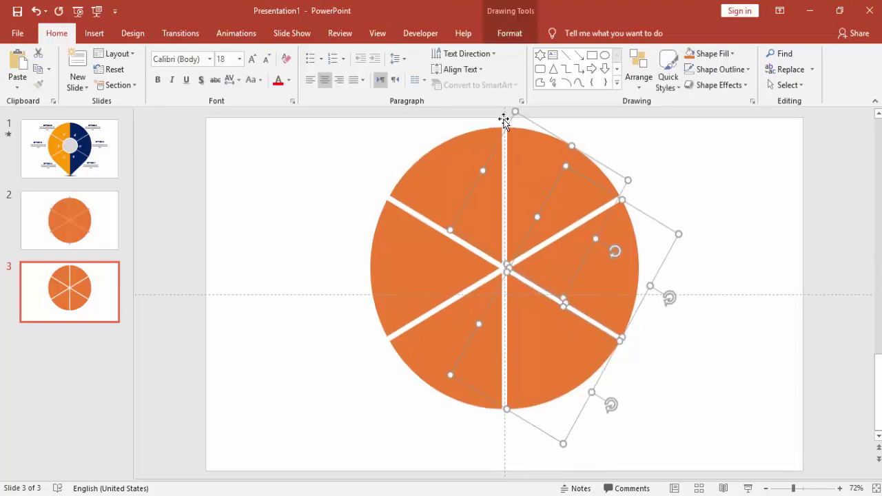
left_click(509, 33)
left_click(343, 53)
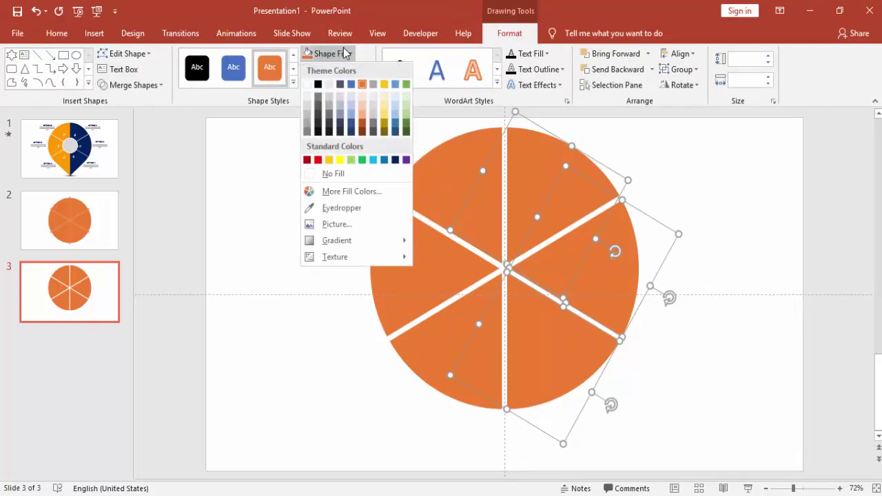
left_click(397, 161)
left_click(694, 166)
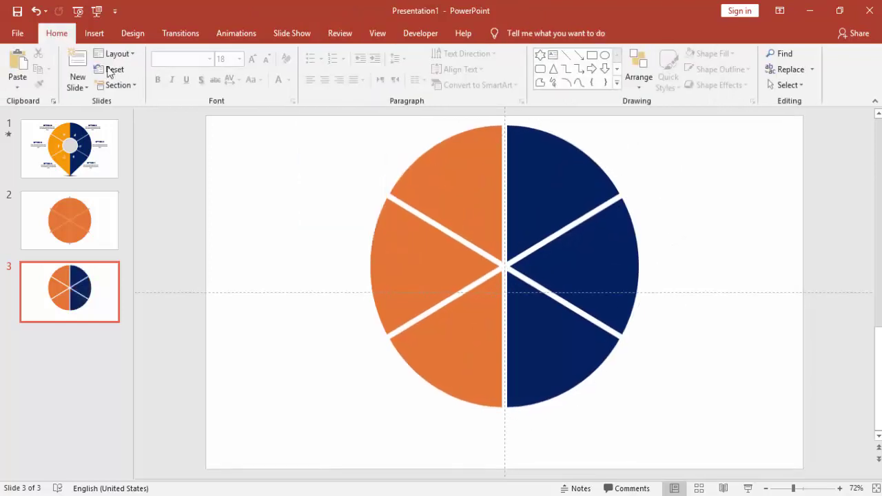
left_click(94, 34)
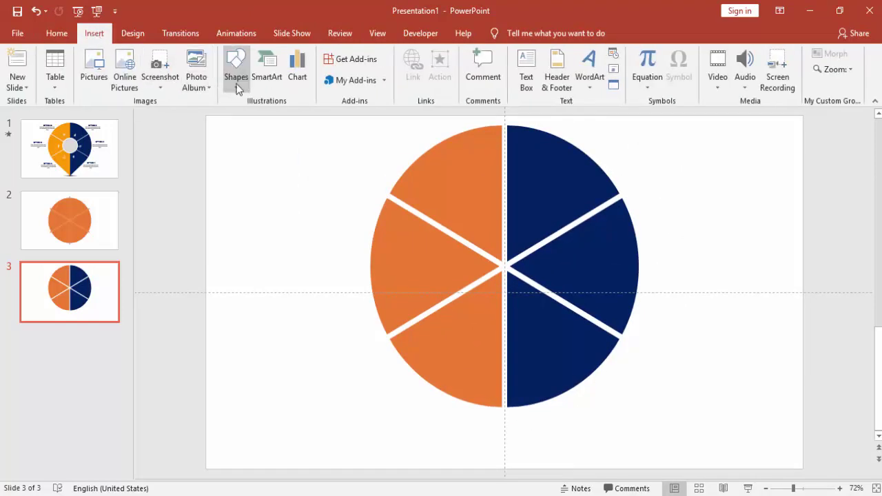
Step: Draw a right triangle below the pie's right half with navy fill and no outline
left_click(237, 85)
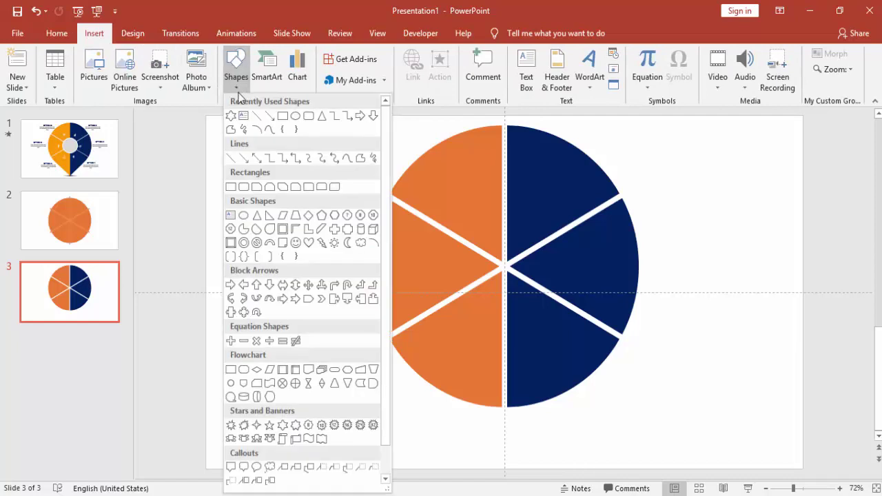
left_click(269, 215)
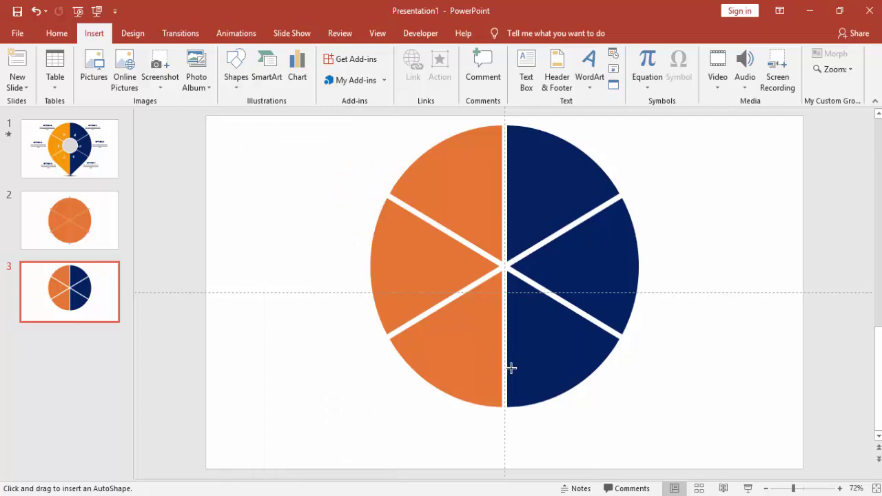
left_click_drag(507, 367, 590, 456)
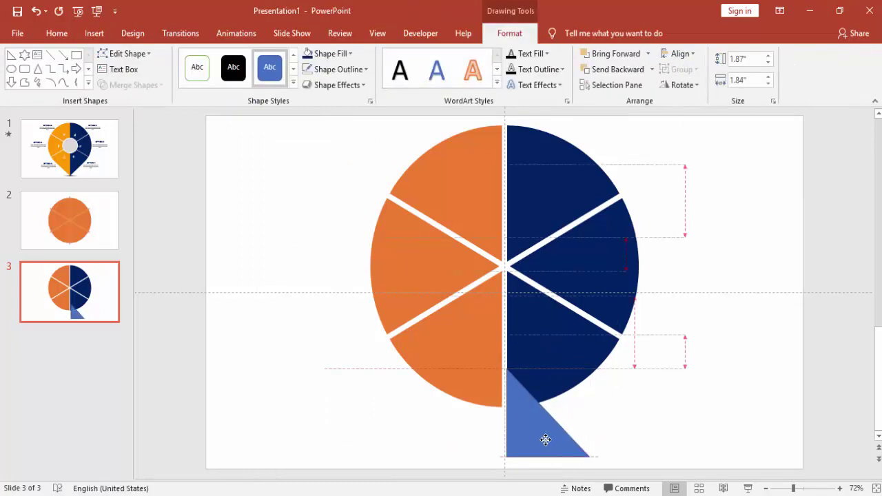
left_click_drag(545, 439, 545, 439)
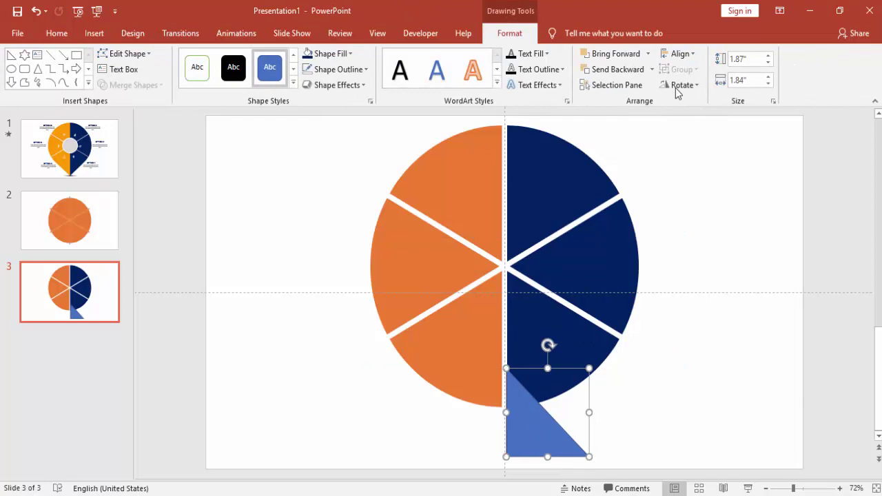
left_click(339, 69)
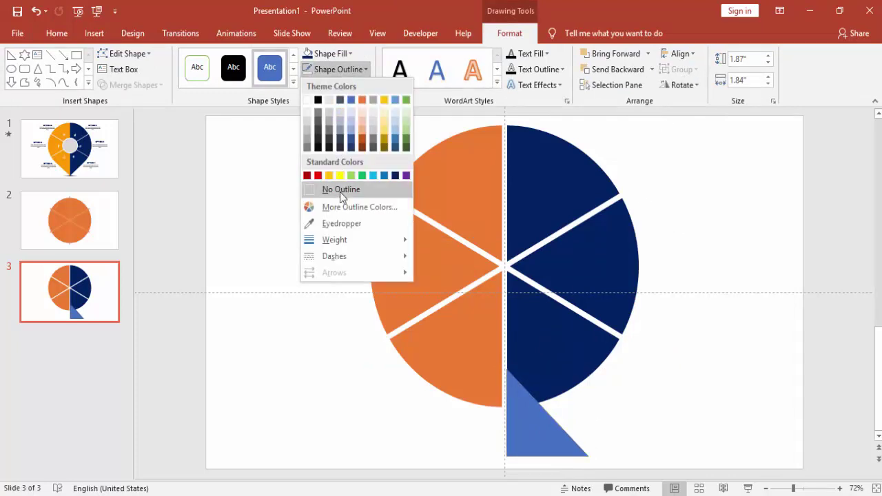
left_click(340, 190)
left_click(308, 58)
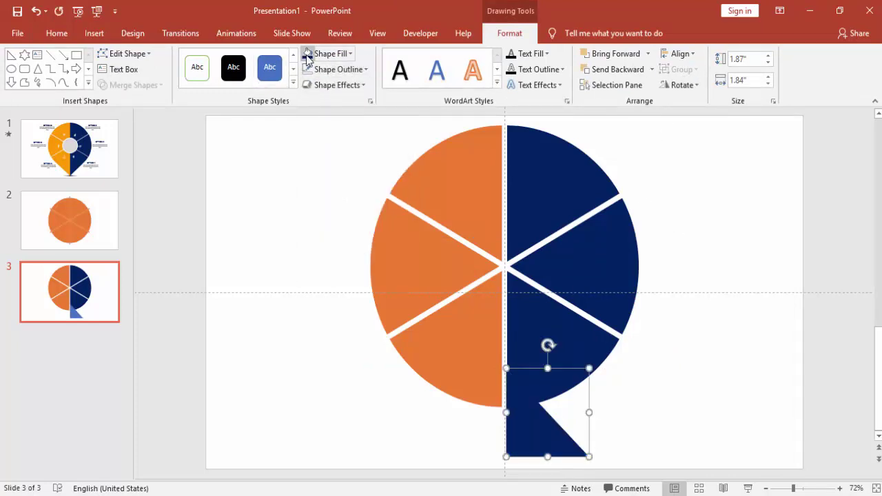
Step: Rotate the triangle 90° clockwise and fit it flush beneath the navy half
left_click(679, 85)
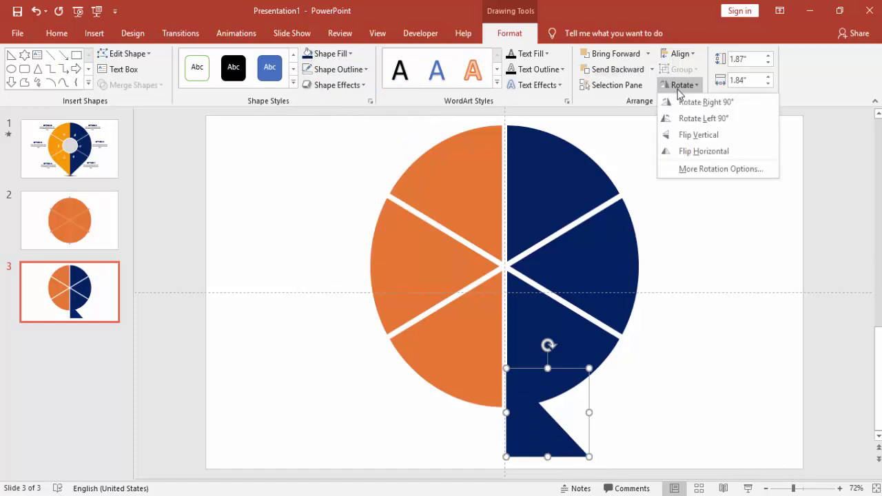
left_click(689, 104)
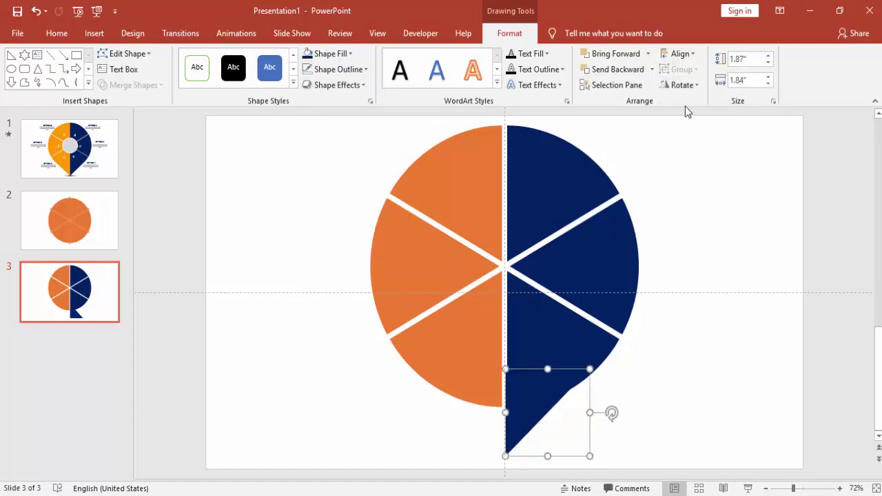
left_click_drag(544, 400, 542, 400)
left_click(801, 489)
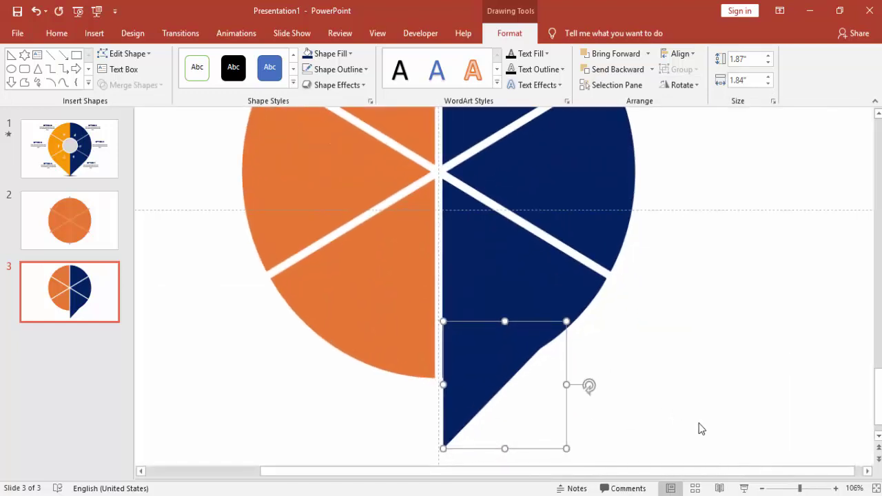
left_click(614, 321)
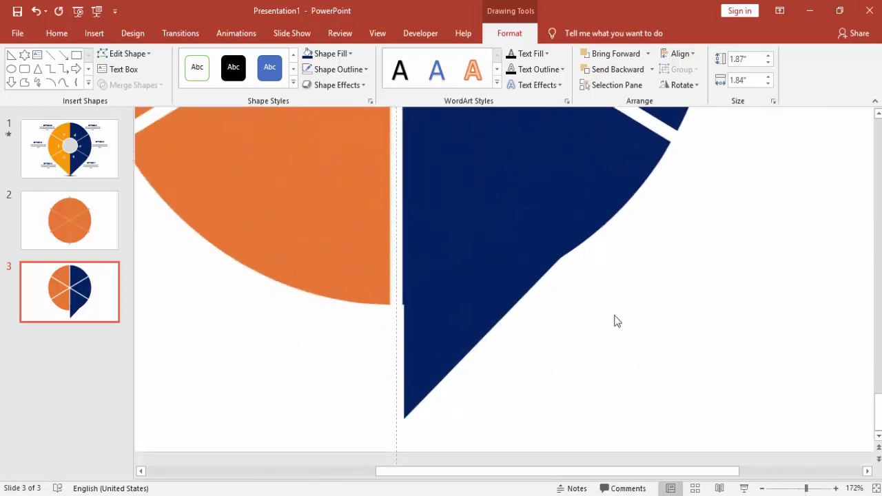
left_click(465, 326)
key("ctrl+Left")
key("ctrl+Left")
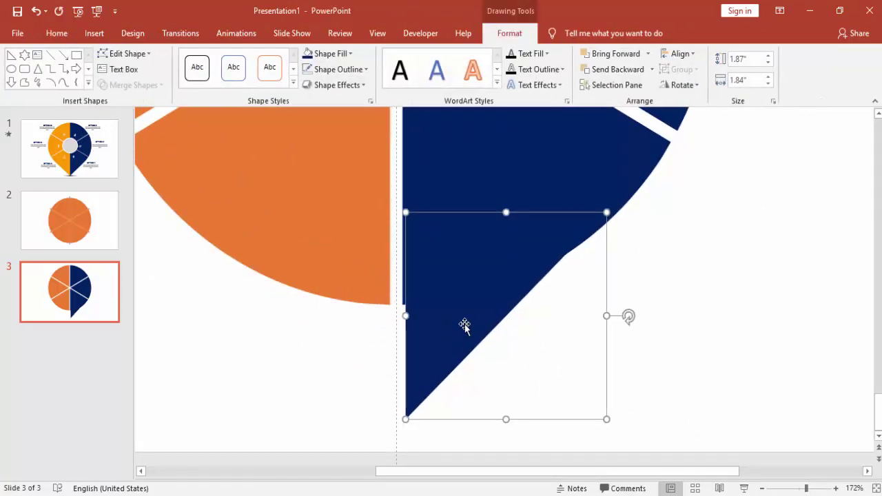
key("ctrl+Left")
key("ctrl+Left")
key("ctrl+Left")
key("ctrl+Left")
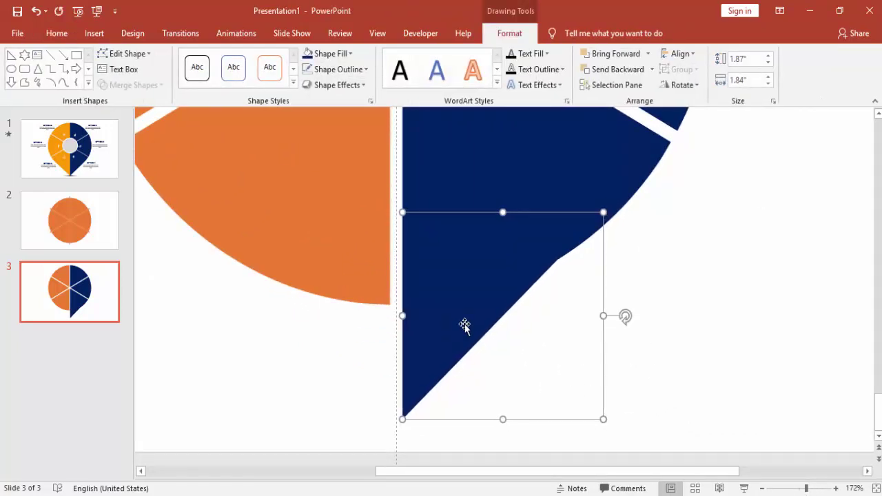
left_click(726, 279)
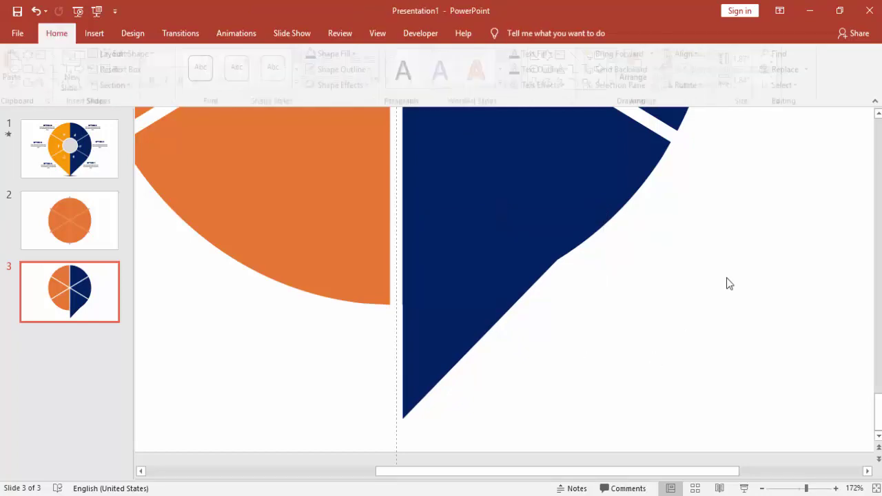
left_click(482, 279)
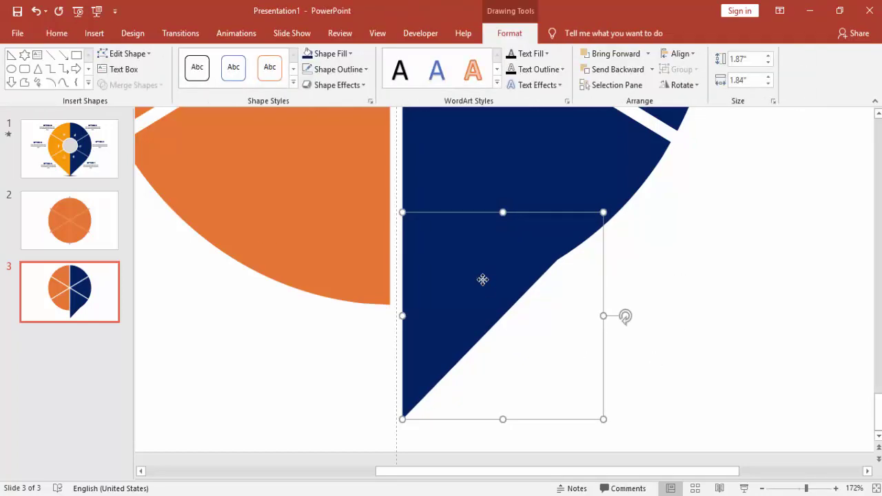
left_click(308, 336)
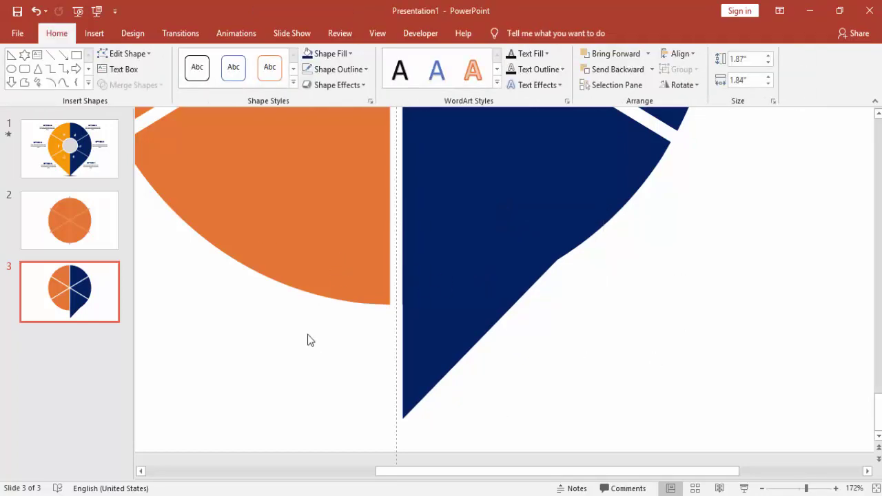
Step: Insert a second right triangle and move it beneath the orange half
left_click(94, 33)
left_click(234, 81)
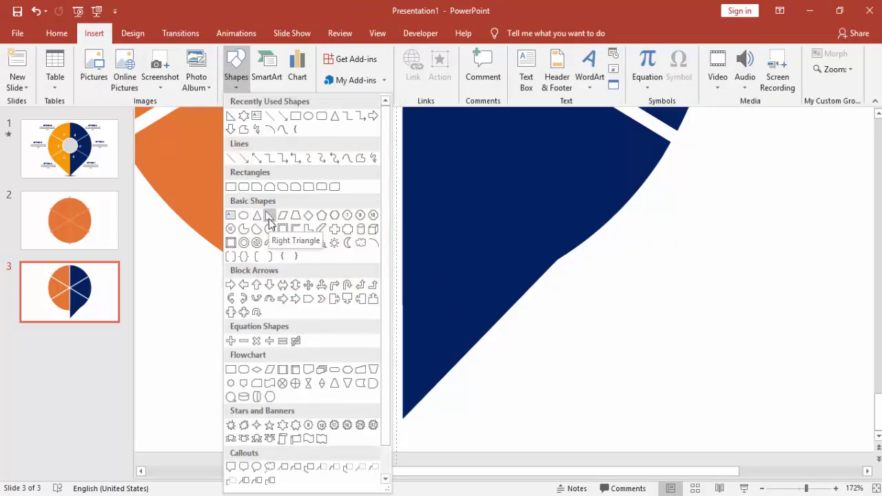
left_click(396, 299)
left_click(441, 295)
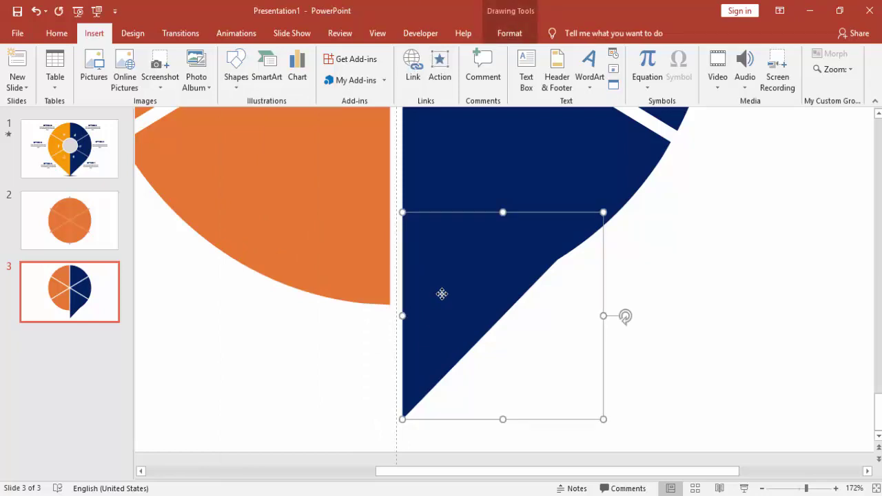
left_click_drag(441, 294, 252, 305)
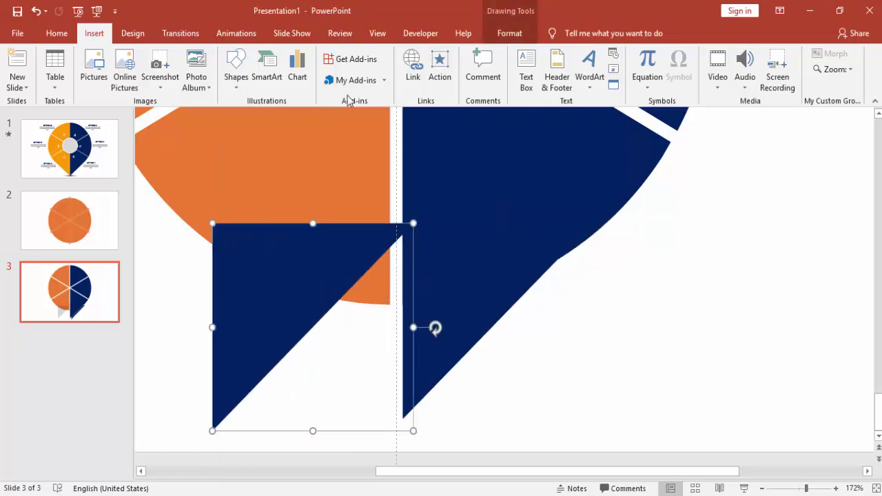
Step: Color the triangle orange with the eyedropper, rotate it, and align it against the centre line
left_click(510, 33)
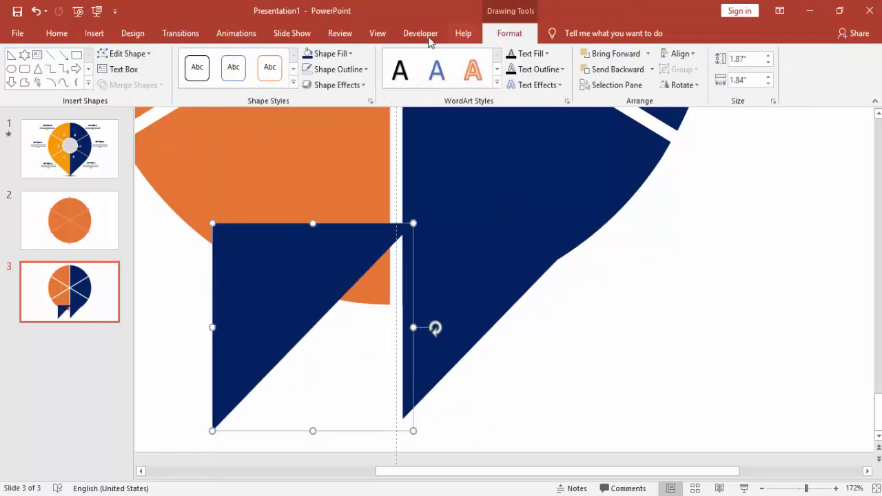
left_click(328, 54)
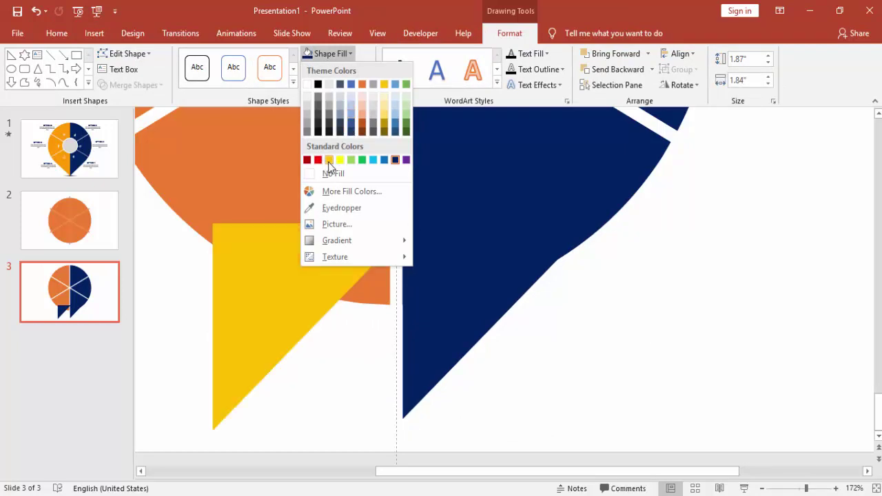
left_click(341, 207)
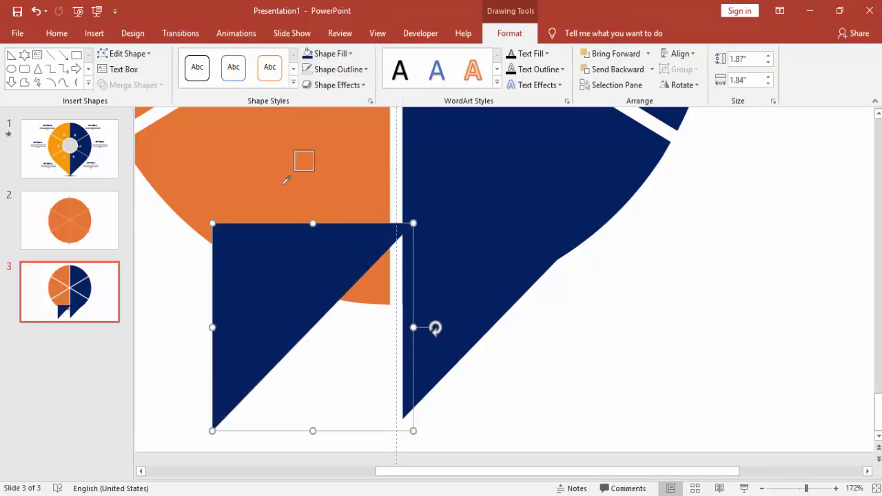
left_click(299, 162)
left_click_drag(283, 284, 266, 321)
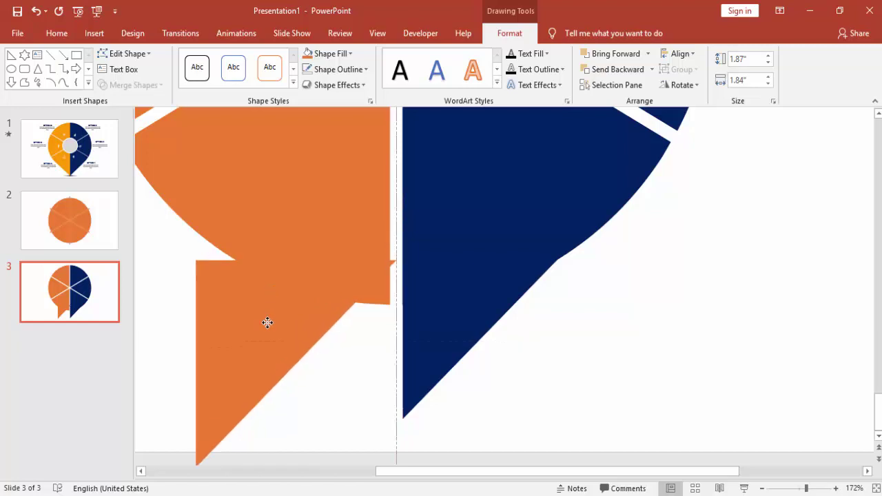
left_click(681, 85)
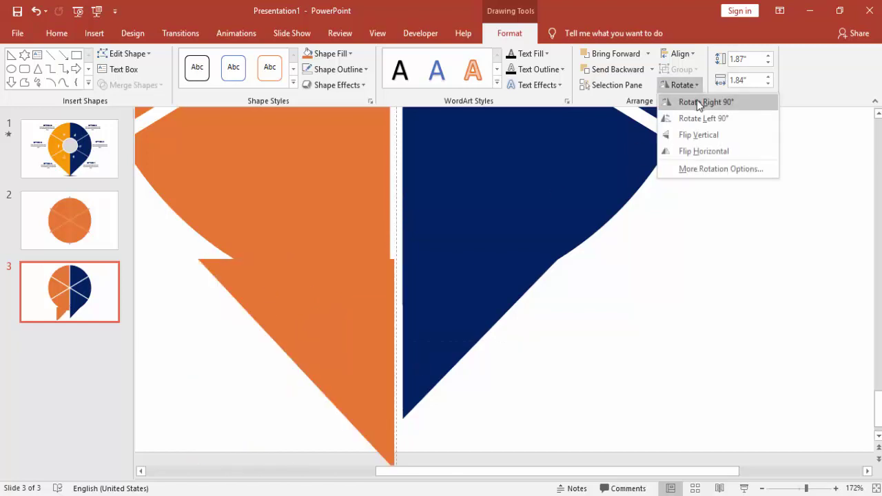
left_click(699, 102)
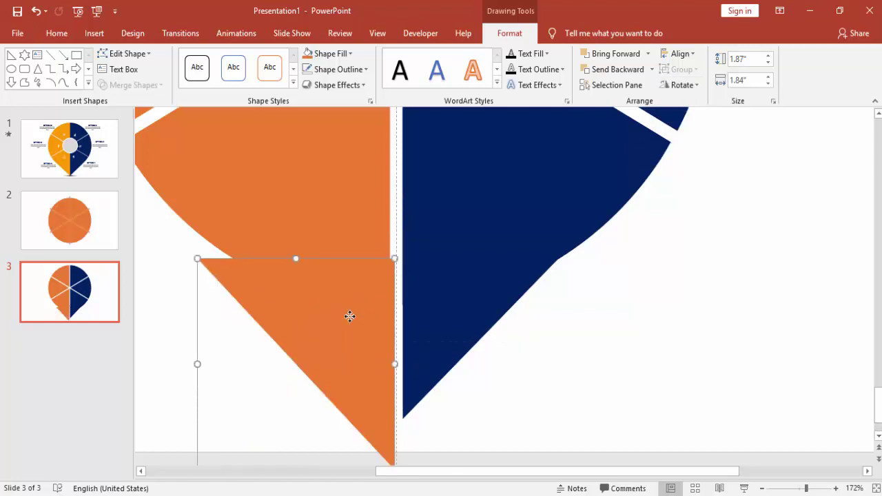
left_click_drag(349, 315, 347, 270)
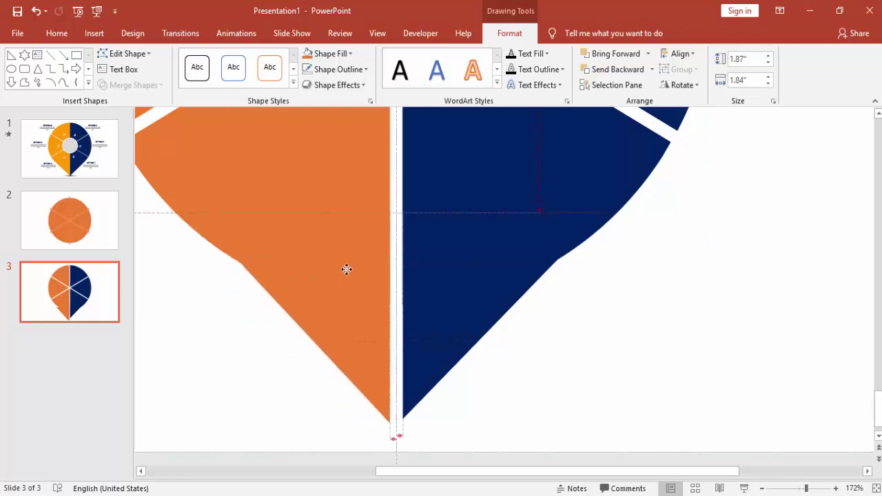
left_click_drag(346, 270, 347, 267)
Step: Zoom out to view the completed map pin on the whole slide
left_click(471, 386)
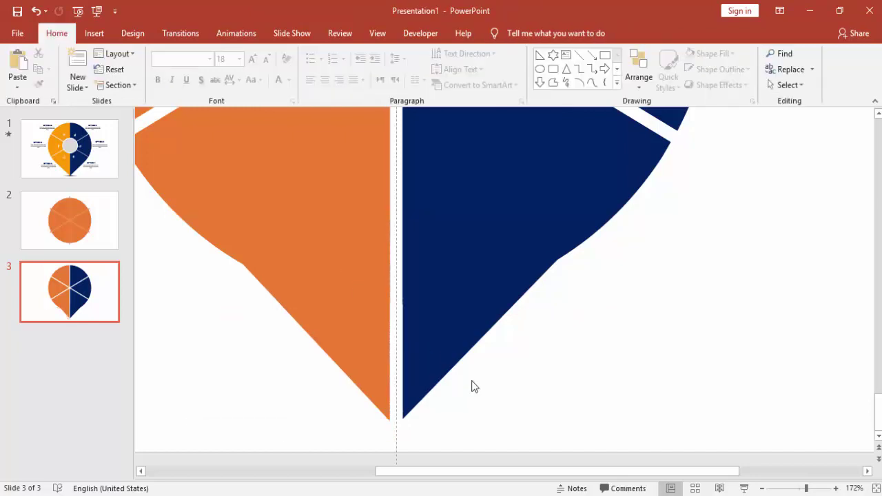
left_click(762, 489)
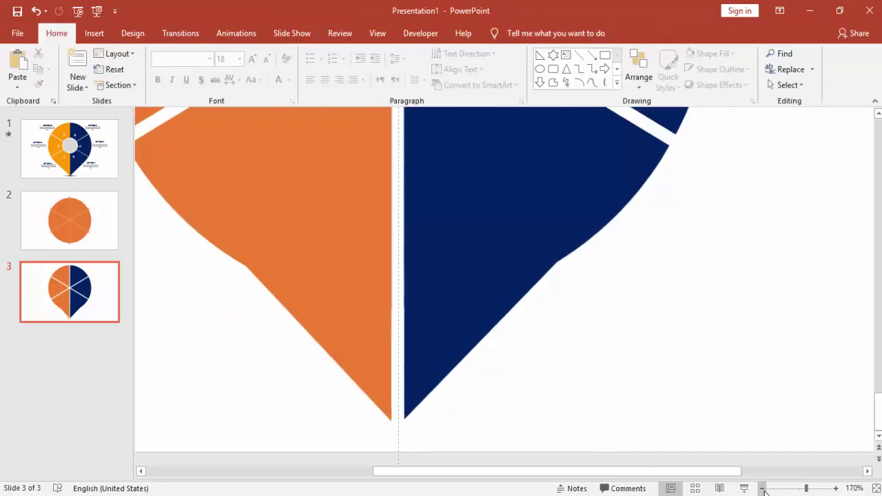
left_click(762, 489)
left_click(762, 489)
left_click(762, 488)
left_click(763, 489)
left_click(762, 489)
left_click(762, 488)
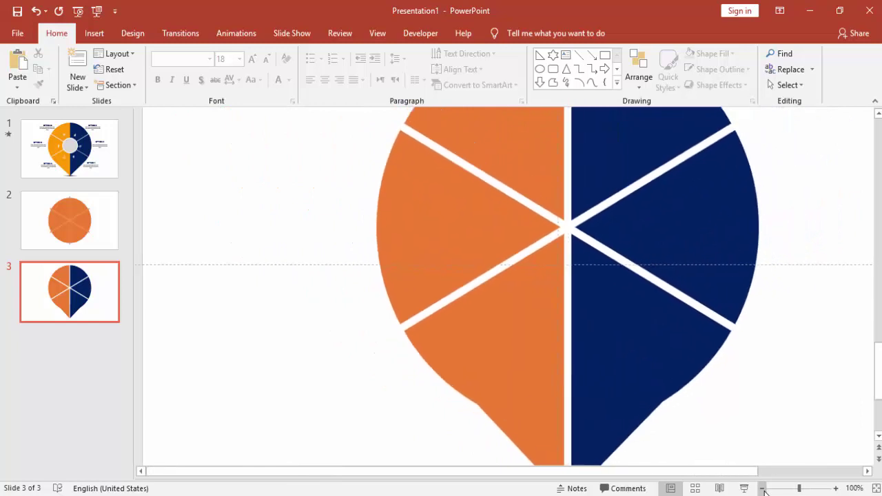
left_click(762, 489)
left_click(763, 489)
left_click(762, 489)
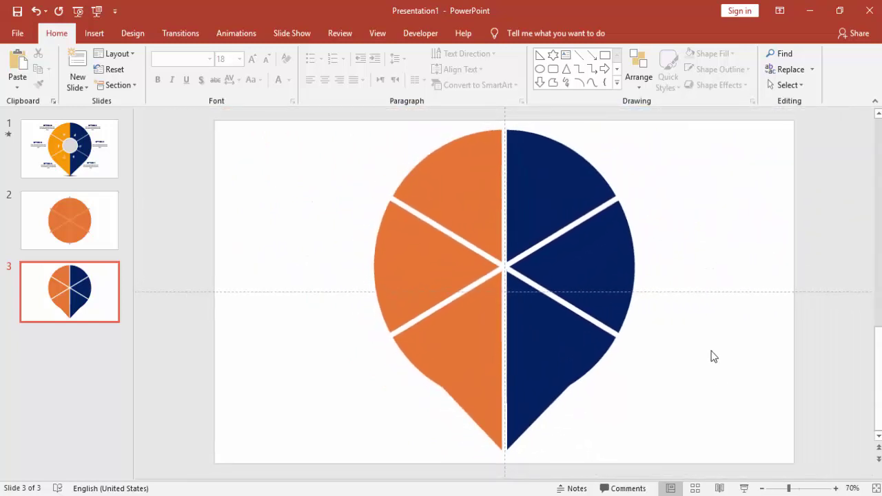
Step: Nudge both triangle tail pieces slightly lower beneath the pin
left_click(484, 399)
left_click(527, 400, "shift")
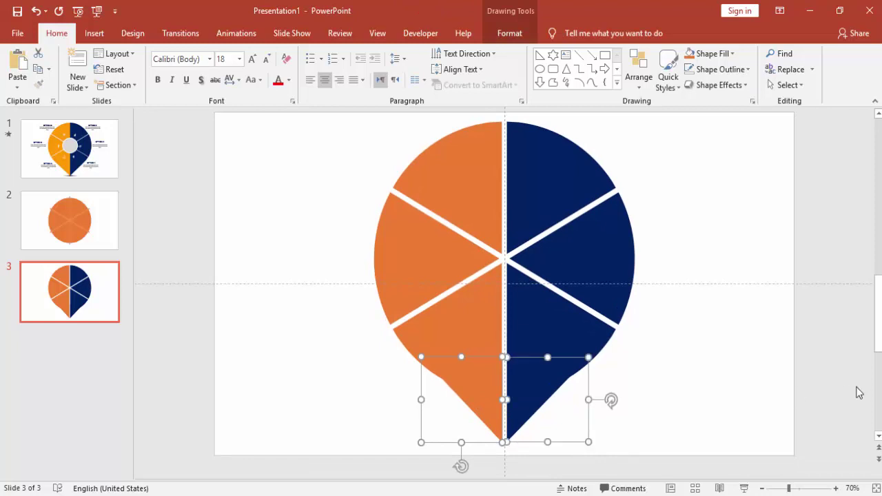
key("ctrl+Down")
key("ctrl+Down")
key("ctrl+Down")
key("ctrl+Down")
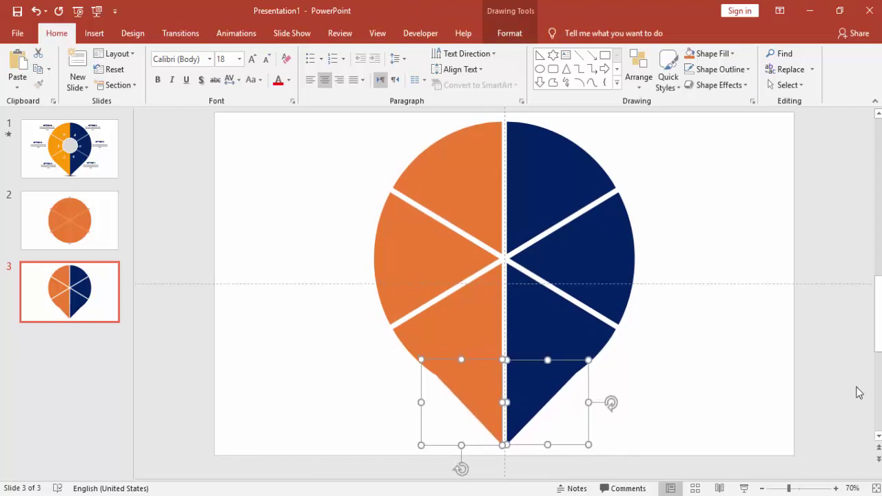
key("ctrl+Down")
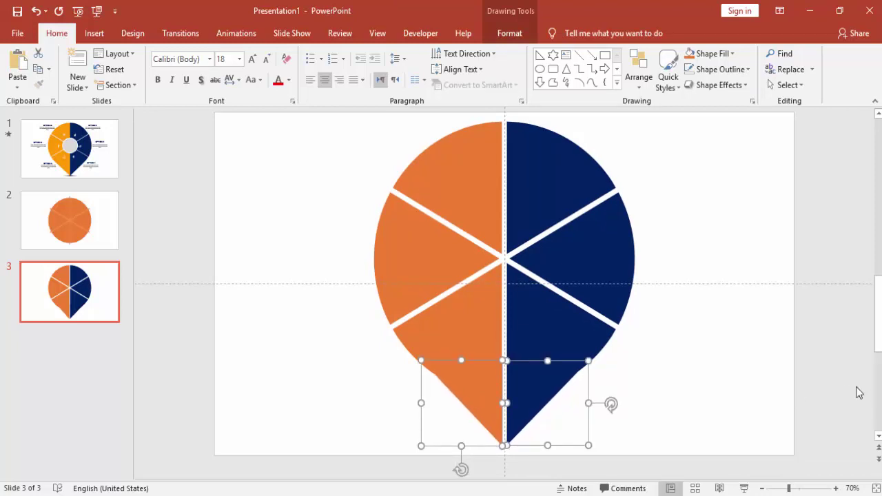
left_click(707, 234)
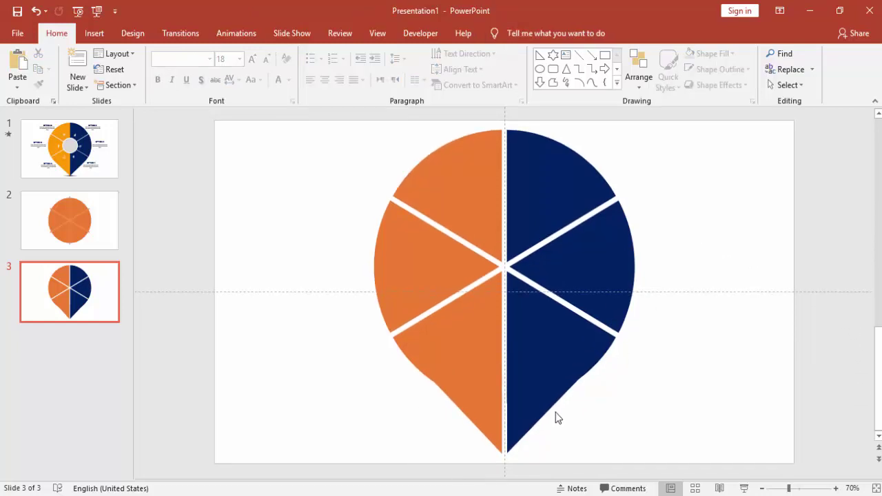
left_click(452, 402)
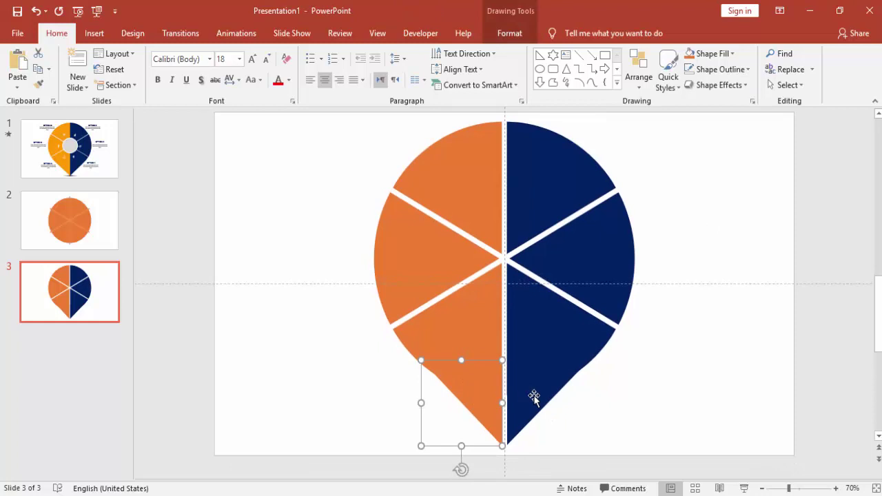
left_click(534, 398, "shift")
key("Down")
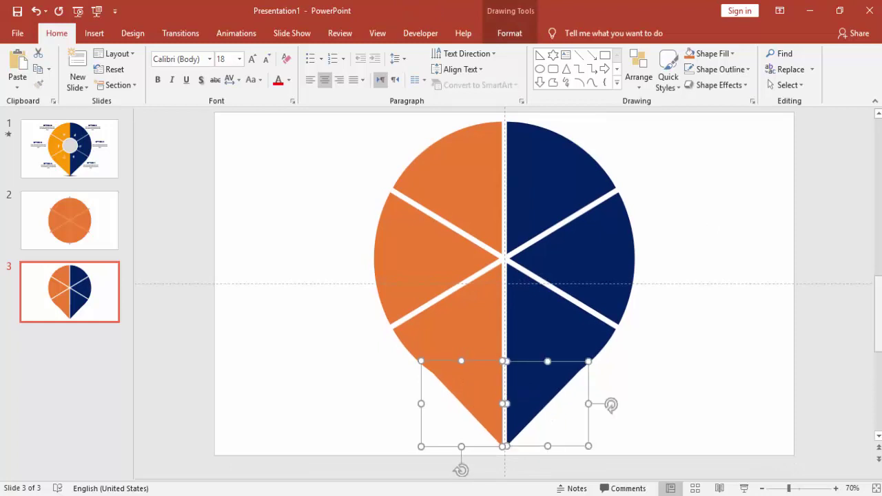
key("Down")
key("Down")
key("Down")
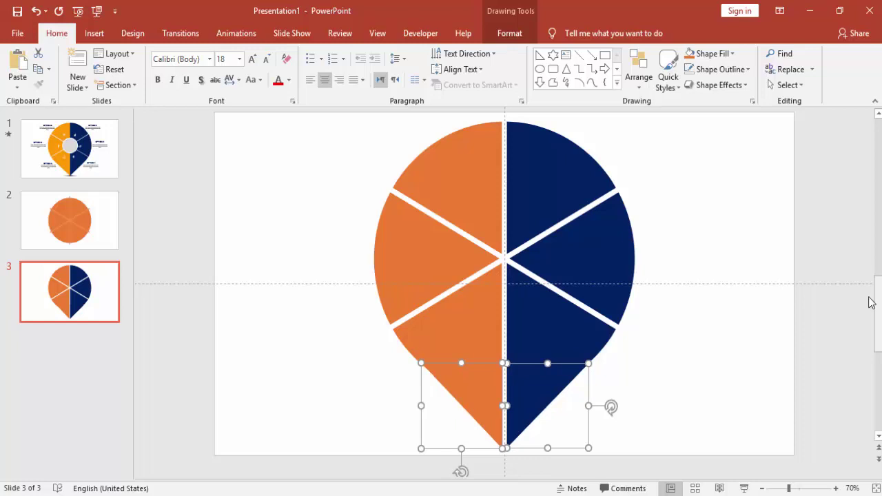
left_click(750, 247)
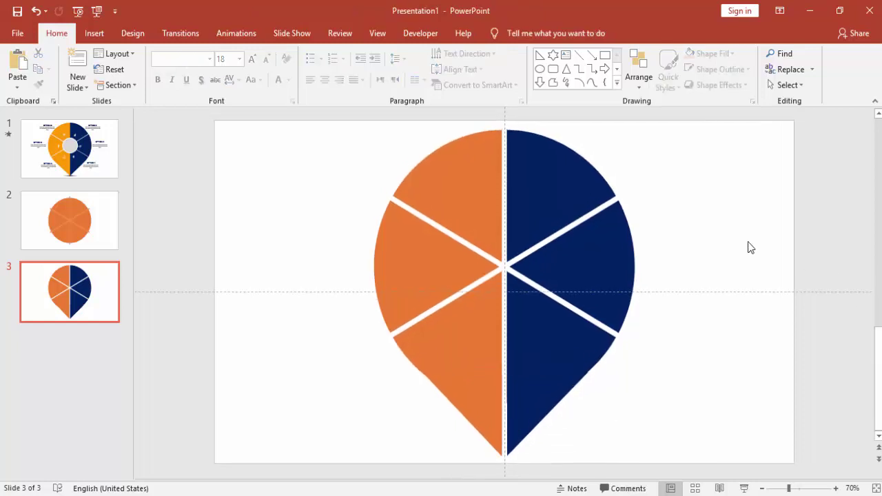
Step: Combine the navy tail with the lower navy segment into one shape
left_click(540, 408)
left_click(545, 305, "shift")
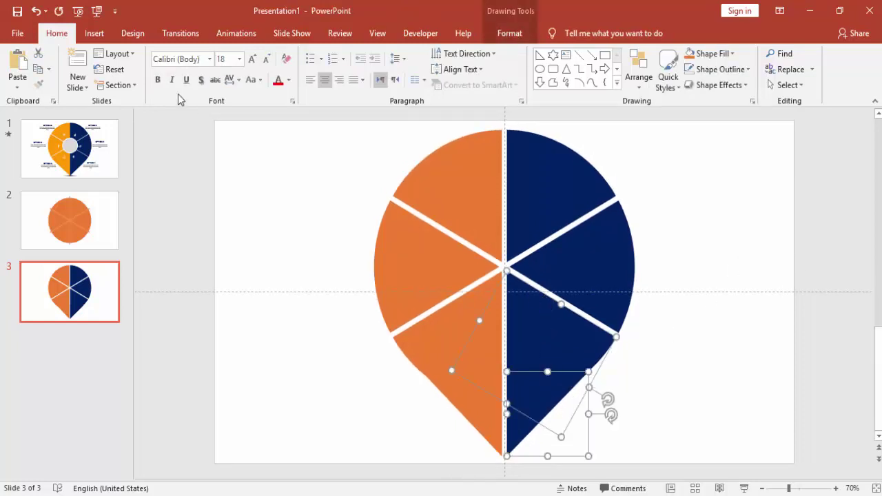
left_click(510, 33)
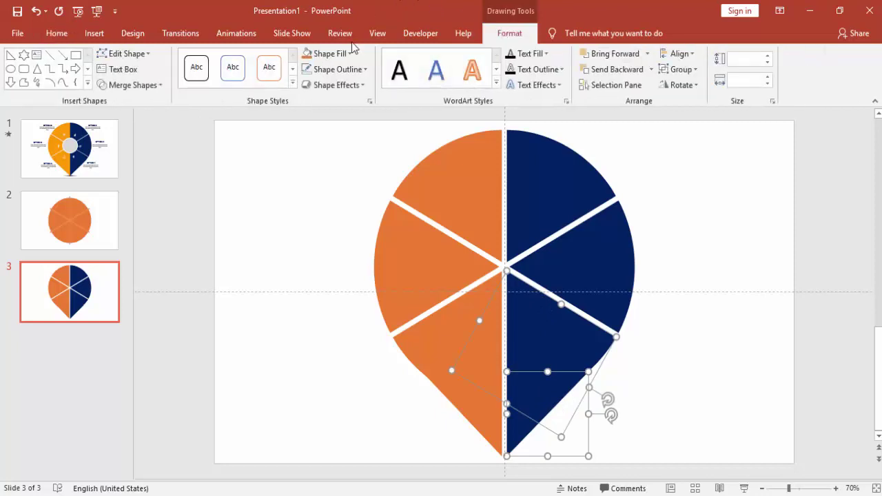
left_click(148, 88)
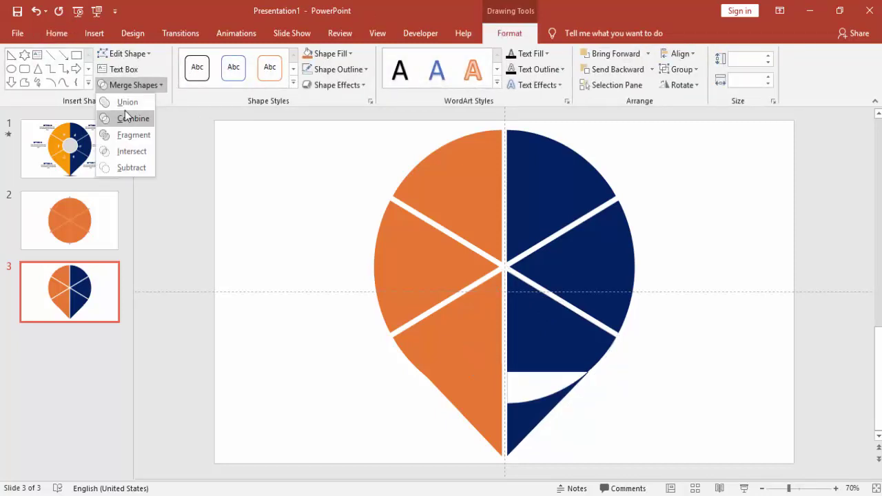
left_click(128, 102)
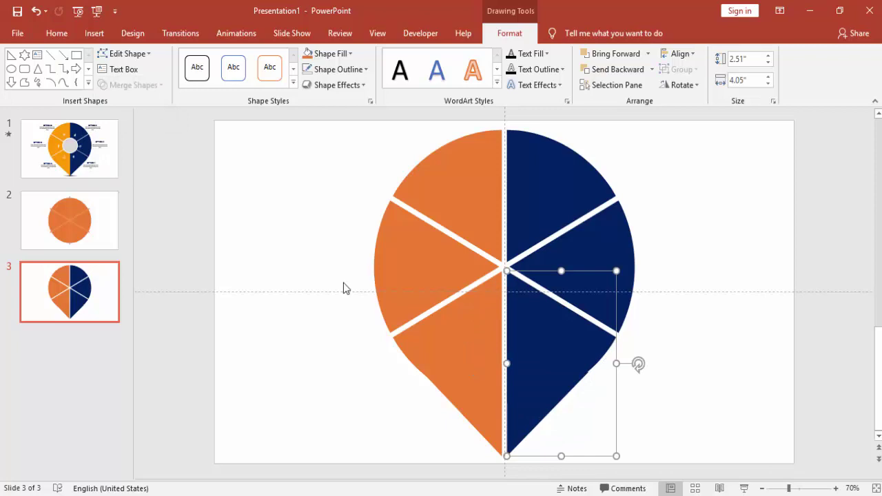
Step: Union the orange tail with the lower orange segment
left_click(487, 407)
left_click(475, 333, "shift")
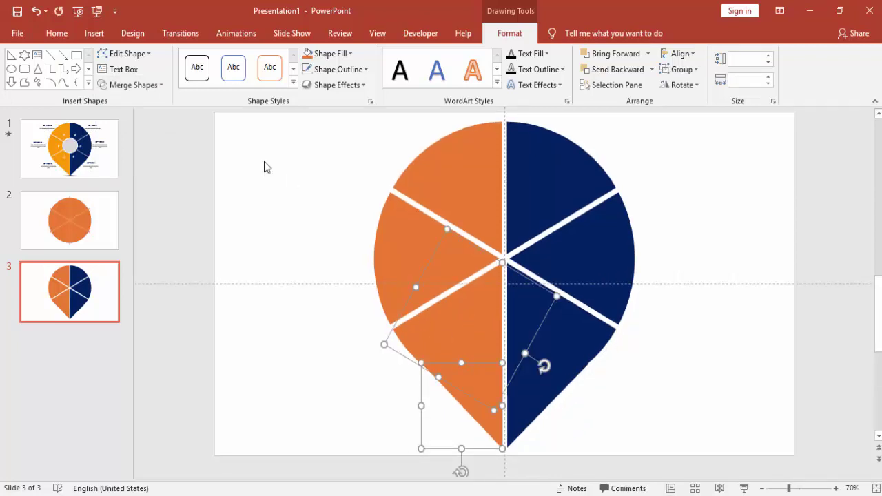
left_click(160, 86)
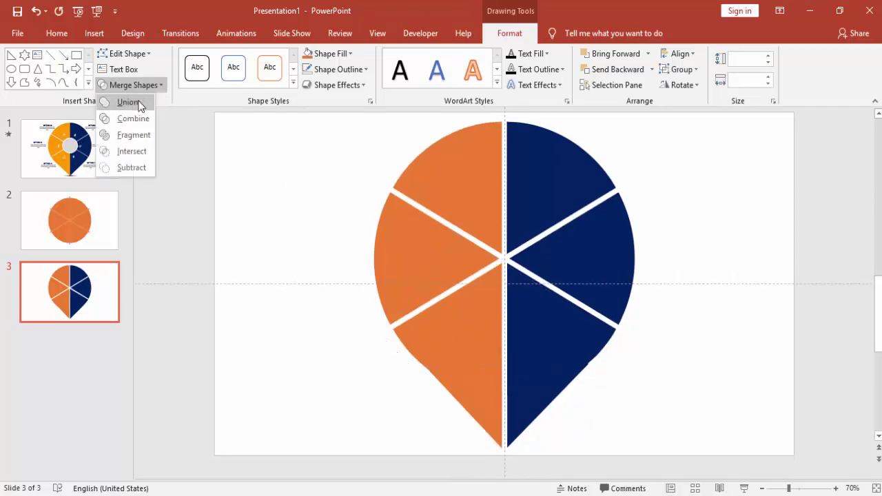
left_click(128, 102)
left_click(307, 337)
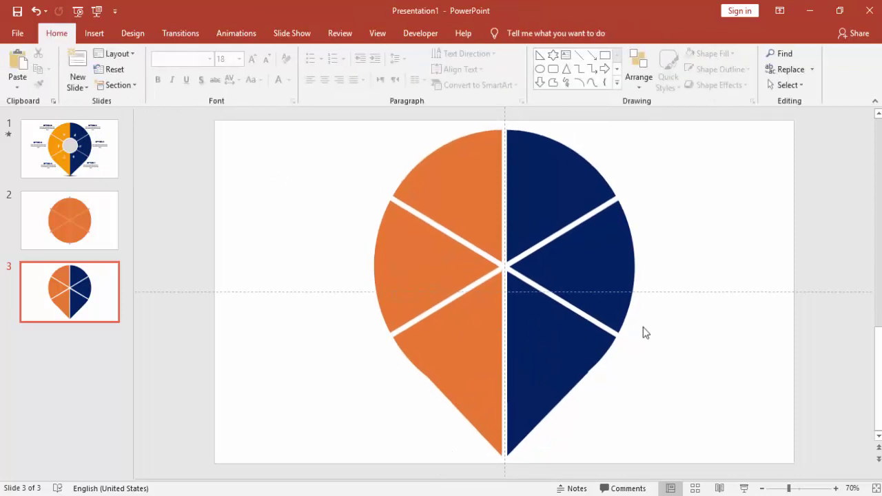
Step: Paste the copied icons, then draw an oval sized as a 1.5-inch circle
key("ctrl+v")
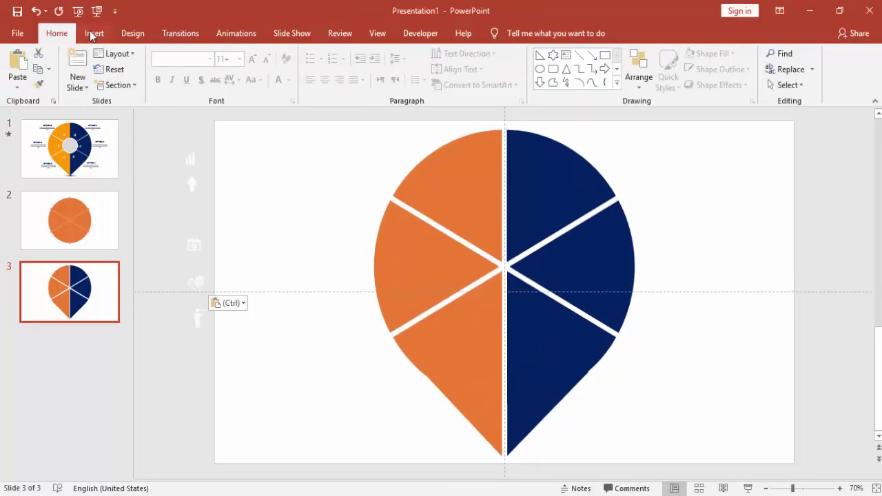
left_click(93, 35)
left_click(232, 87)
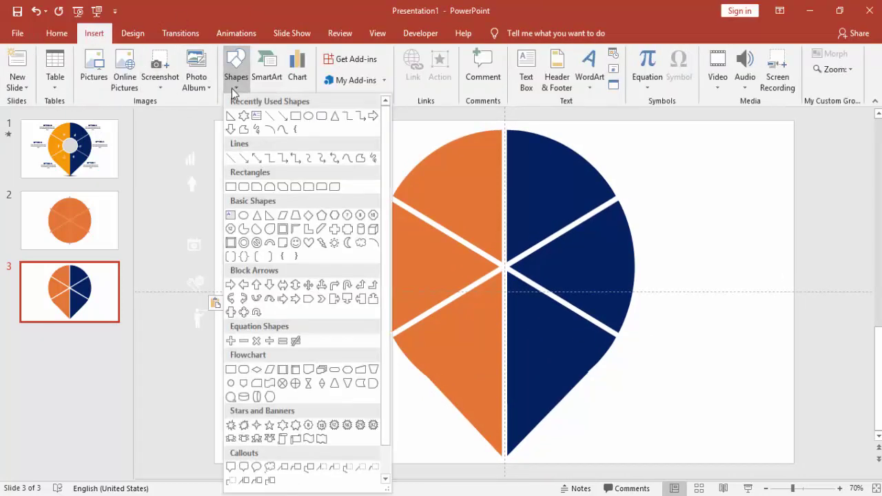
left_click(243, 219)
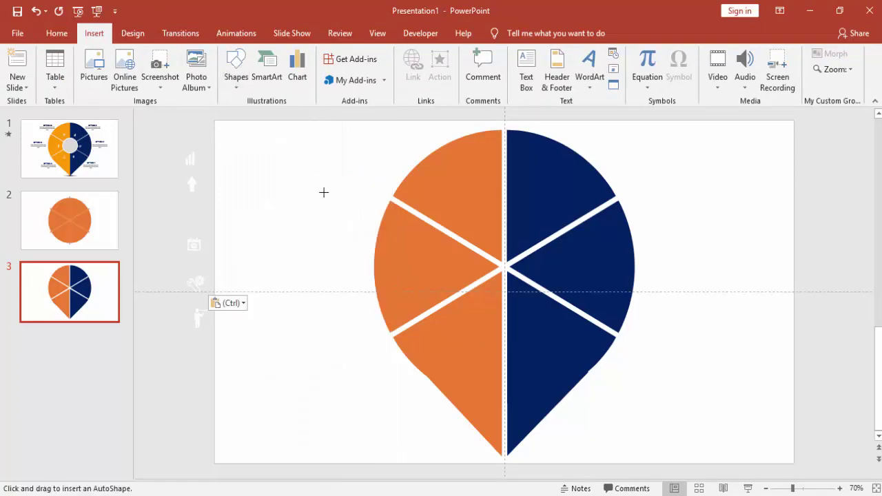
left_click(315, 175)
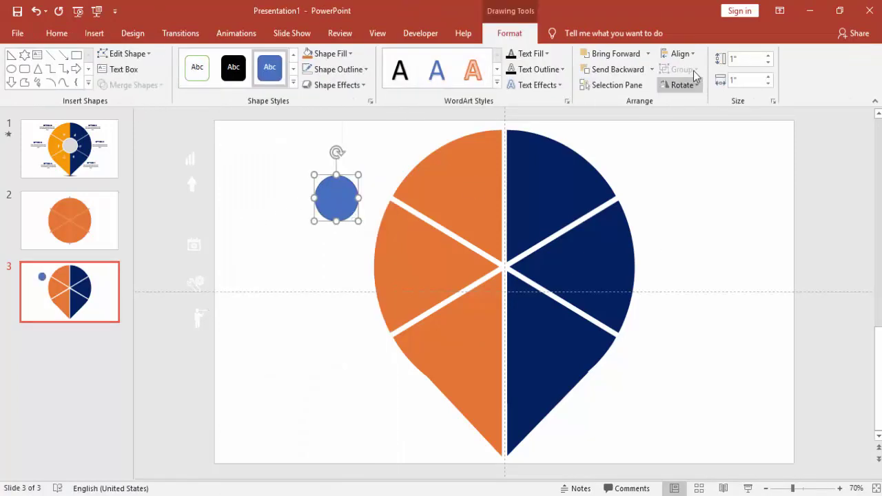
left_click(744, 62)
type("1")
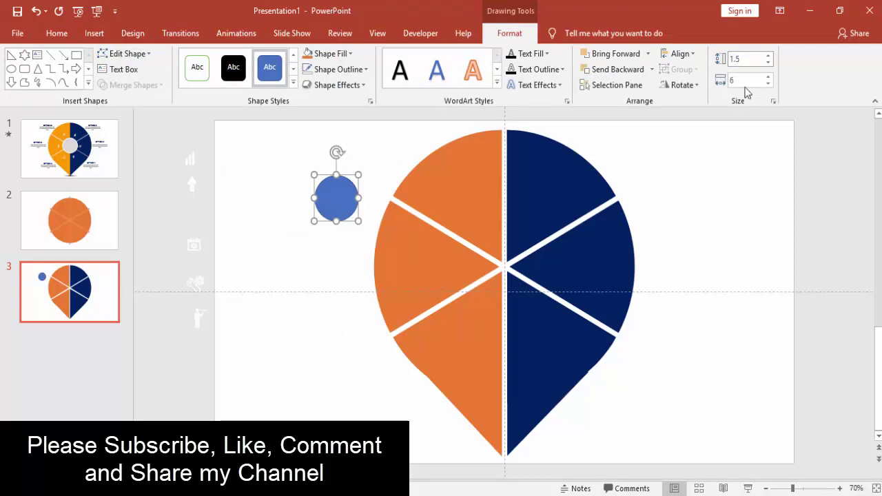
left_click(746, 81)
type("1.5")
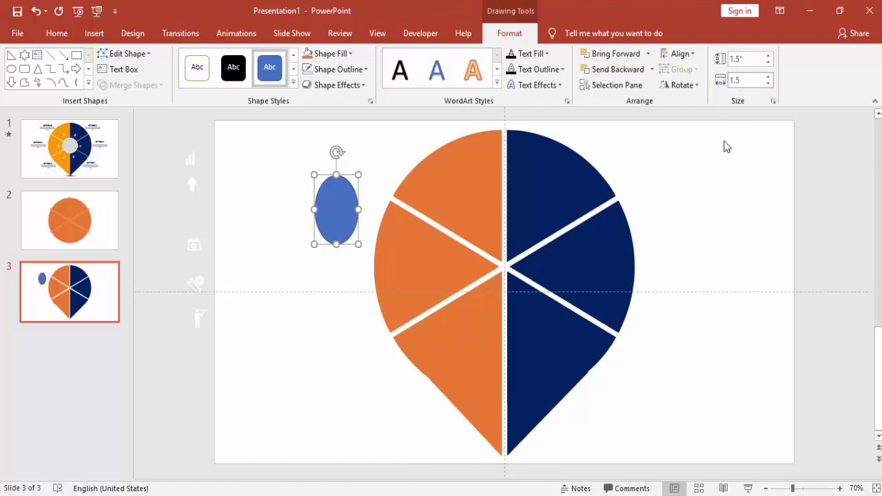
left_click(723, 144)
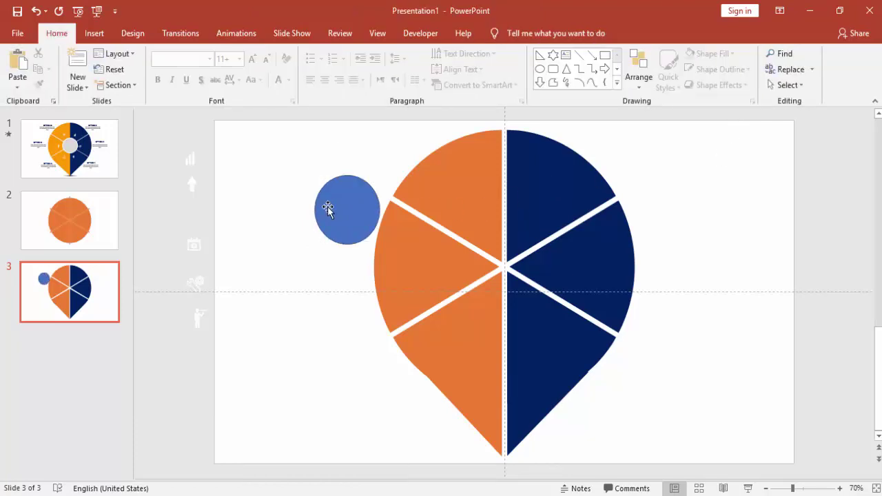
Step: Drag the blue circle to the pin's centre where the six segments meet
left_click(339, 209)
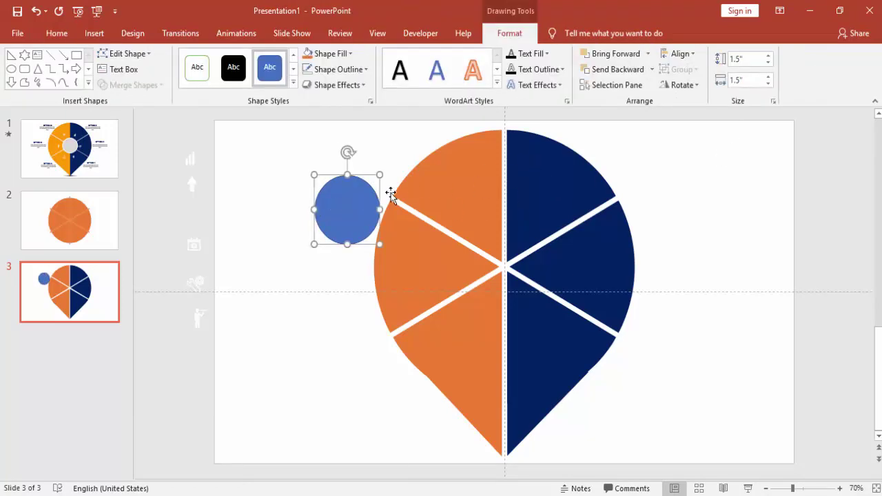
left_click_drag(347, 209, 504, 257)
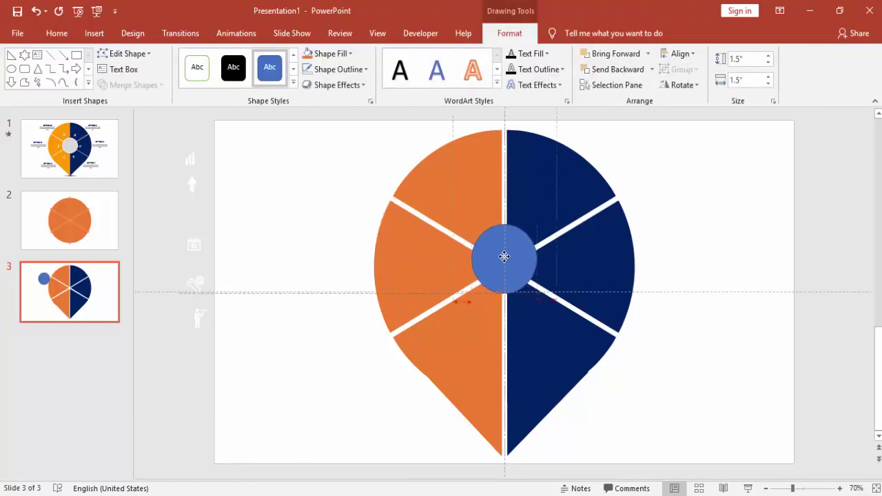
left_click_drag(503, 257, 504, 257)
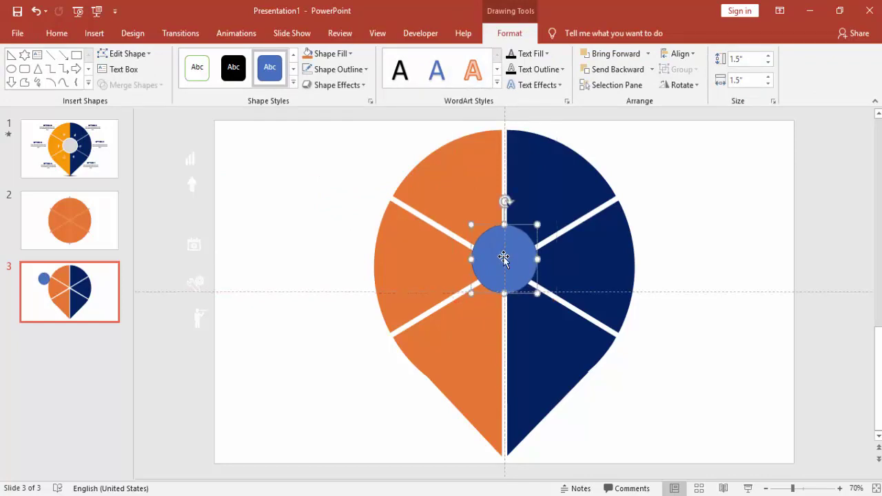
Step: Fill the centre circle light grey and remove its outline
left_click(349, 57)
left_click(308, 103)
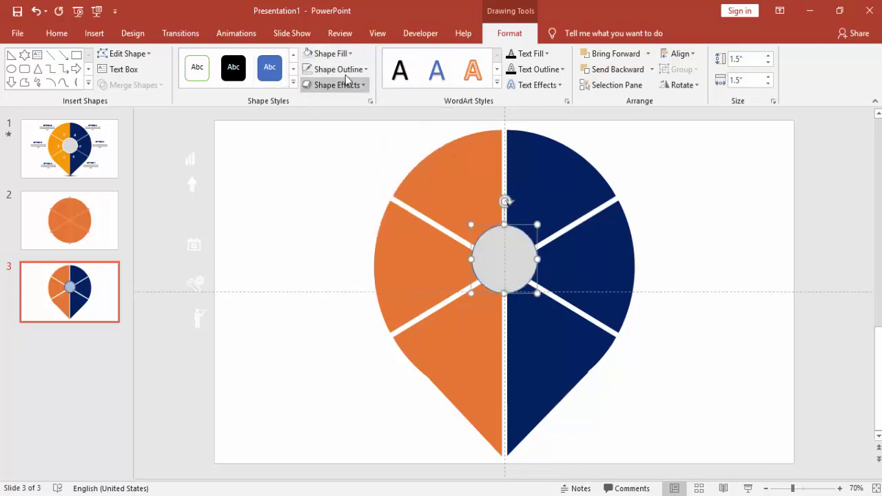
left_click(338, 69)
left_click(339, 215)
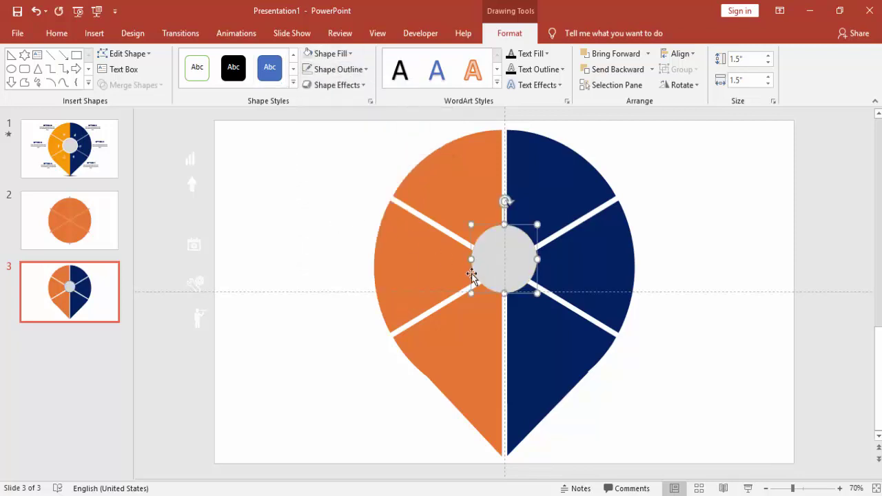
Step: Give the circle an inner shadow in Format Shape > Effects
right_click(500, 255)
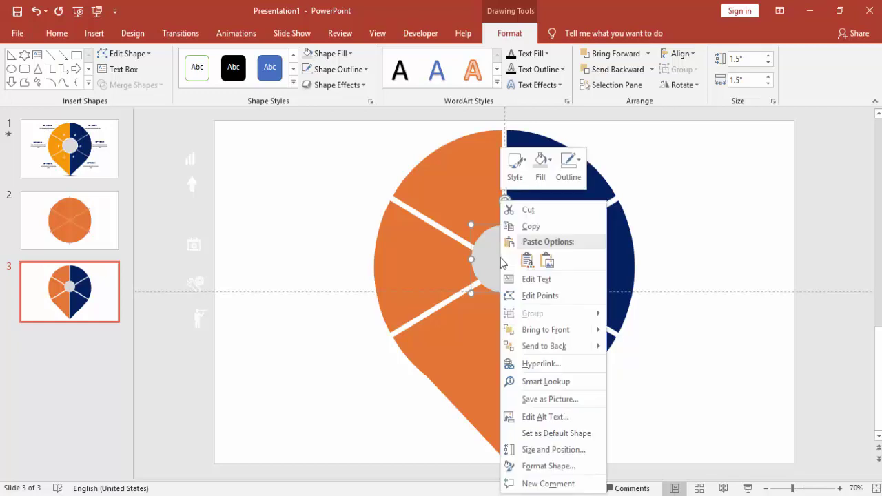
left_click(592, 467)
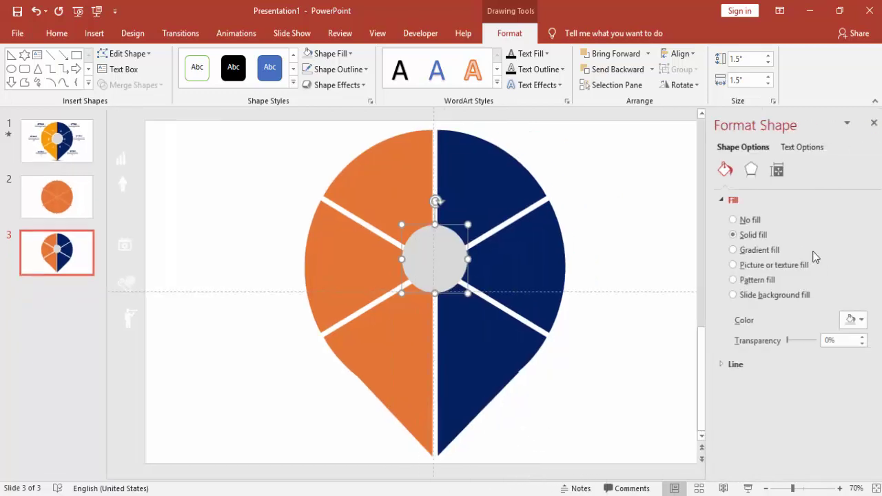
left_click(751, 168)
left_click(803, 200)
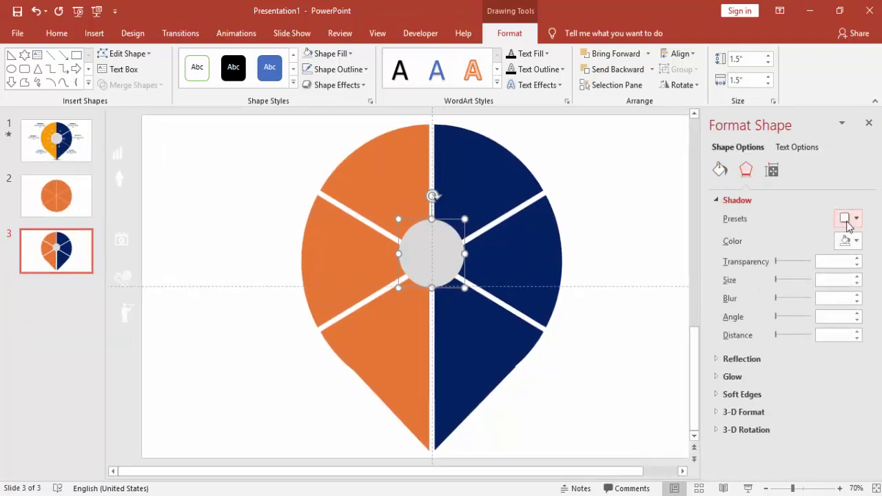
left_click(848, 221)
scroll(864, 303, "down", 2)
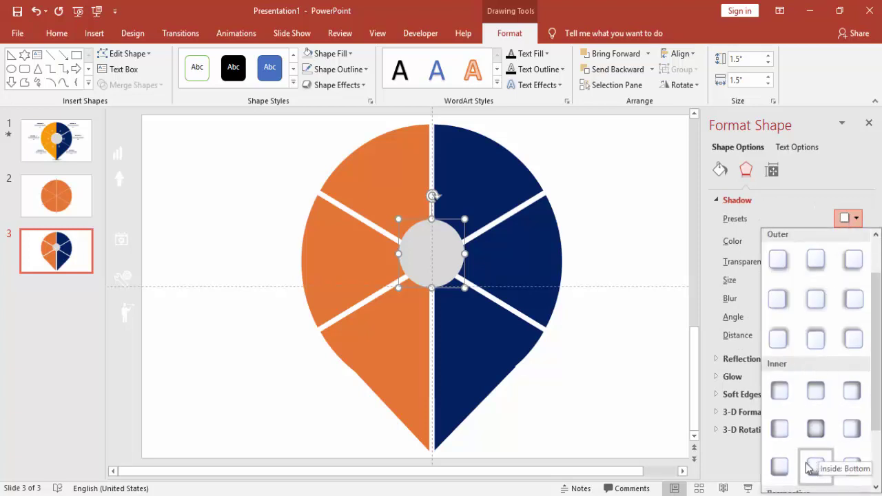
left_click(781, 468)
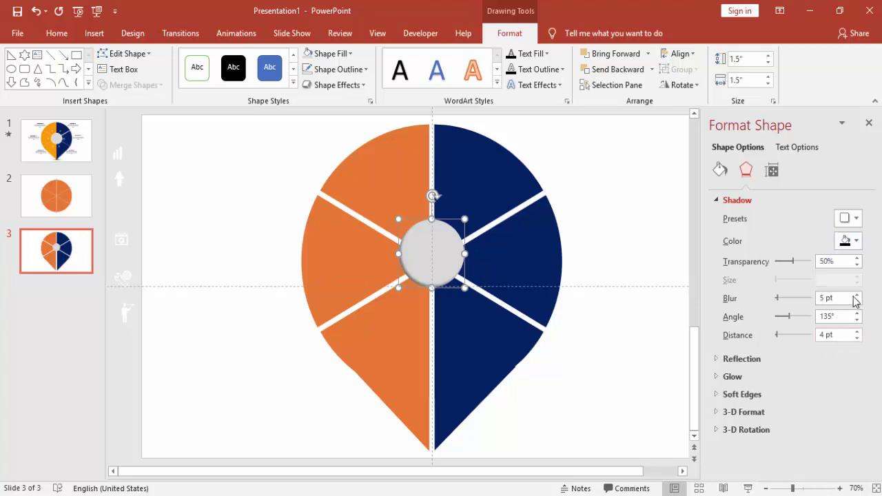
left_click(857, 332)
left_click(857, 331)
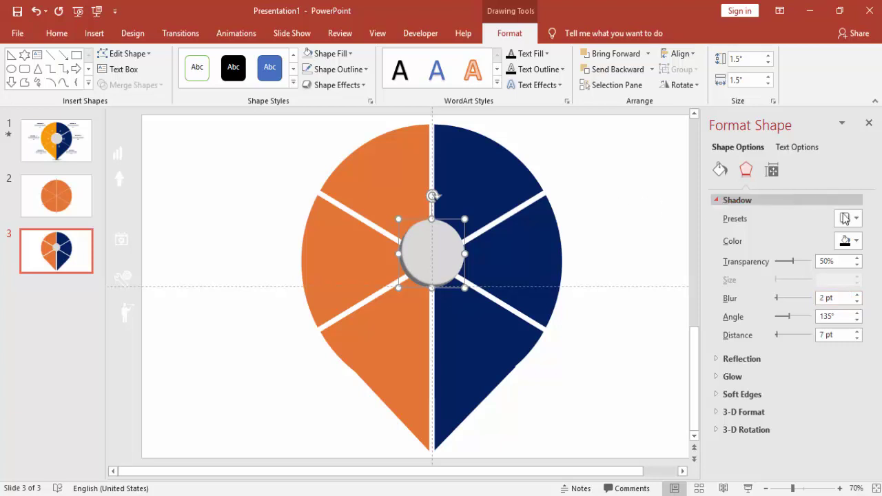
Step: Switch to the bottom inner shadow preset and raise its distance to 8 pt
left_click(857, 218)
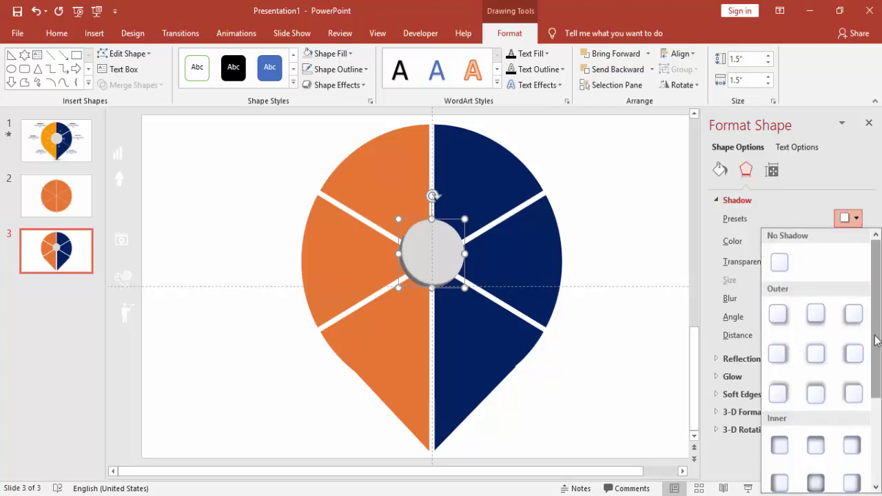
left_click_drag(876, 343, 877, 384)
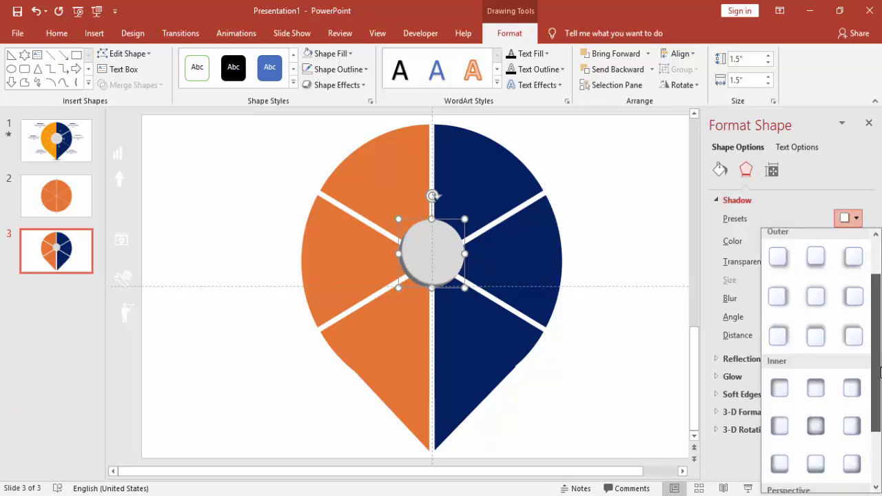
left_click(824, 459)
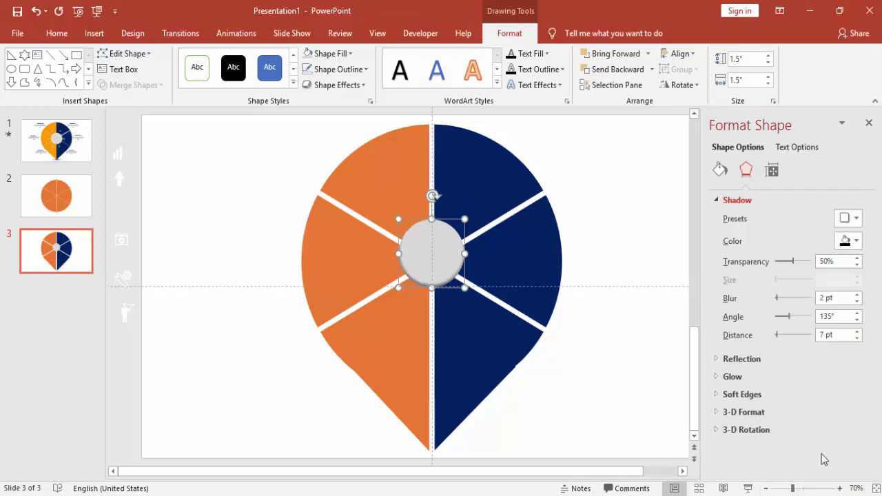
left_click(858, 332)
left_click(858, 331)
left_click(858, 331)
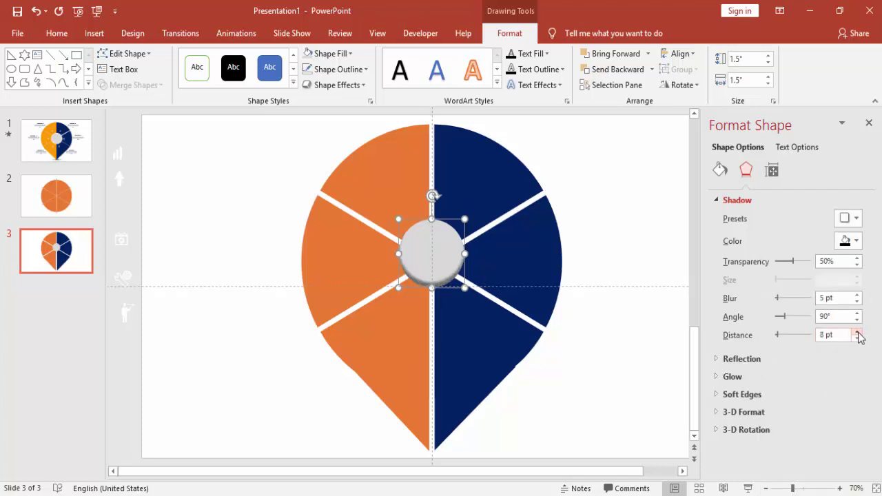
left_click(858, 331)
left_click(544, 182)
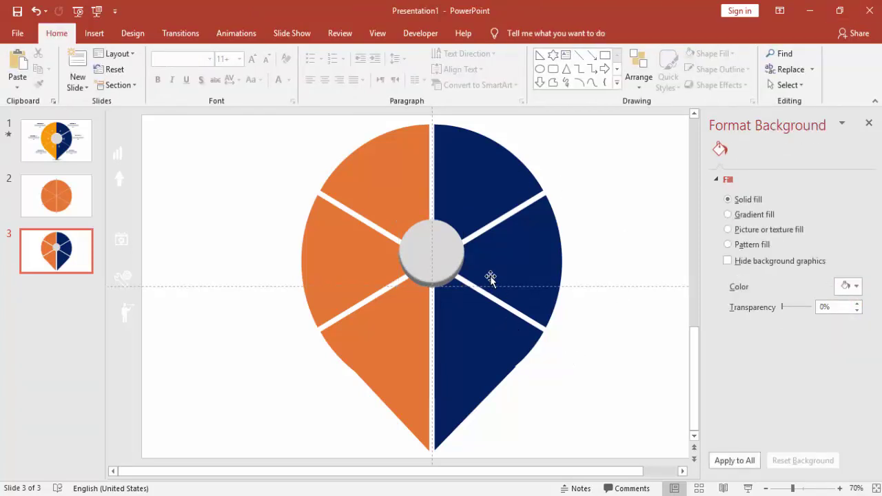
Step: Nudge the grey centre circle slightly down
left_click(449, 265)
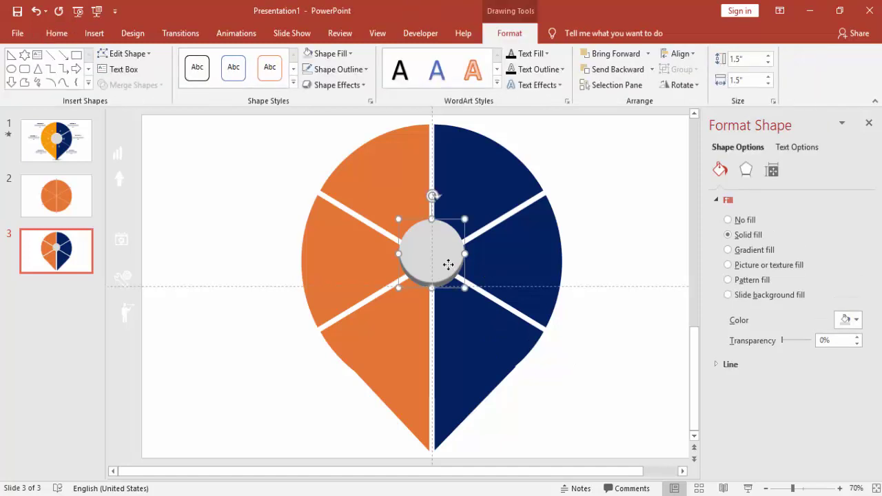
key("ctrl+Down")
key("ctrl+Down")
key("ctrl+Down")
key("ctrl+Down")
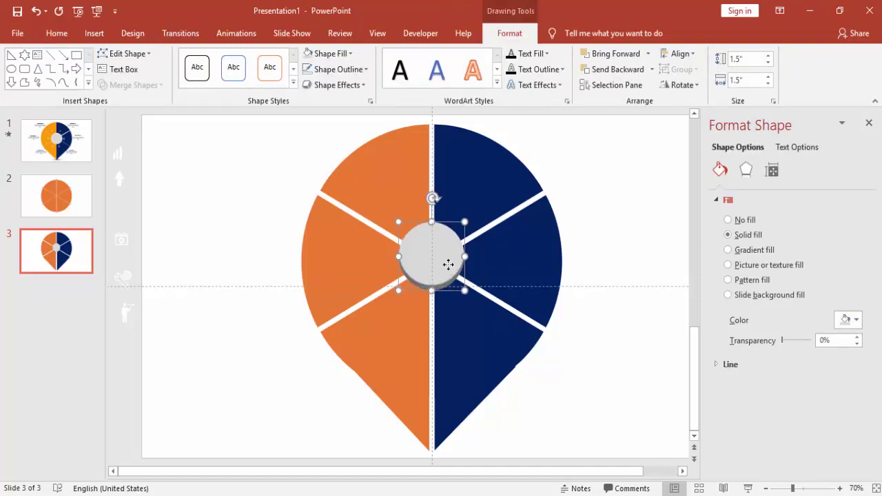
left_click(625, 173)
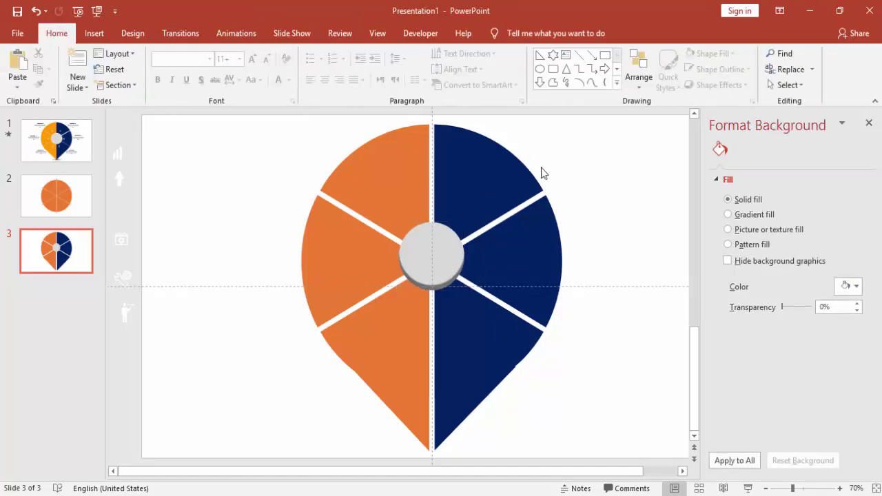
Step: Place the arrow, bar chart and calendar icons on the three navy segments
left_click(120, 176)
left_click_drag(121, 177, 462, 338)
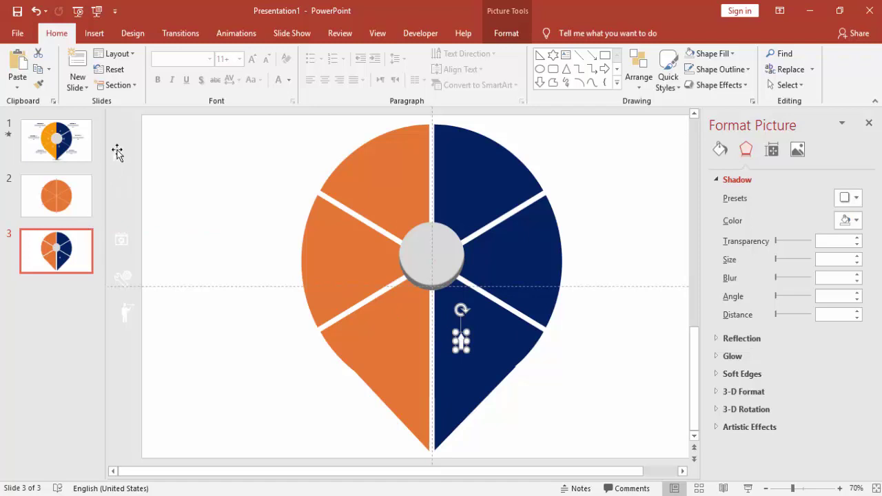
left_click_drag(117, 153, 490, 261)
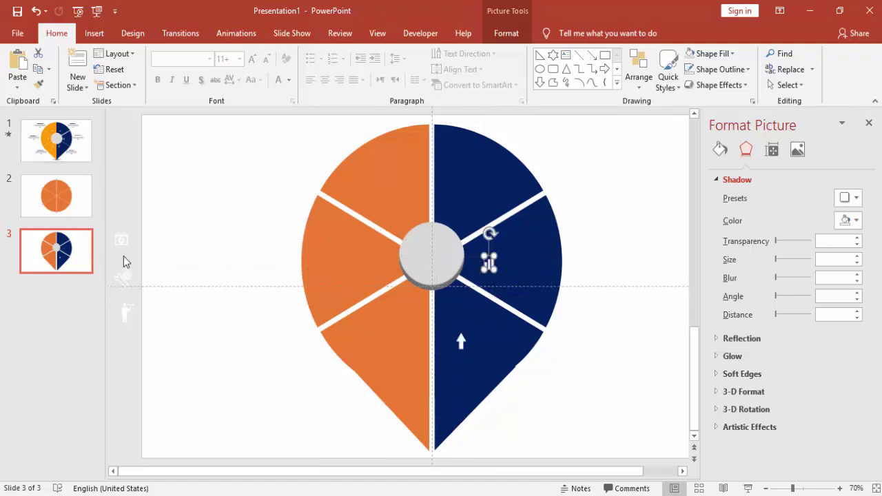
left_click_drag(120, 246, 460, 197)
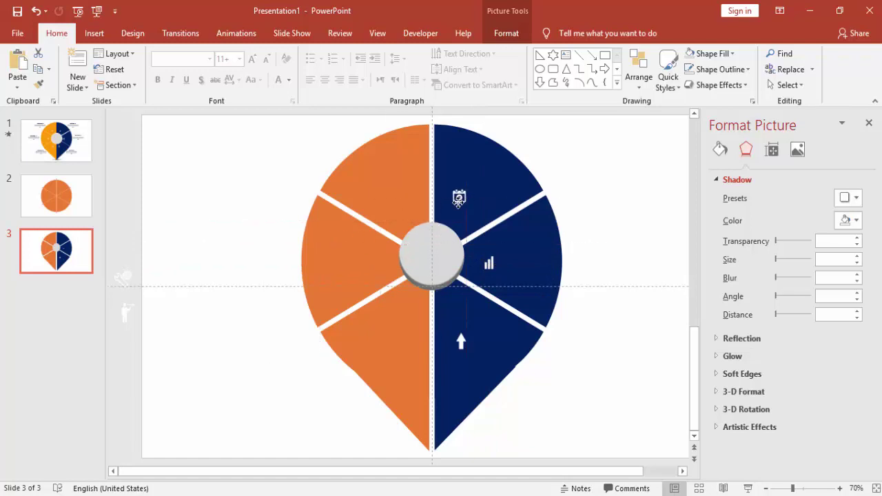
Step: Place the tools, person and hand icons on the three orange segments
left_click_drag(123, 277, 402, 207)
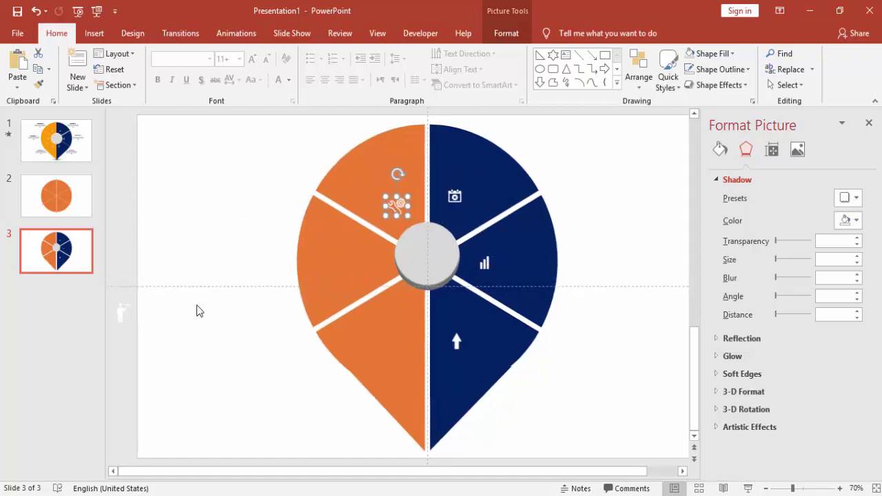
left_click_drag(118, 315, 365, 261)
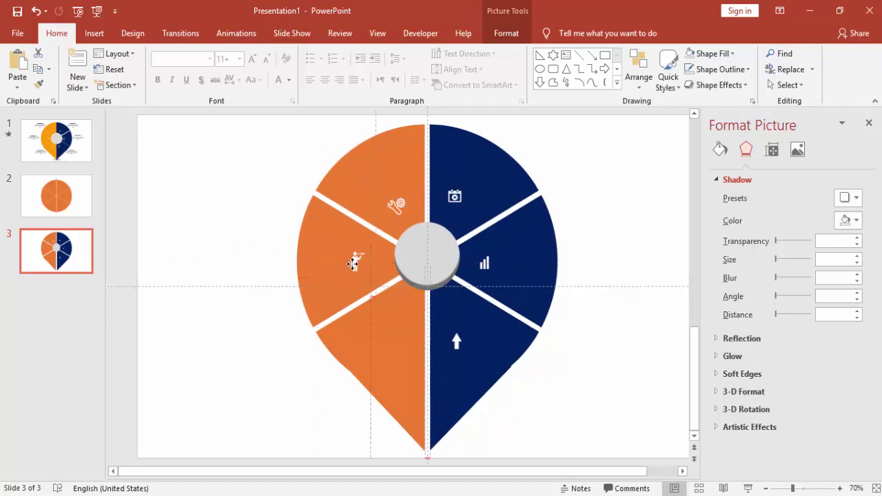
left_click(559, 330)
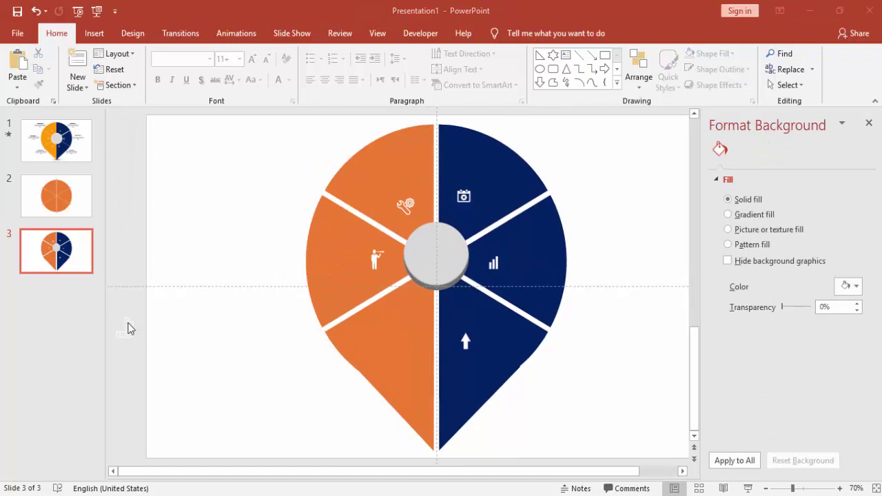
mouse_move(128, 328)
left_mouse_down()
mouse_move(389, 336)
mouse_move(407, 310)
left_mouse_up()
Step: Raise the arrow icon and fine-tune the calendar icon's position
left_click_drag(428, 341, 429, 310)
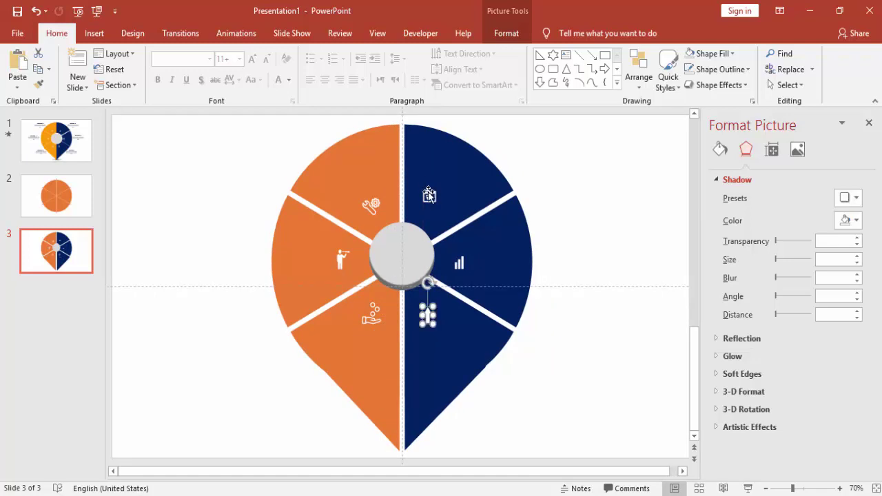
left_click_drag(429, 192, 428, 198)
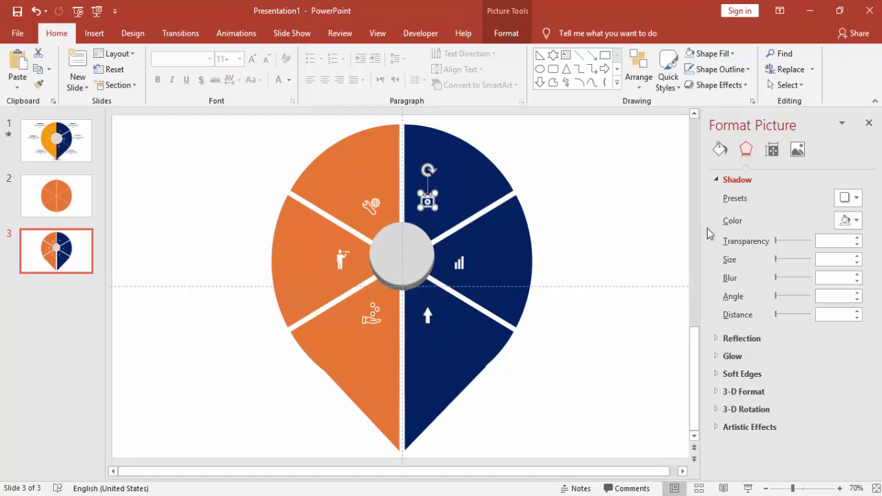
left_click(610, 201)
Step: Add a text box reading 'OPTION A'
left_click(95, 33)
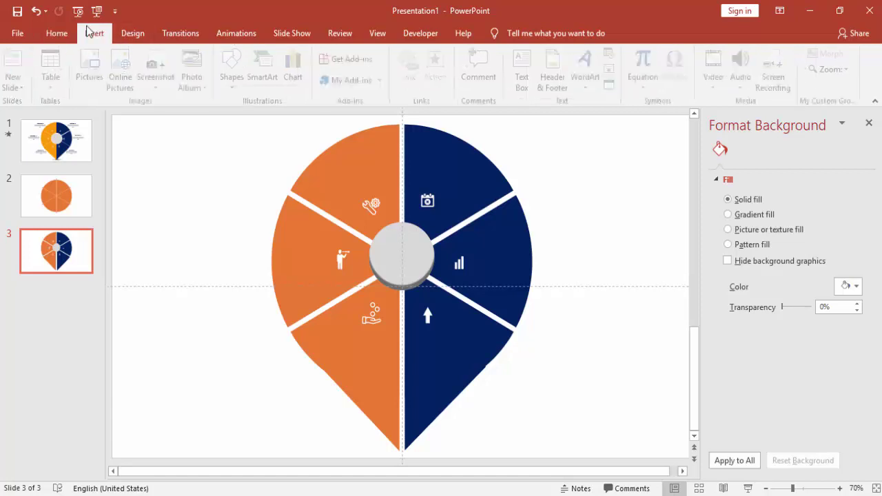
left_click(526, 69)
left_click(526, 401)
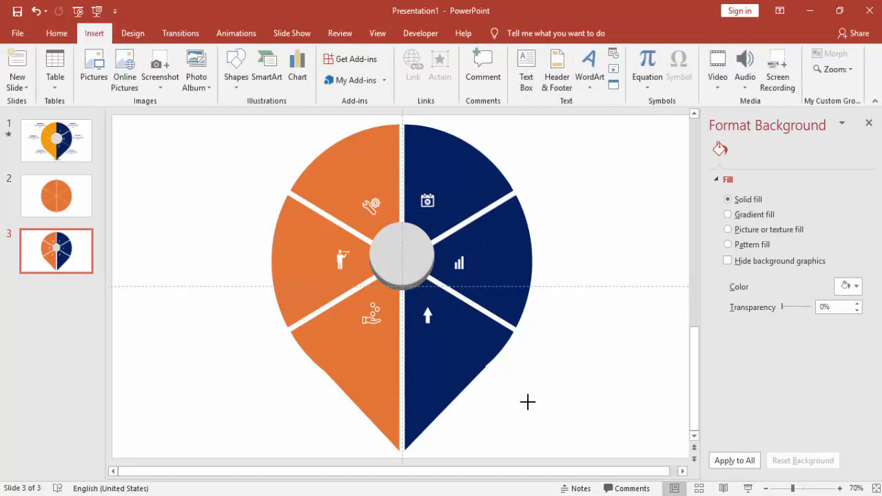
type("OP")
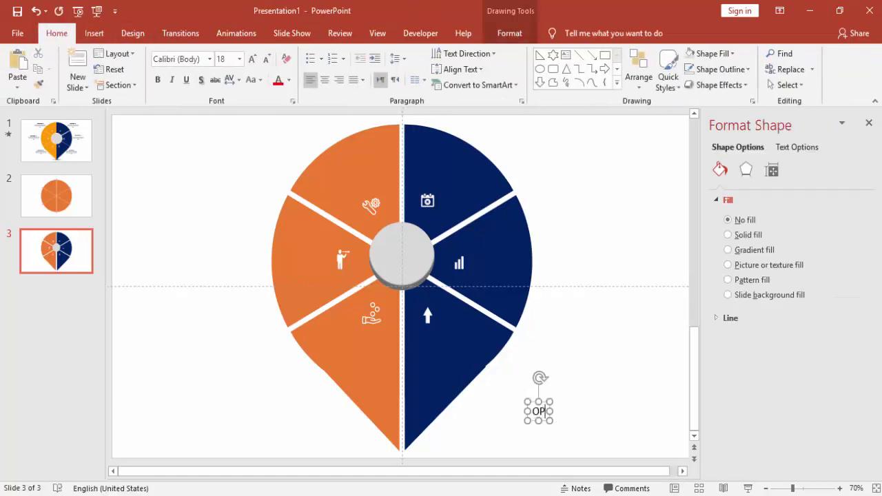
type("TION ")
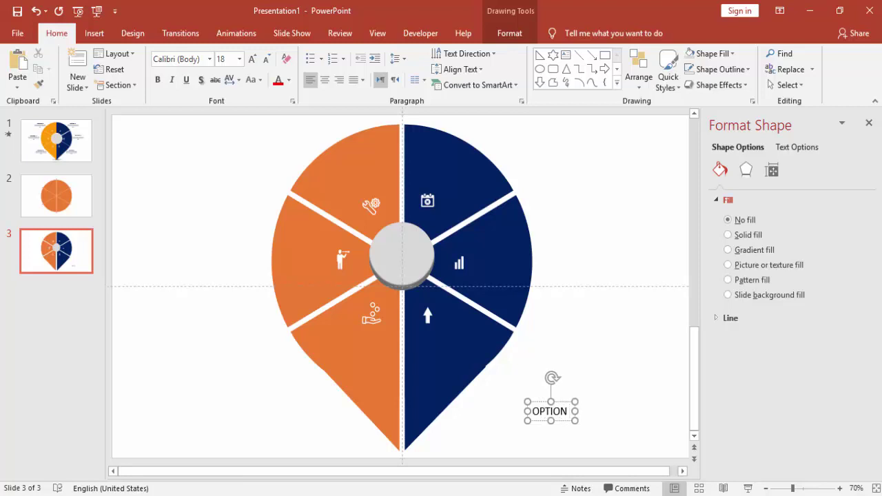
type("A")
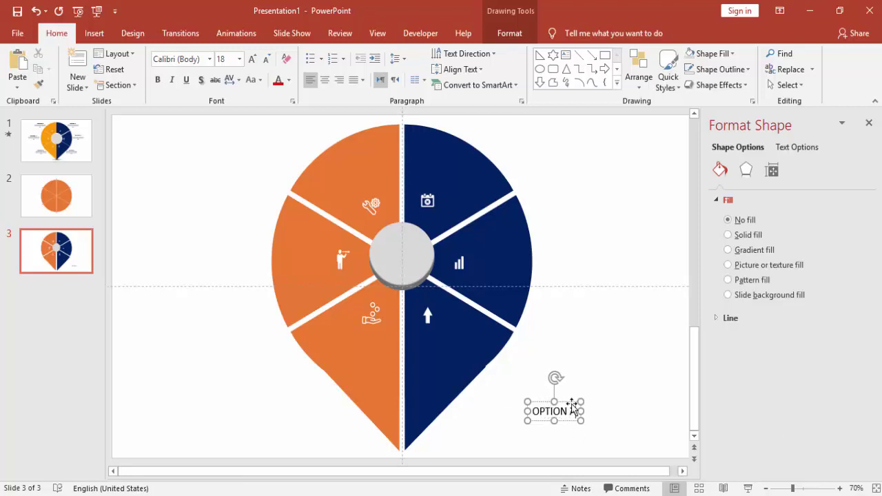
Step: Make OPTION A dark blue, bold, 20 pt, beside the lower navy segment
left_click(568, 402)
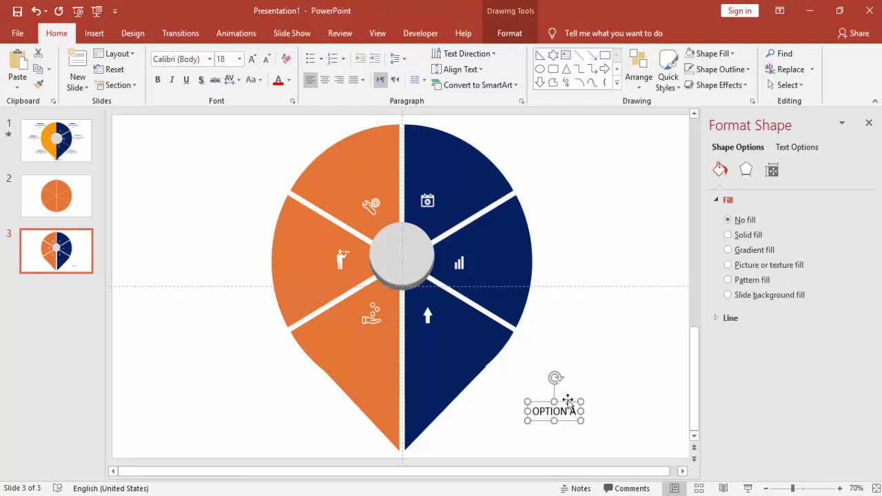
left_click(289, 81)
left_click(368, 180)
left_click(158, 81)
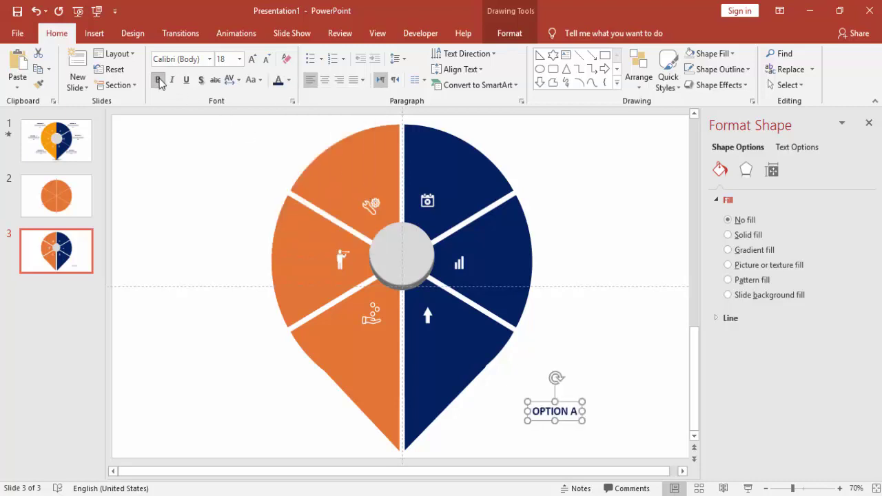
left_click(252, 59)
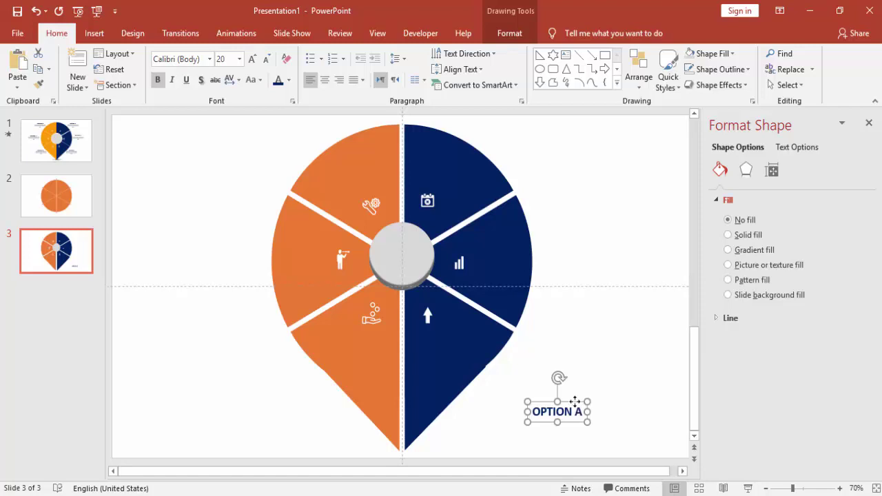
left_click_drag(575, 401, 561, 369)
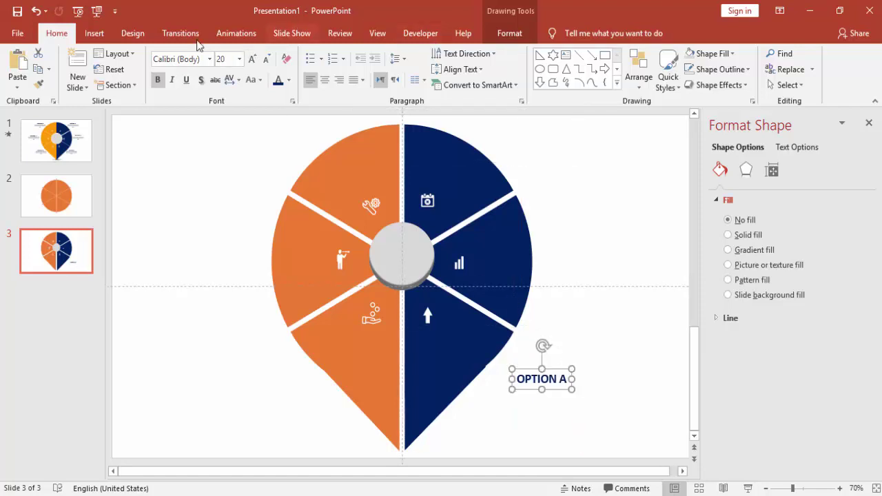
left_click(94, 33)
Step: Add a text box reading 'Type your detail text here'
left_click(528, 73)
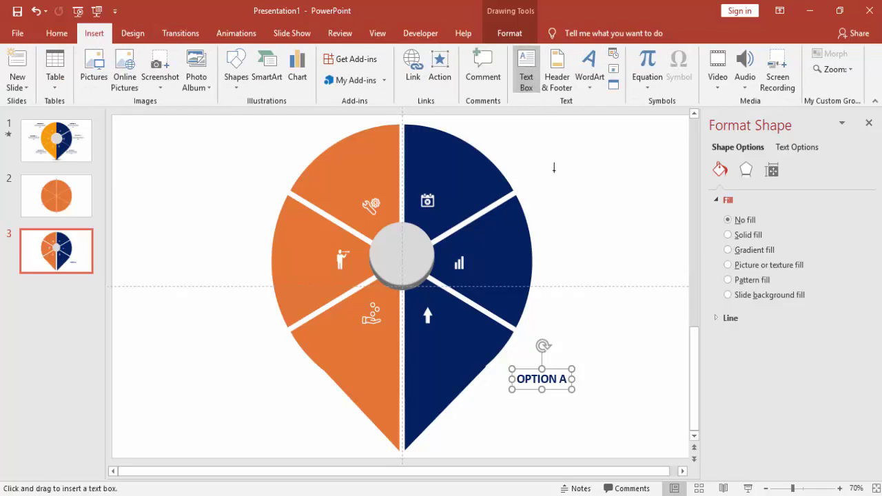
left_click(563, 181)
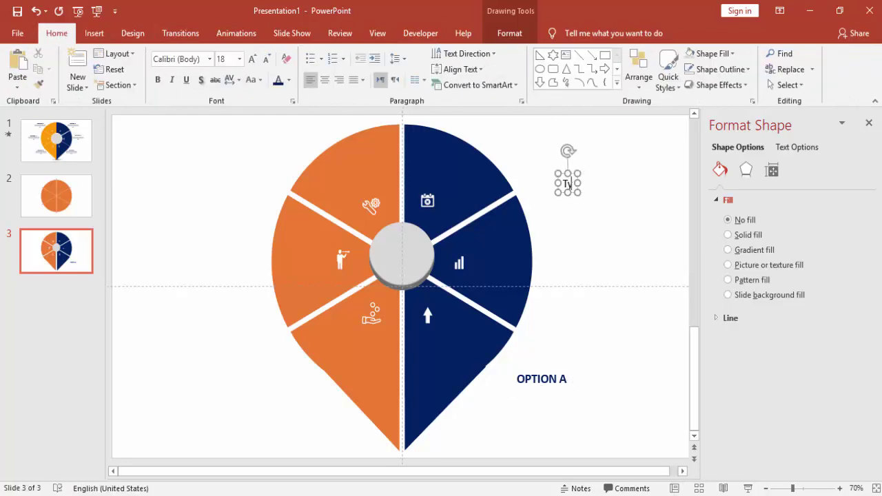
type("Type your te")
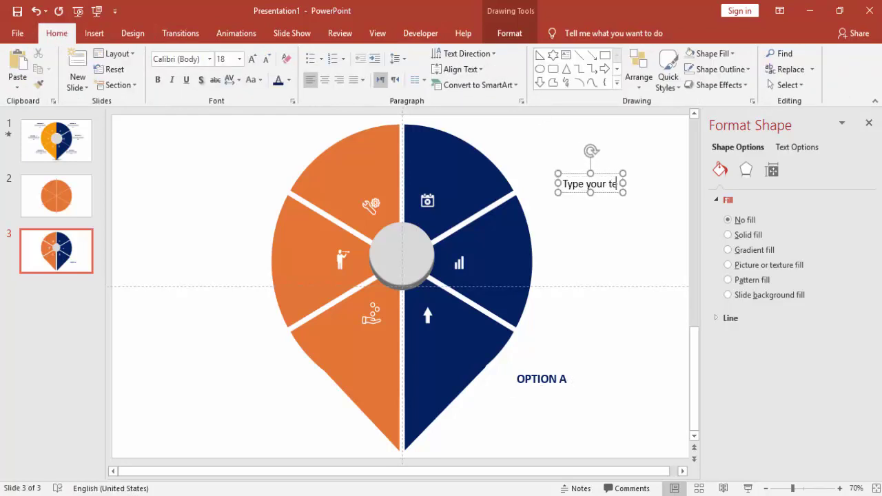
type("xt")
key("BackSpace")
key("BackSpace")
key("BackSpace")
key("BackSpace")
type("det")
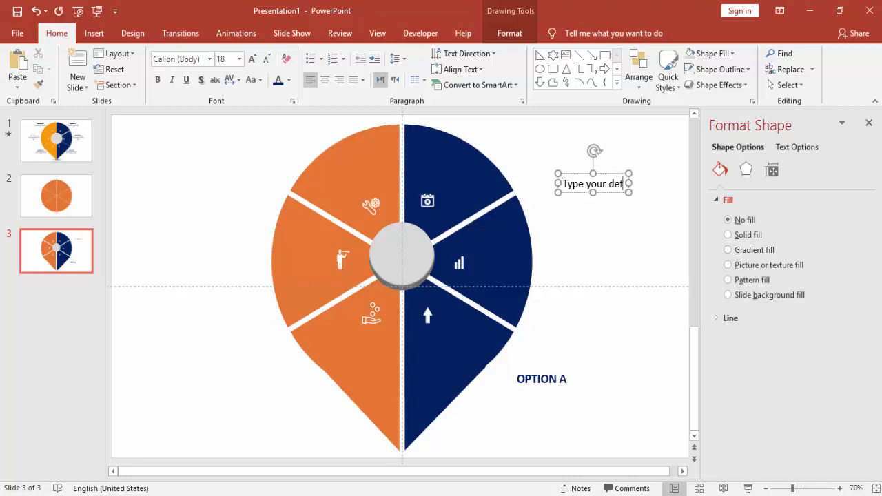
type("ail text here")
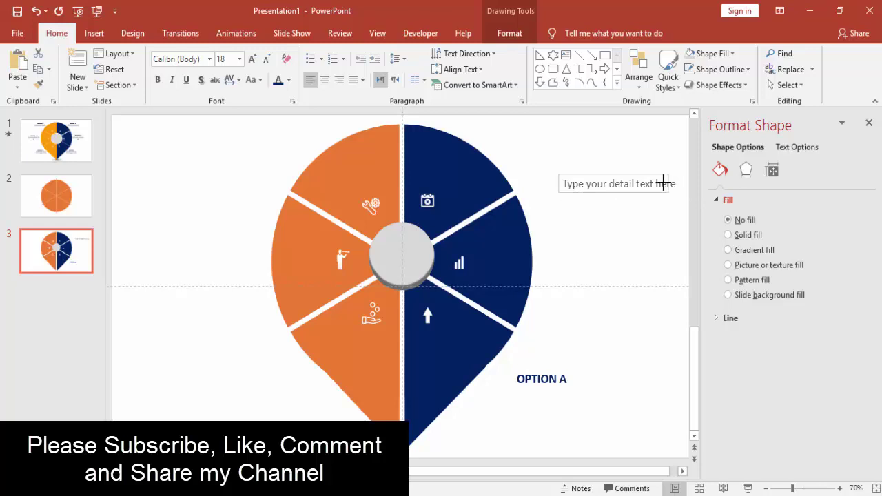
Step: Narrow the detail text, set it to 14 pt grey, and place it under OPTION A
mouse_move(681, 183)
left_mouse_down()
mouse_move(660, 183)
mouse_move(576, 390)
left_mouse_up()
left_click(266, 58)
left_click(266, 58)
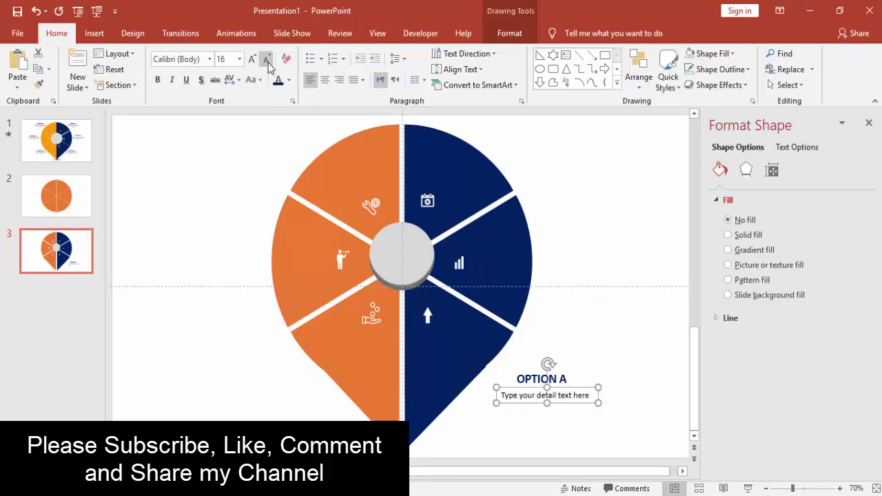
left_click(290, 80)
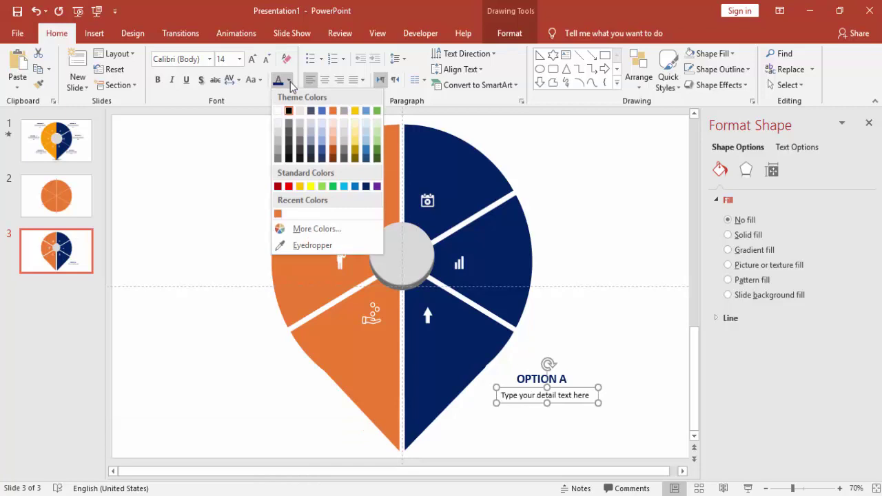
left_click(279, 156)
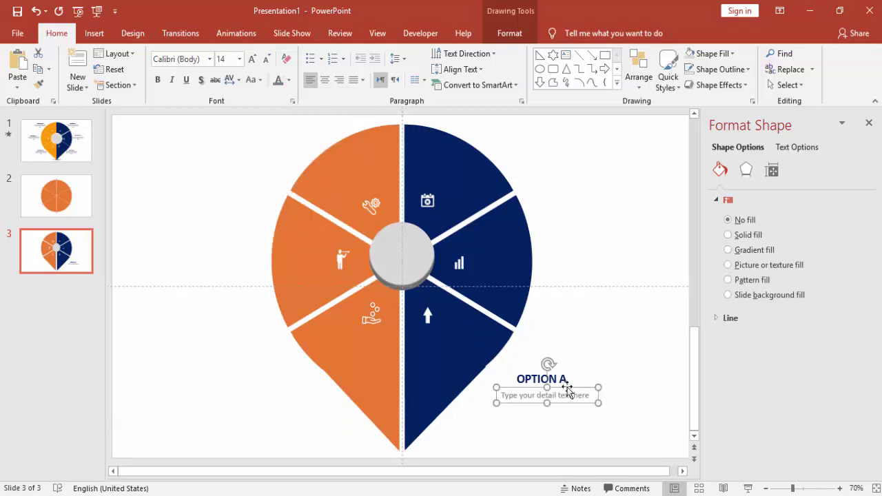
left_click_drag(568, 390, 565, 381)
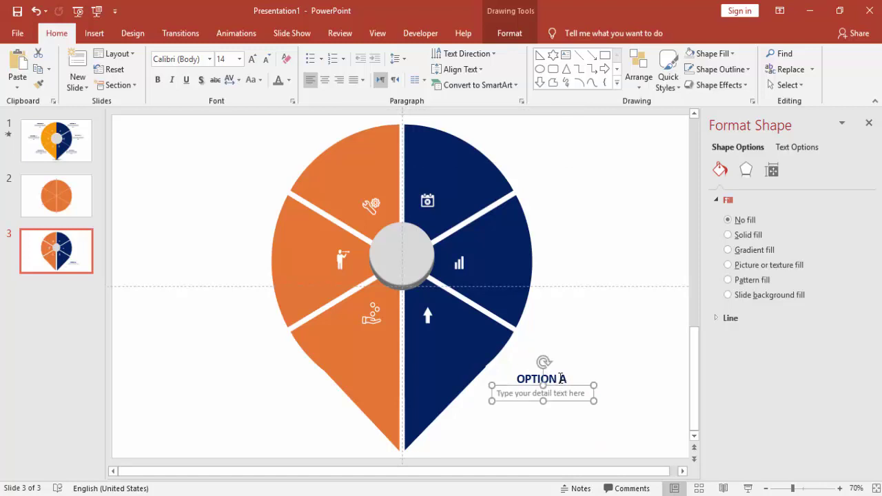
left_click(562, 378, "shift")
Step: Group OPTION A with its detail text and place two copies beside the upper navy segments
right_click(561, 376)
mouse_move(592, 223)
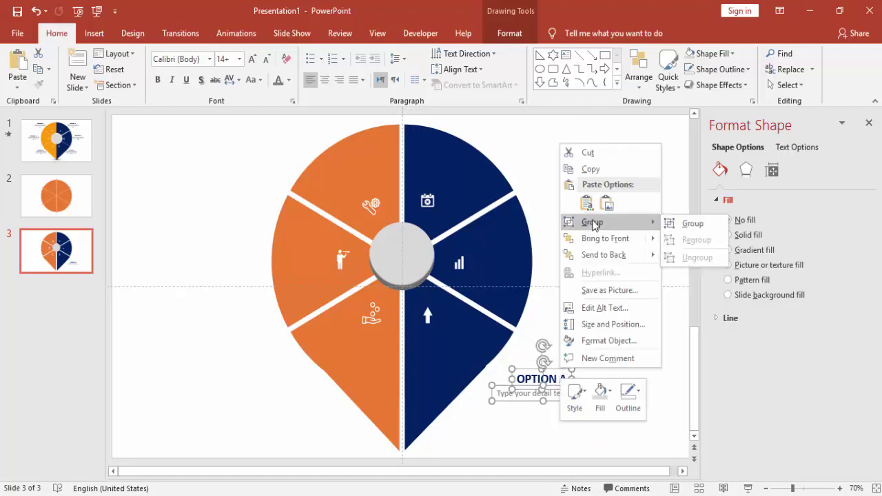
left_click(675, 223)
key("ctrl+d")
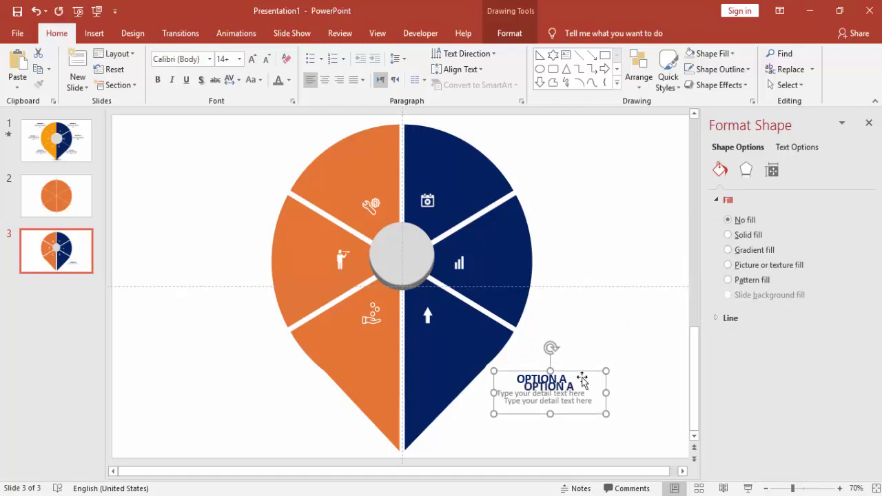
left_click_drag(583, 366, 614, 241)
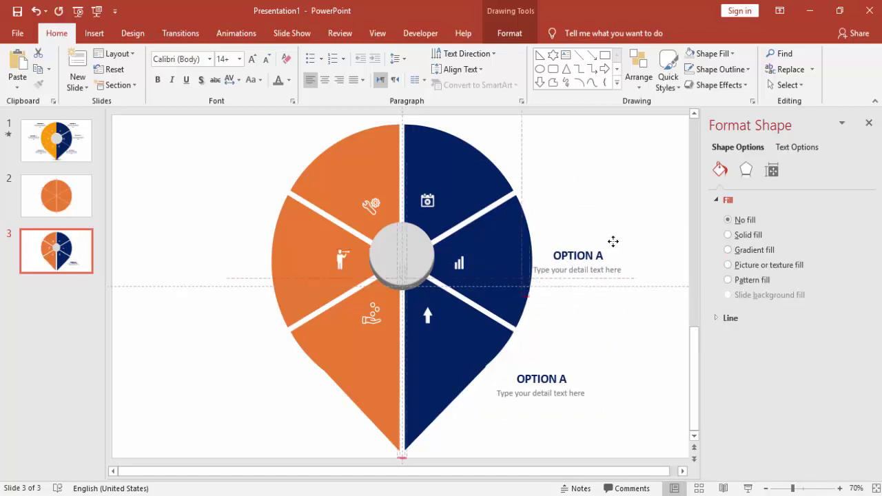
key("ctrl+d")
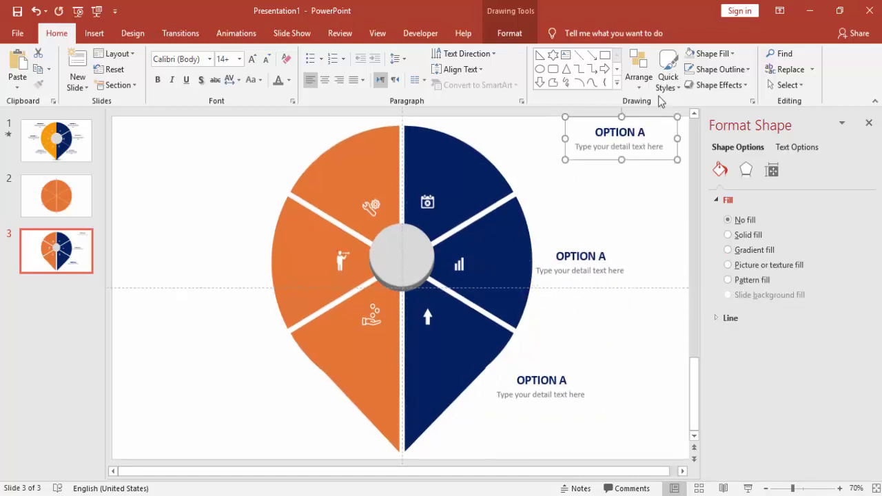
mouse_move(664, 162)
left_mouse_down()
mouse_move(594, 163)
mouse_move(574, 147)
left_mouse_up()
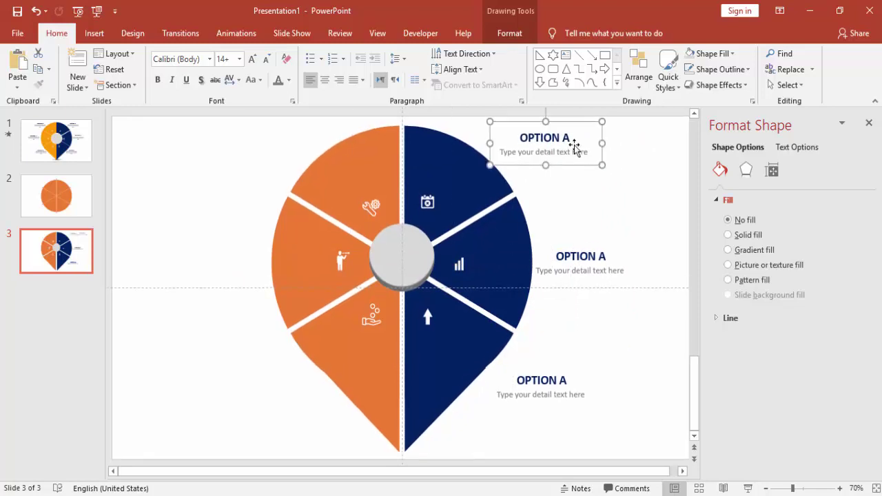
Step: Rename the copies to OPTION B and OPTION C
left_click(604, 258)
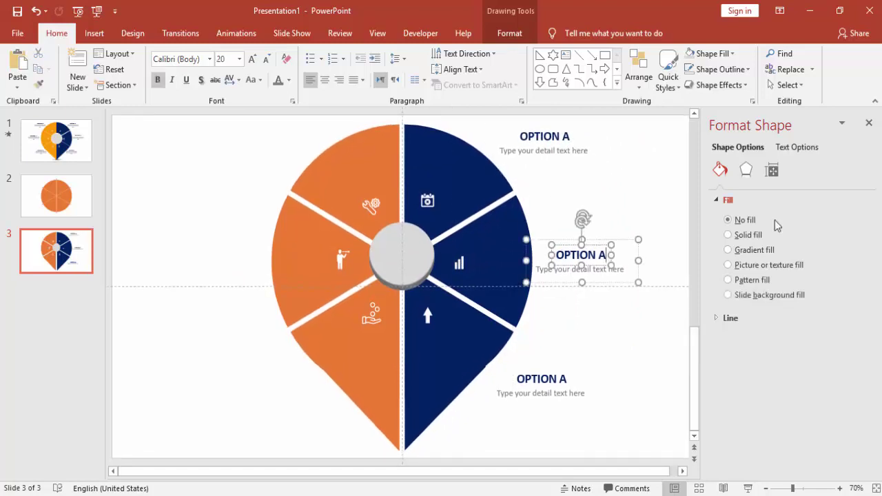
key("BackSpace")
type("B")
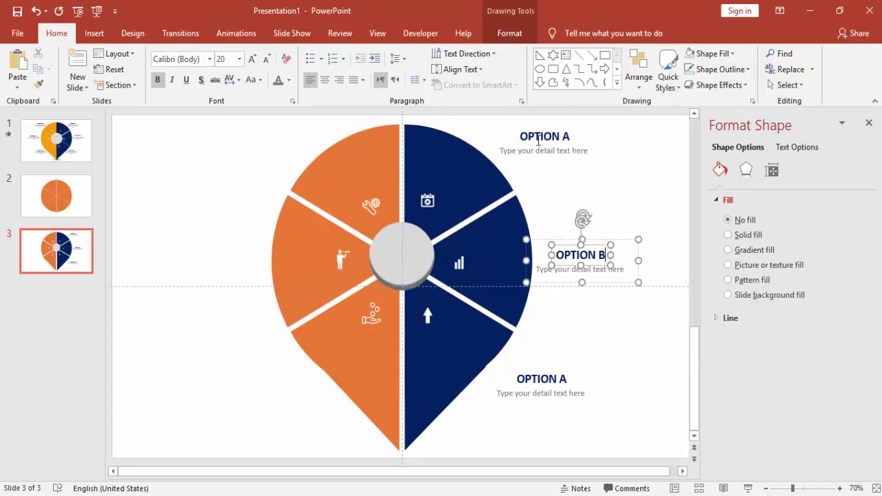
left_click(566, 141)
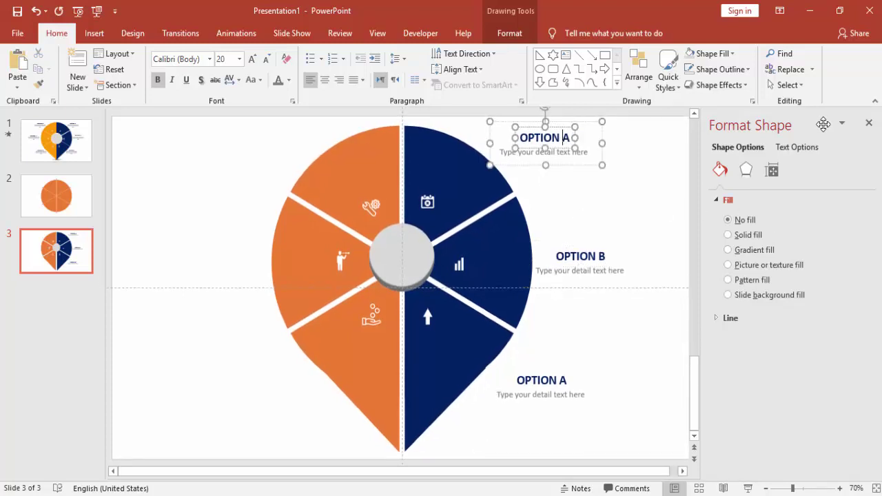
key("BackSpace")
type("C")
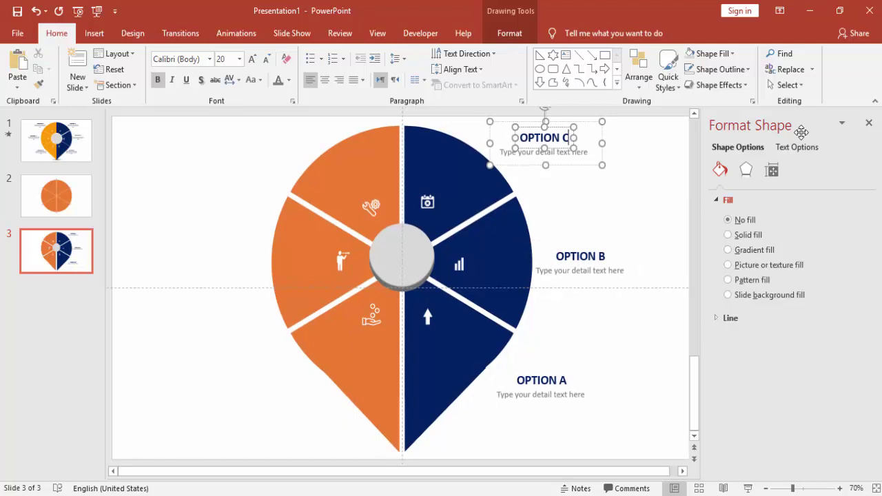
Step: Select all three option label groups
left_click(627, 233)
left_click(551, 373)
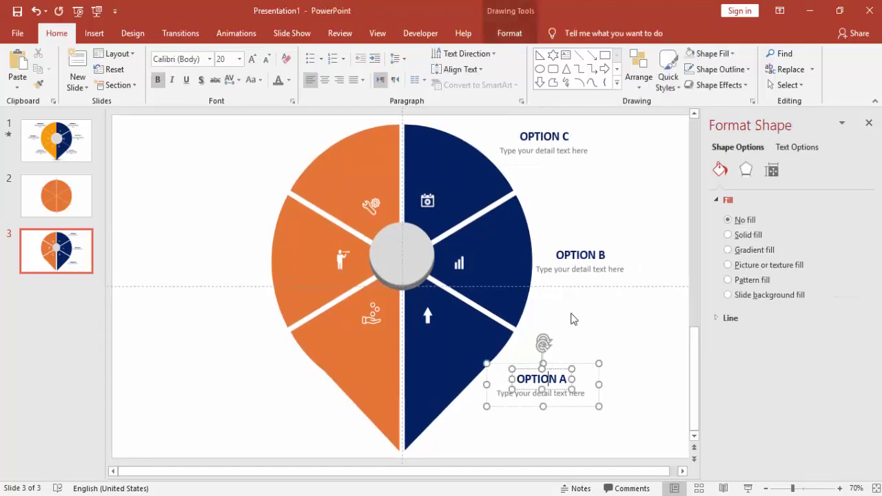
left_click(579, 267, "shift")
left_click(582, 151, "shift")
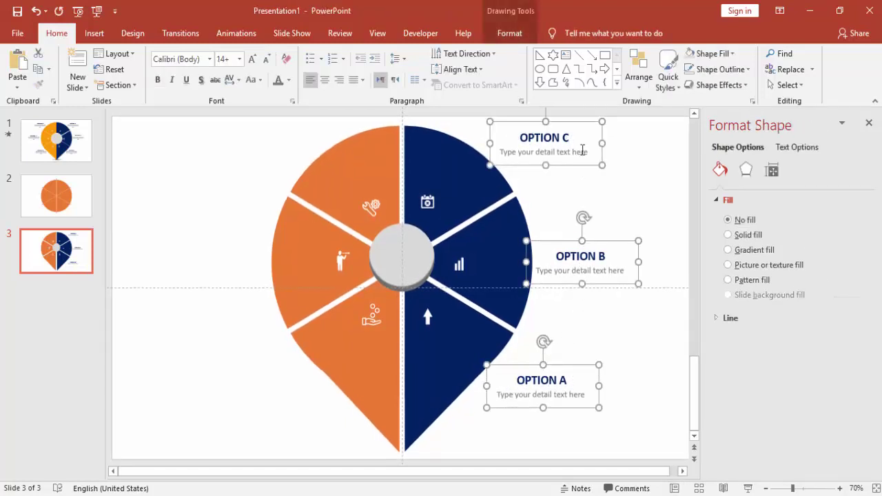
Step: Duplicate the three labels to the pin's orange side, positioning OPTION A by the lower orange segment
left_click_drag(588, 158, 593, 160)
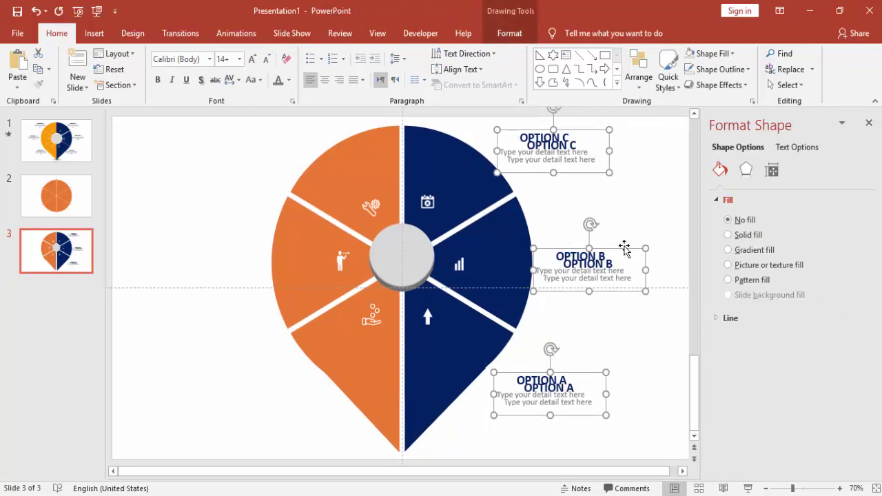
left_click_drag(625, 252, 262, 267, "ctrl")
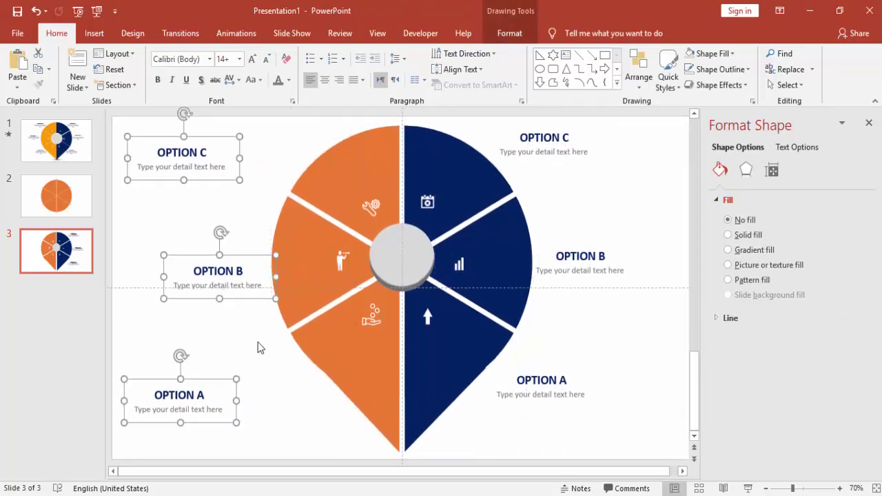
left_click(250, 392)
left_click_drag(203, 379, 306, 381)
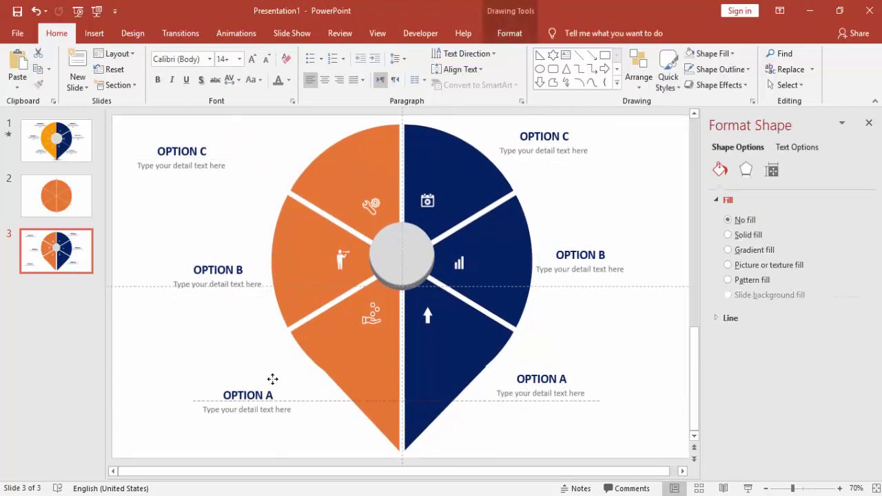
left_click_drag(306, 381, 303, 367)
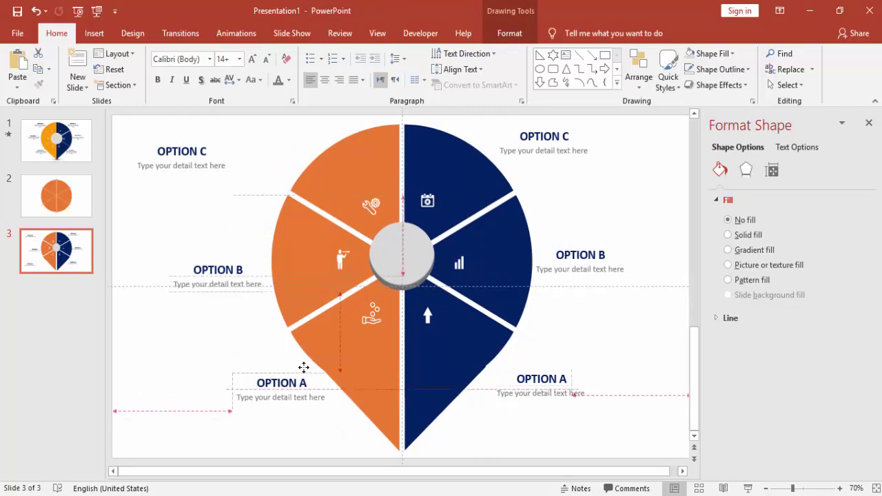
Step: Move the left OPTION B up and OPTION C above the top orange segment
left_click(230, 255)
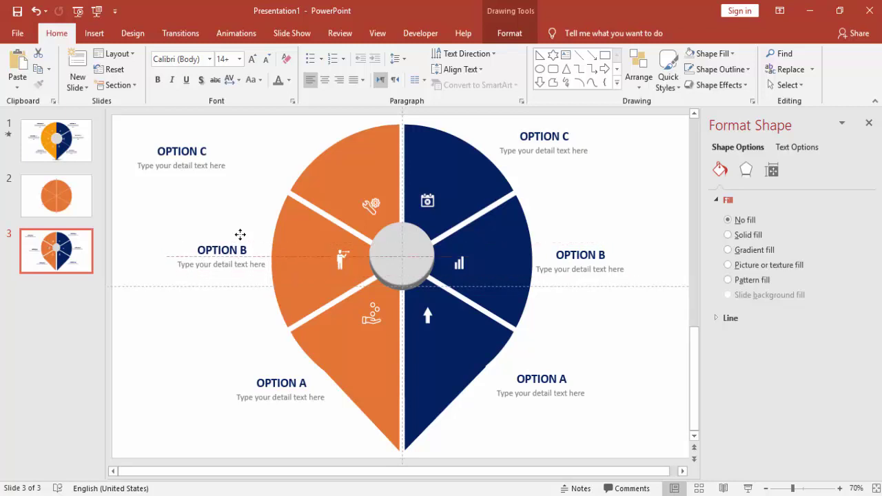
left_click_drag(237, 255, 239, 238)
left_click(206, 154)
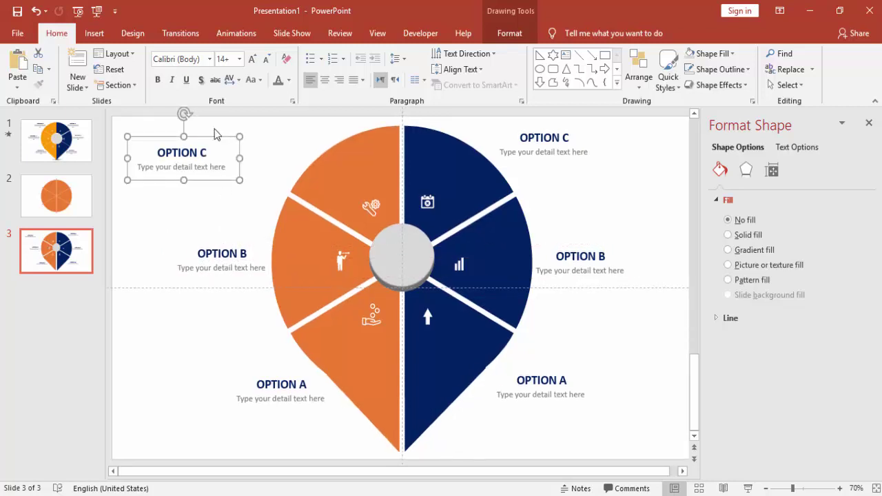
left_click_drag(215, 133, 293, 112)
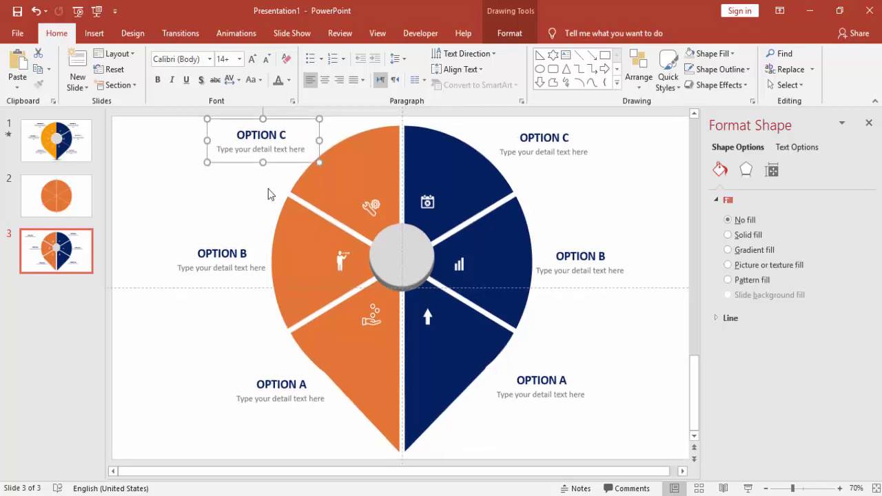
left_click(297, 390)
Step: Renumber the left labels to OPTION 1, OPTION 2 and OPTION 3
key("BackSpace")
type("1")
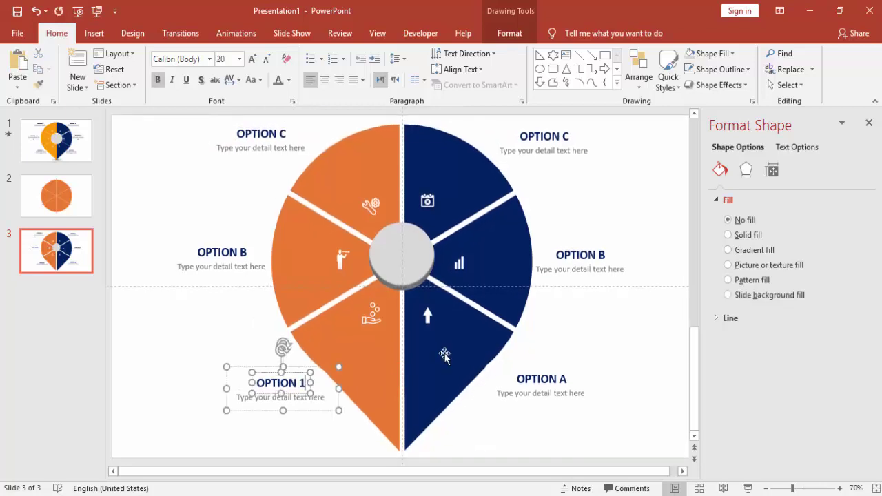
left_click(243, 253)
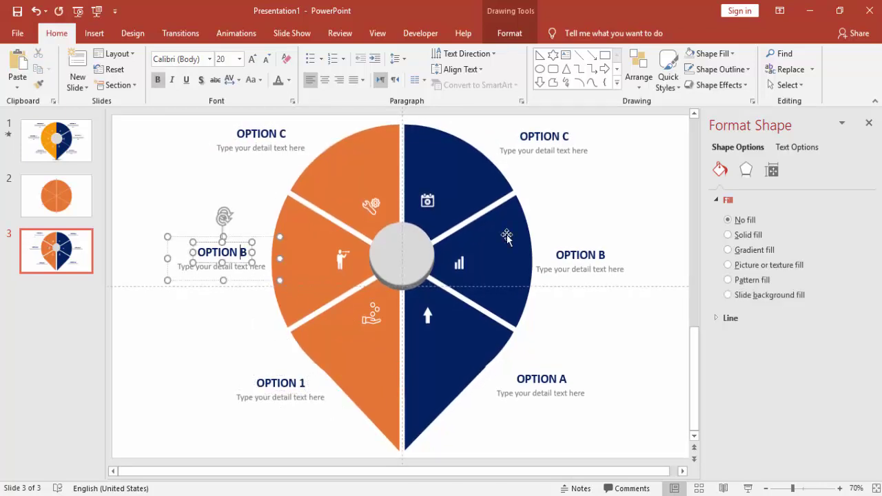
key("Delete")
type("2")
left_click(285, 129)
key("BackSpace")
type("3")
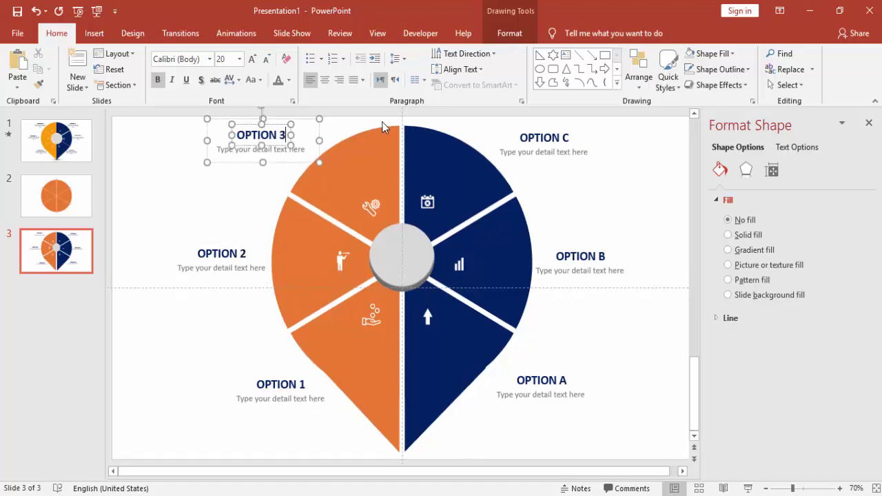
left_click(631, 182)
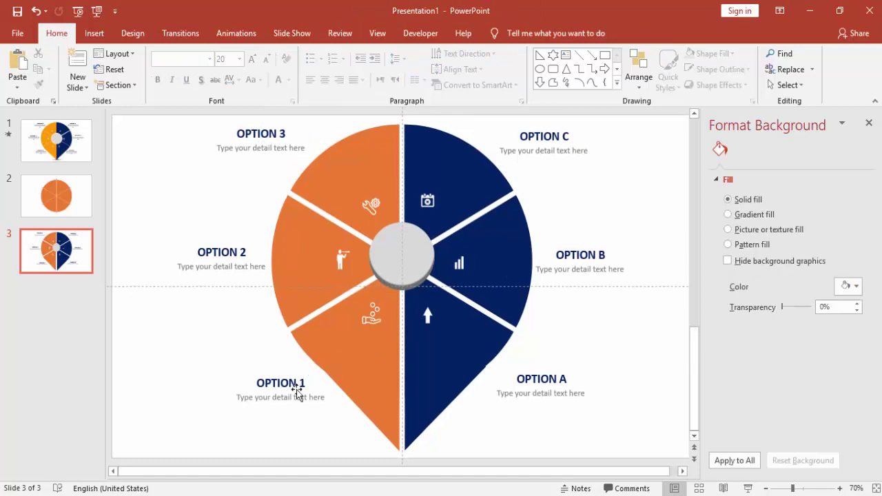
Step: Recolour the OPTION 1 and OPTION 2 text orange
left_click(260, 381)
left_click_drag(257, 383, 307, 382)
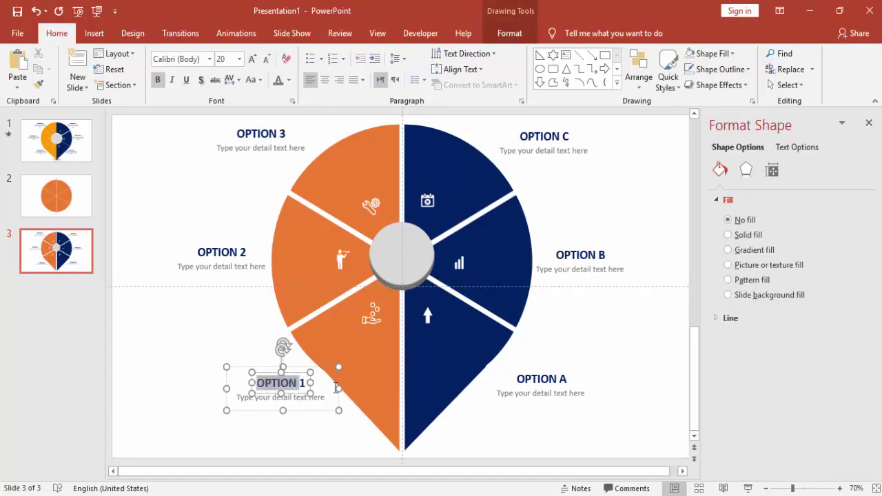
left_click(289, 81)
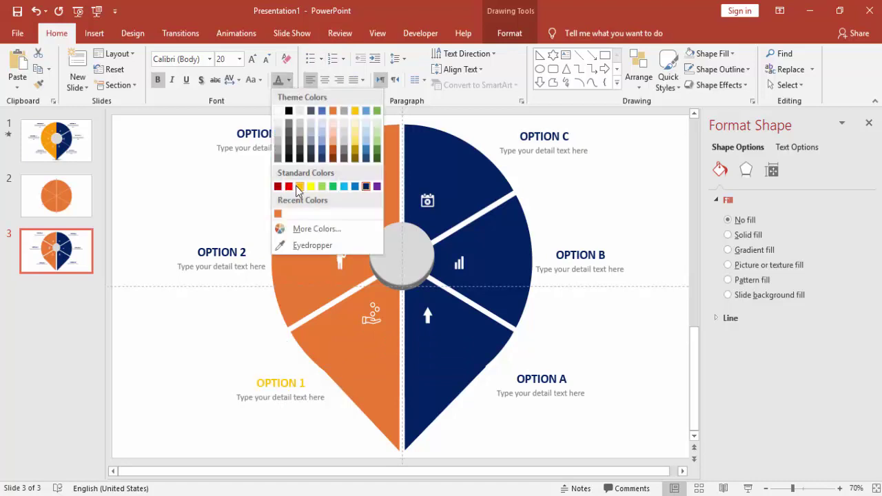
left_click(280, 215)
left_click(221, 253)
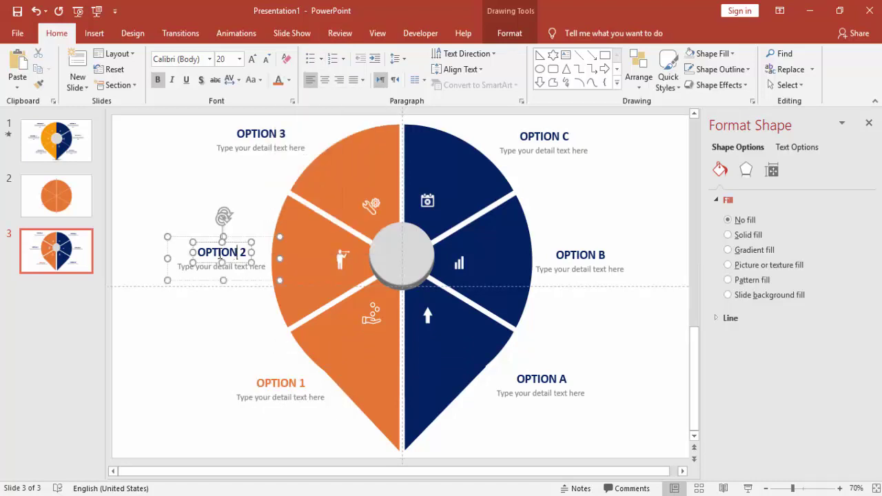
left_click_drag(205, 248, 255, 252)
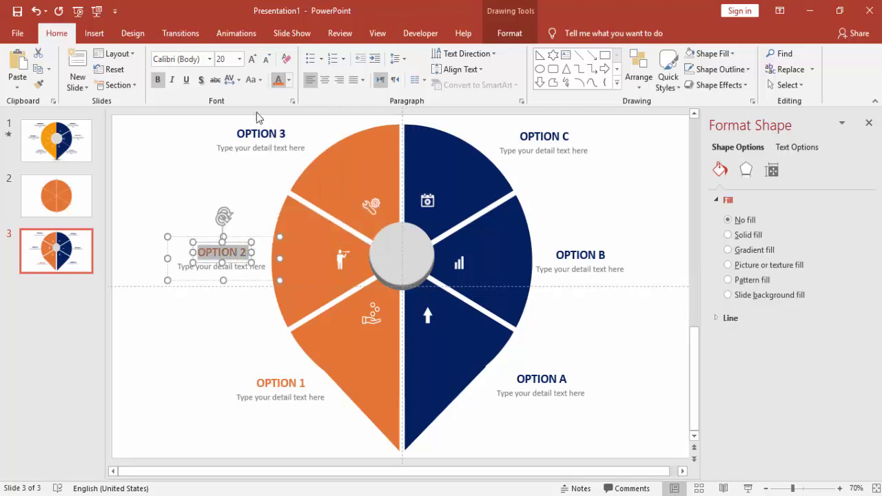
left_click(243, 132)
Step: Make the OPTION 3 text orange, then group the arrow icon, lower navy segment and OPTION A label
left_click_drag(262, 135, 288, 137)
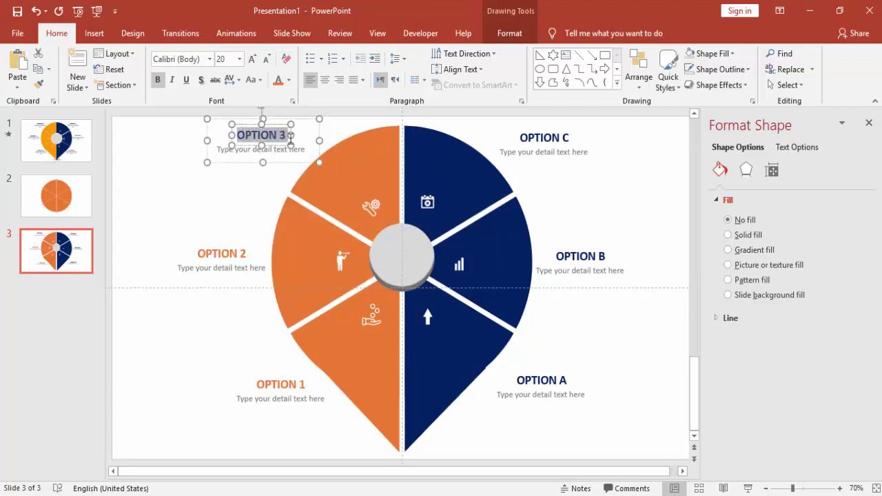
left_click(189, 173)
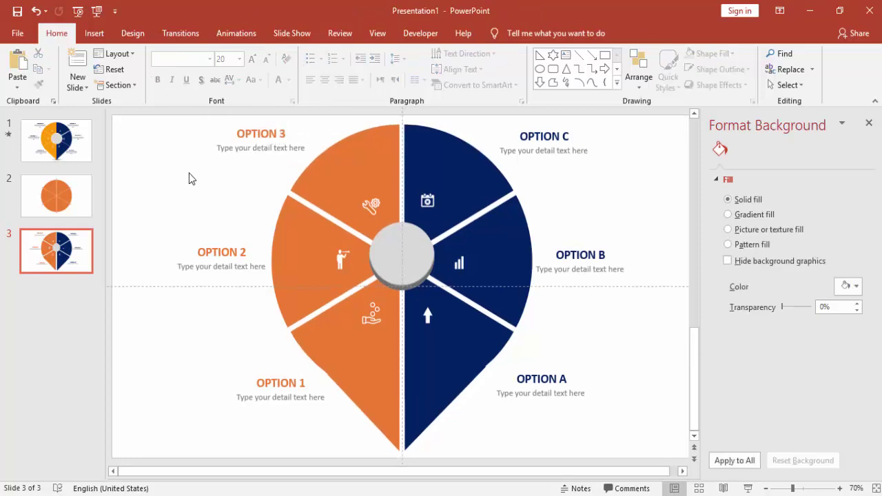
left_click(432, 318)
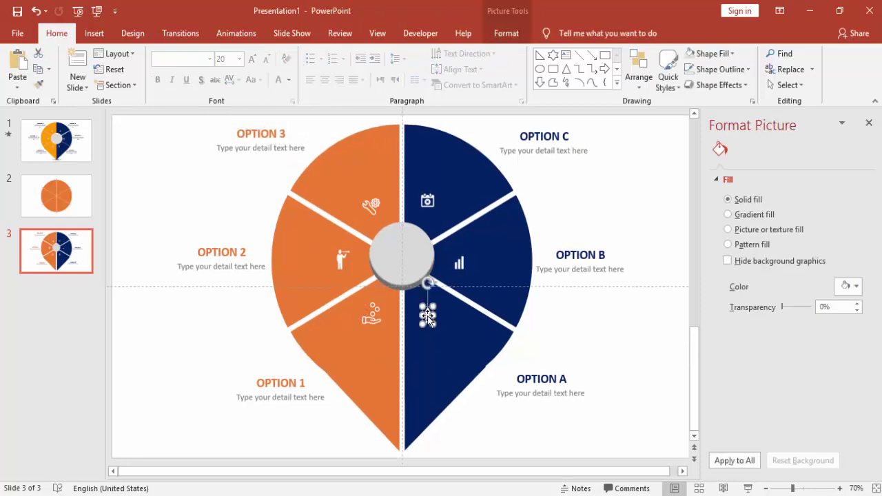
left_click(439, 368, "shift")
left_click(546, 378, "shift")
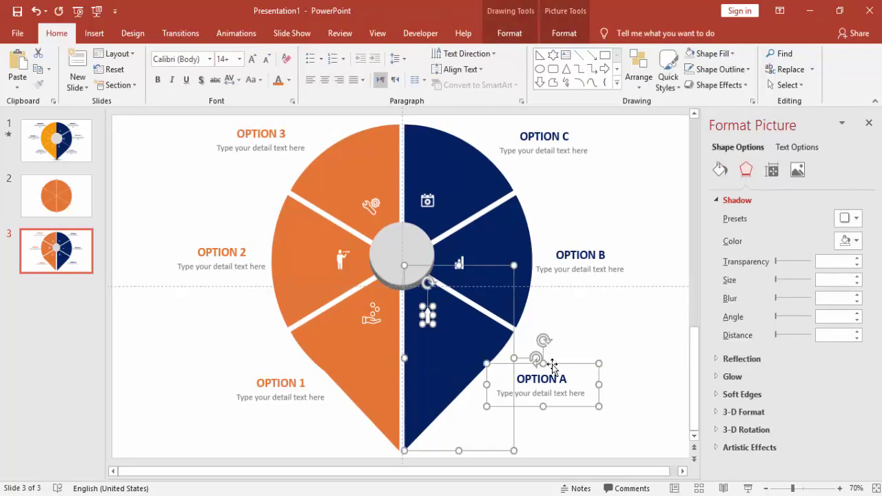
right_click(555, 369)
mouse_move(600, 219)
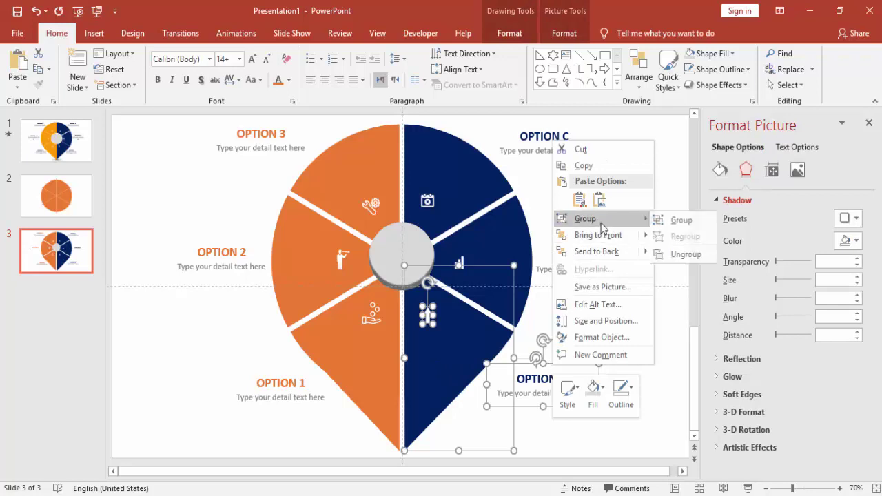
left_click(669, 219)
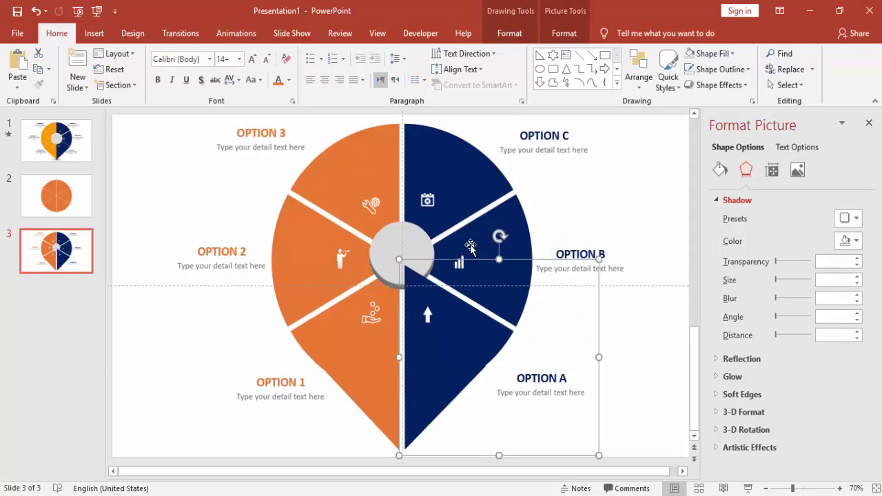
Step: Group each navy segment with its icon and label for OPTION B and OPTION C
left_click(459, 262)
left_click(459, 268)
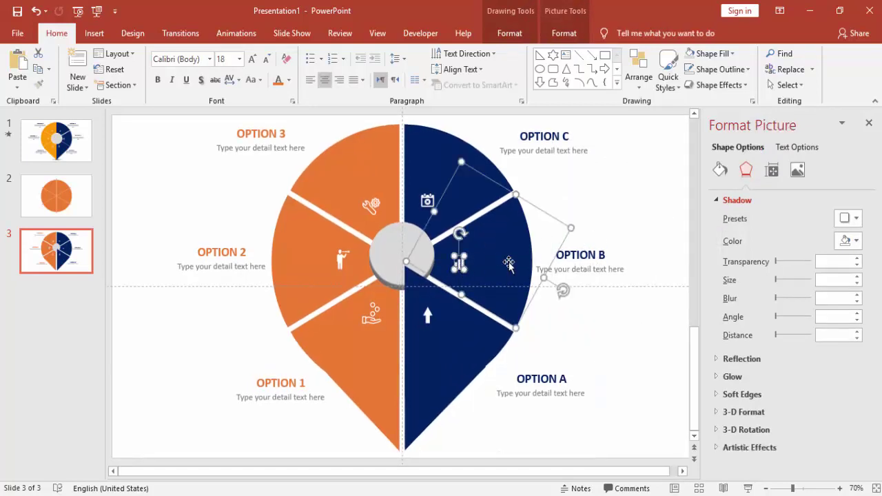
left_click(591, 241, "shift")
right_click(597, 239)
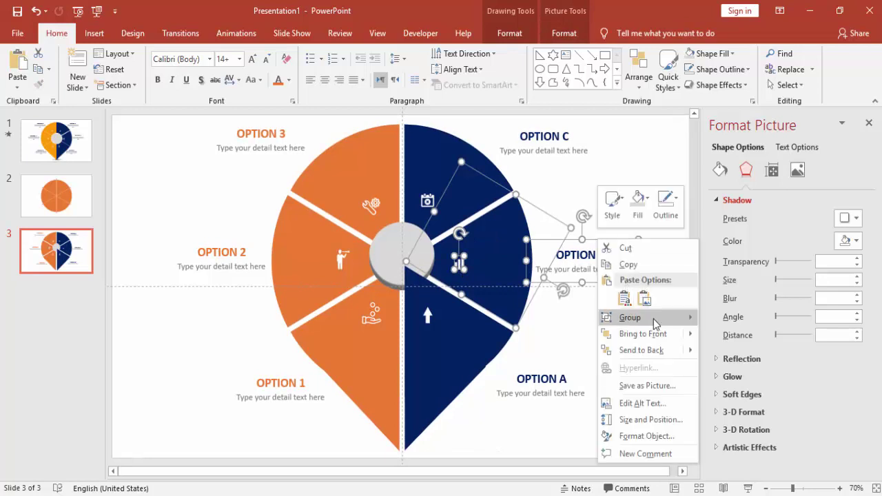
mouse_move(653, 318)
left_click(721, 319)
left_click(428, 200)
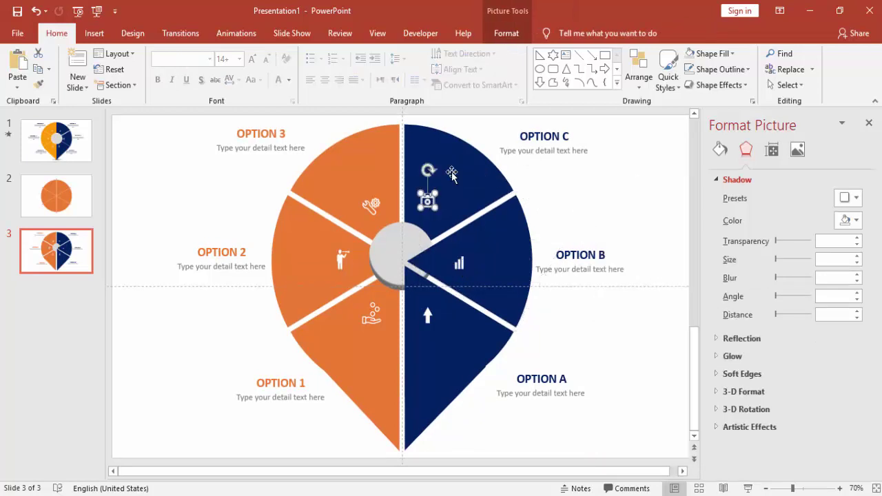
left_click(454, 178, "shift")
left_click(576, 134, "shift")
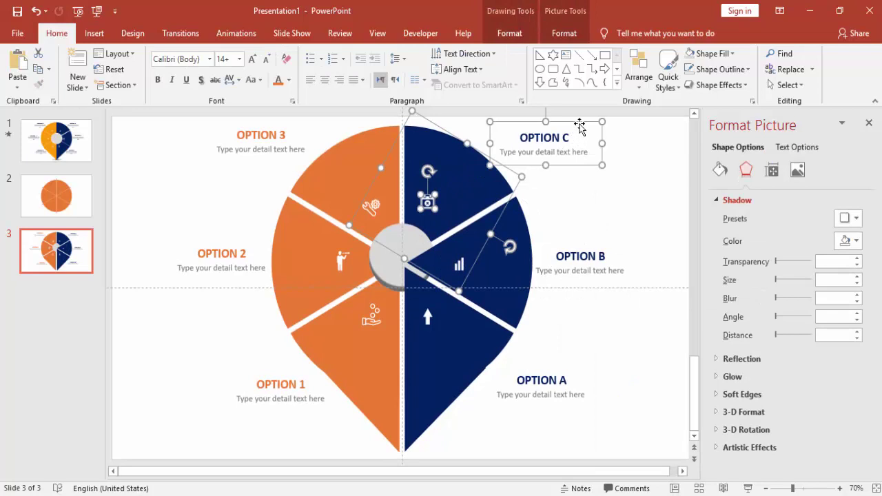
right_click(579, 122)
mouse_move(615, 200)
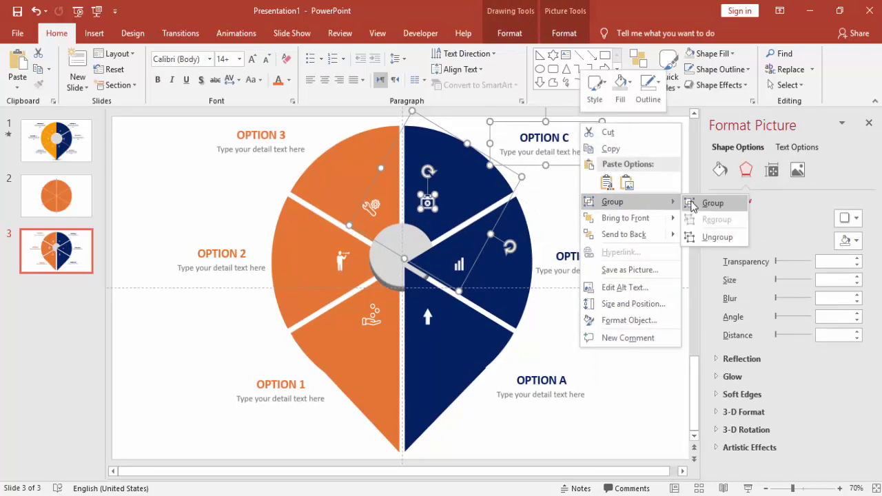
left_click(695, 201)
Step: Group the lower and middle orange segments with their icons and OPTION 1 and OPTION 2 labels
left_click(372, 314)
left_click(307, 358, "shift")
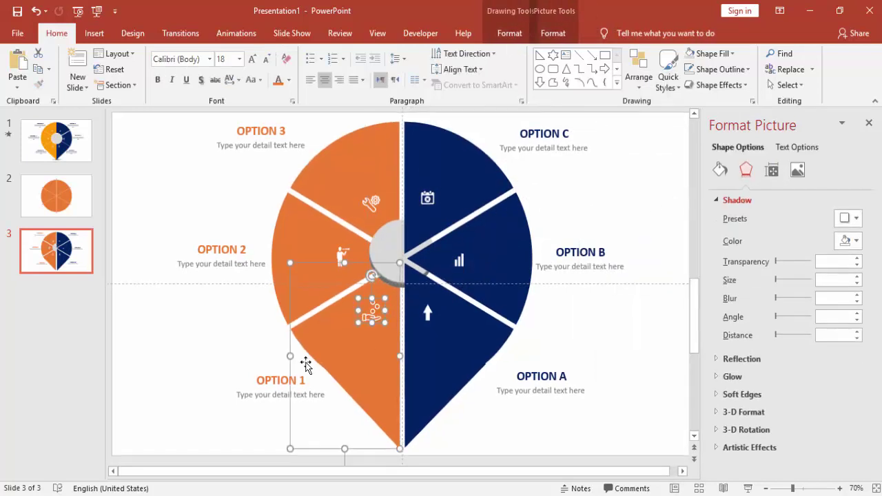
left_click(275, 376, "shift")
right_click(273, 368)
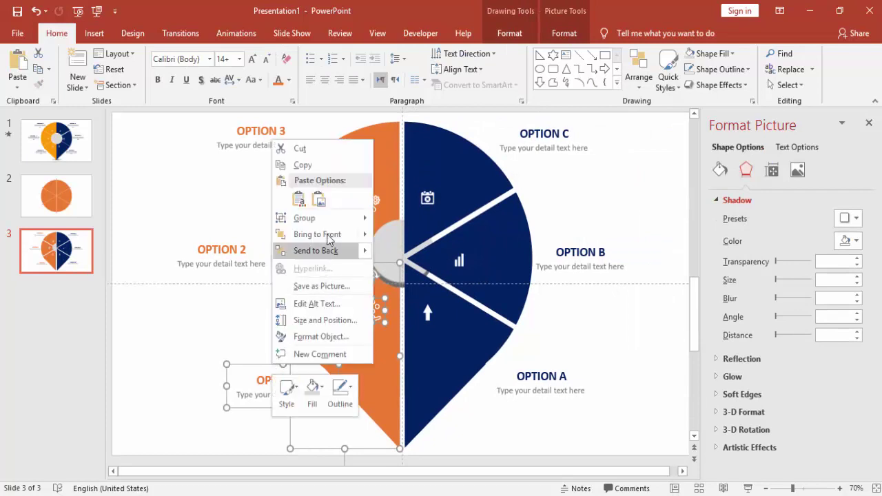
mouse_move(330, 219)
left_click(390, 221)
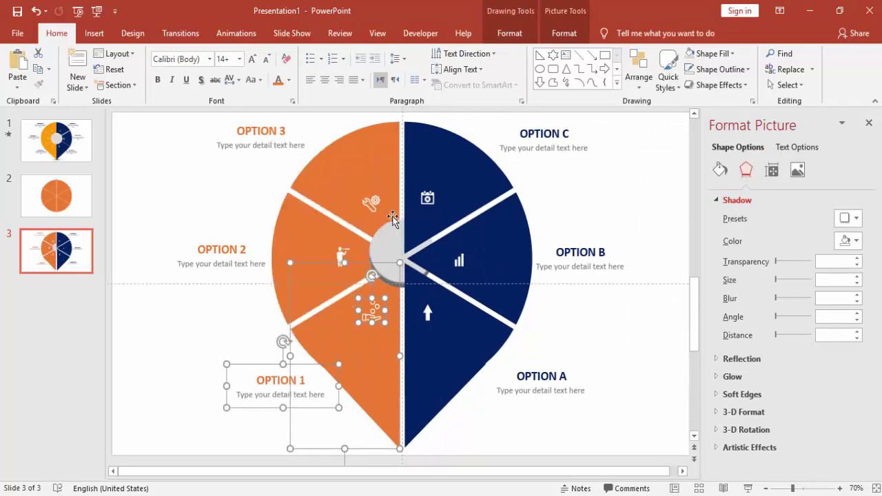
left_click(340, 255)
left_click(324, 242, "shift")
left_click(218, 237, "shift")
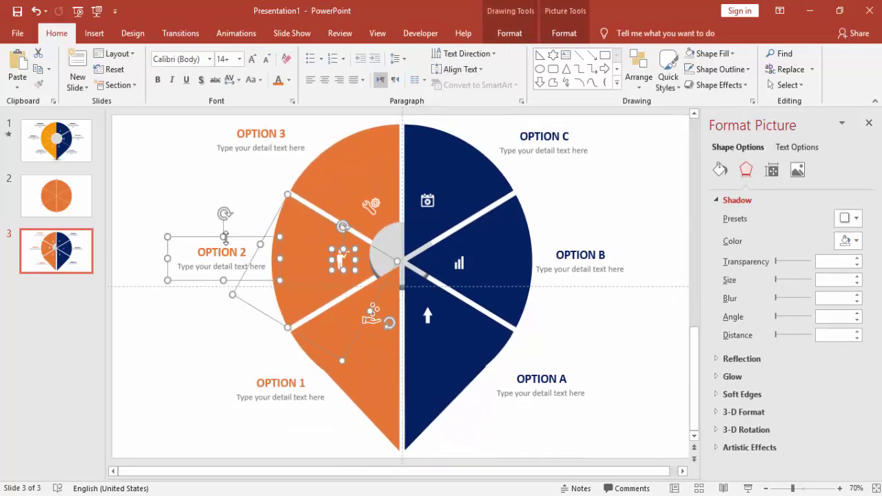
right_click(228, 236)
mouse_move(262, 315)
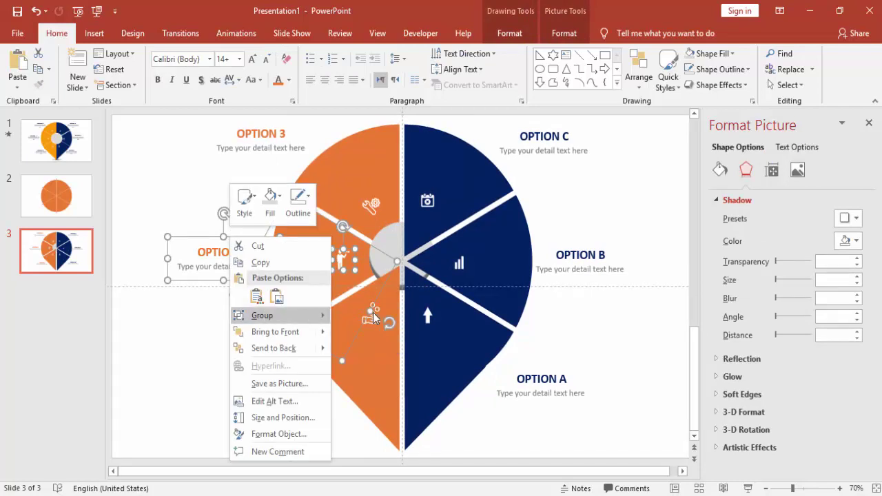
left_click(373, 315)
Step: Group the gear icon, top orange segment and OPTION 3 label
left_click(361, 210)
left_click(355, 178, "shift")
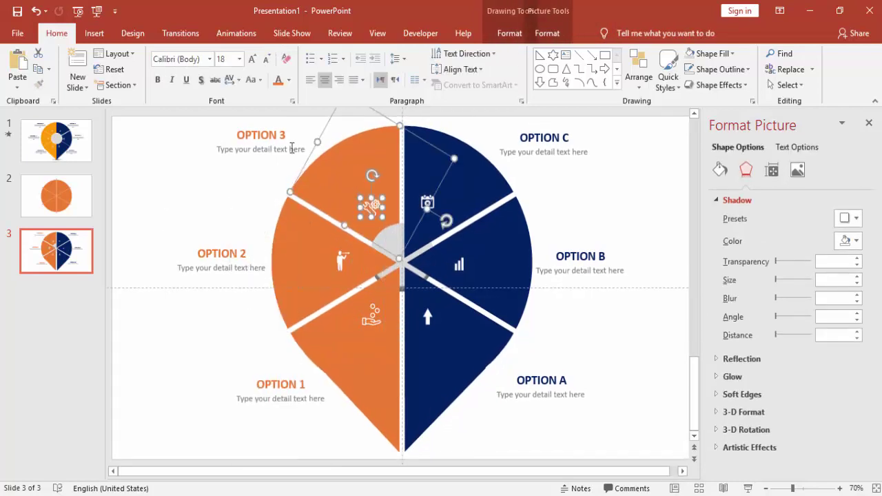
left_click(240, 133, "shift")
right_click(271, 163)
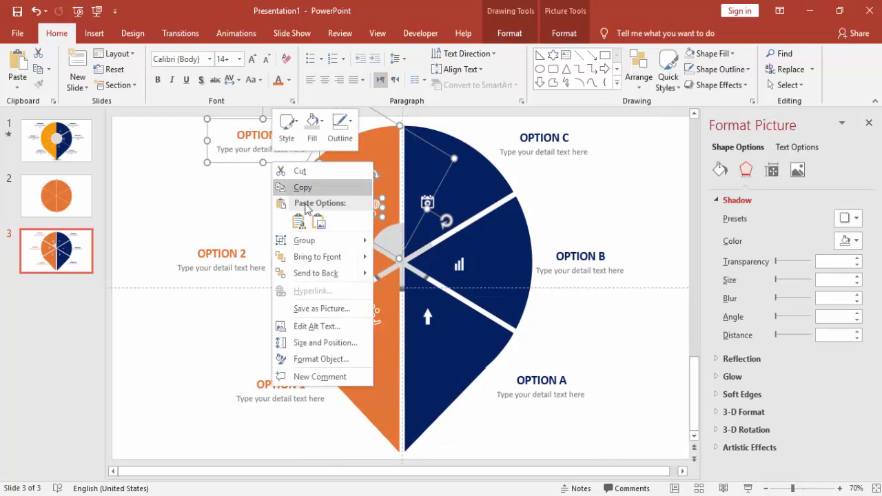
mouse_move(324, 241)
left_click(389, 247)
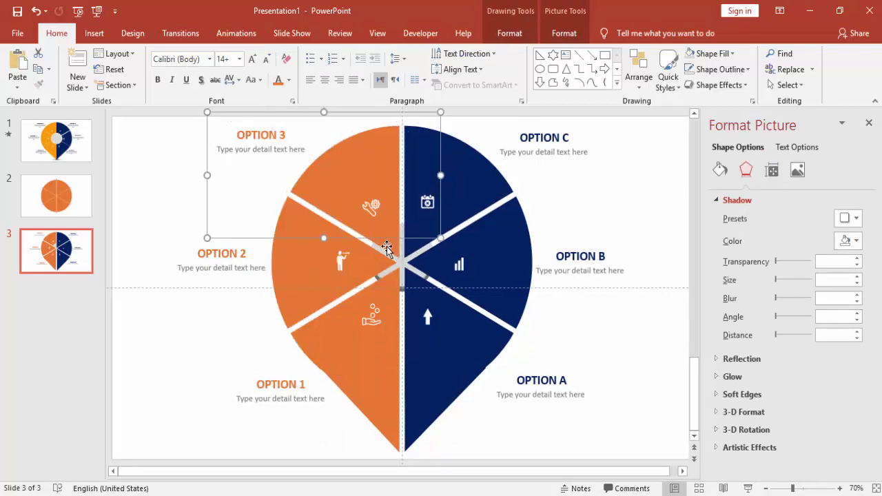
Step: Bring the grey centre circle to the front, then select the OPTION A group
left_click(632, 218)
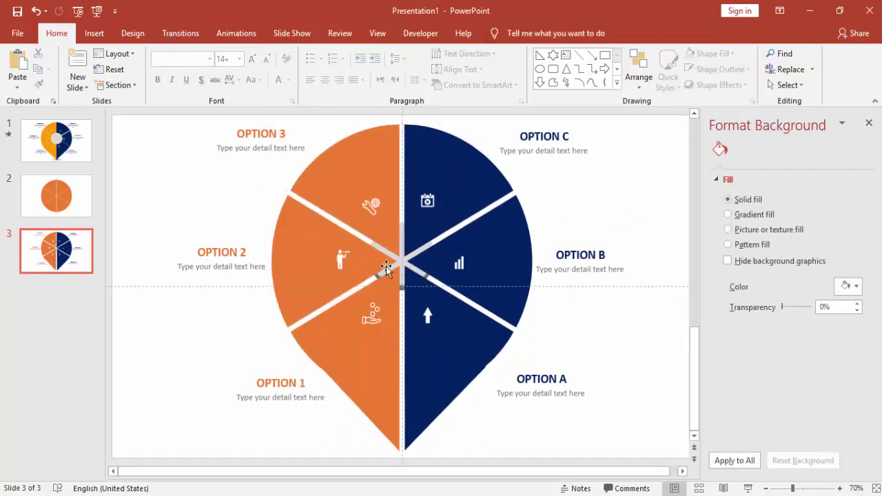
left_click(403, 263)
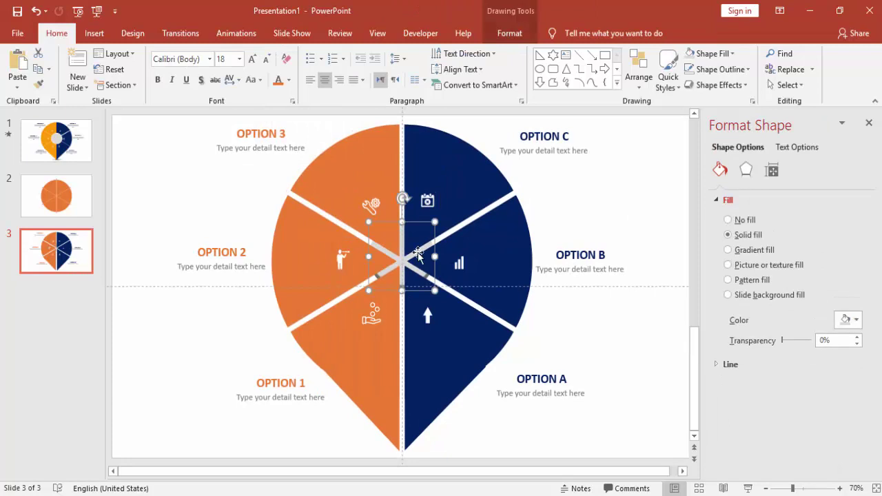
left_click(510, 33)
left_click(648, 54)
left_click(640, 86)
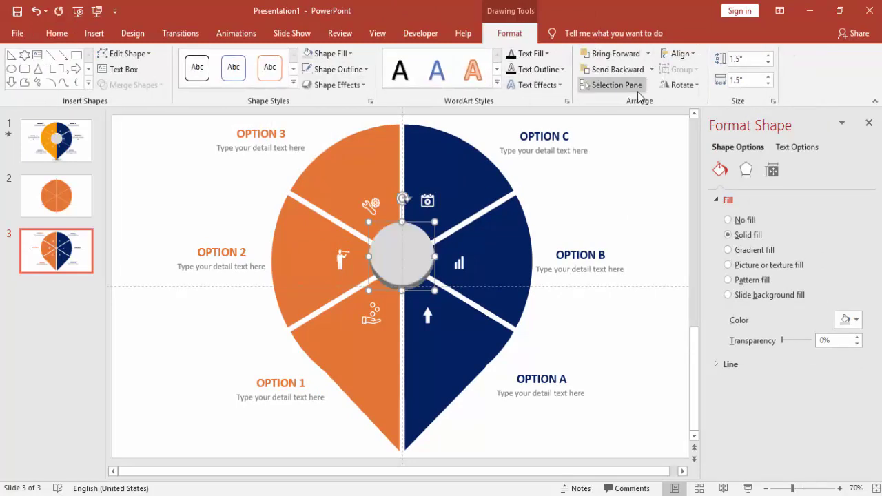
left_click(635, 164)
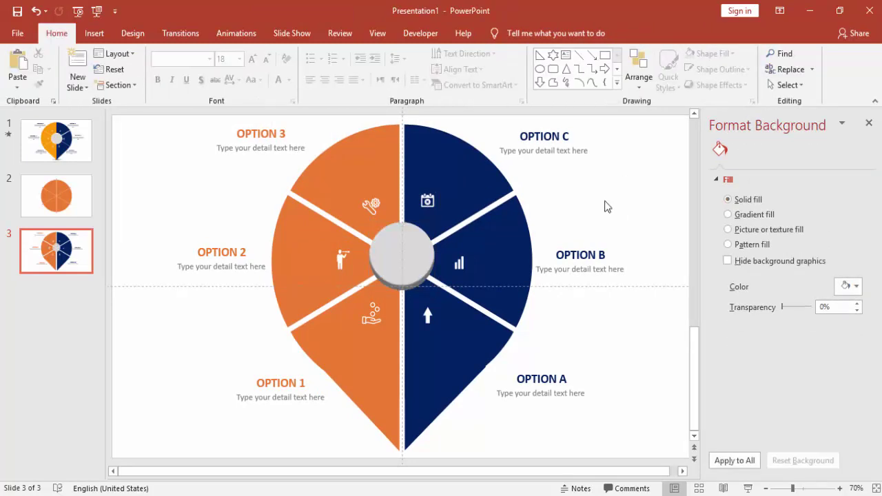
double_click(468, 329)
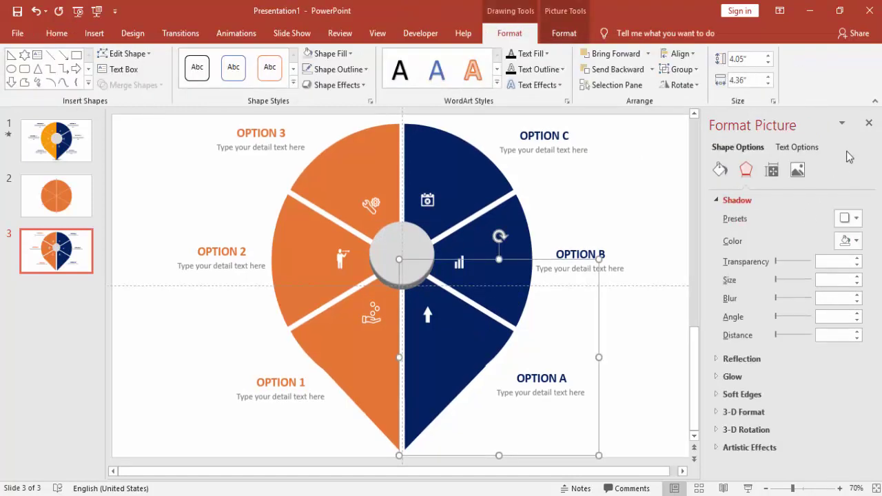
Step: Give the OPTION A group a Wipe entrance from the top
left_click(868, 123)
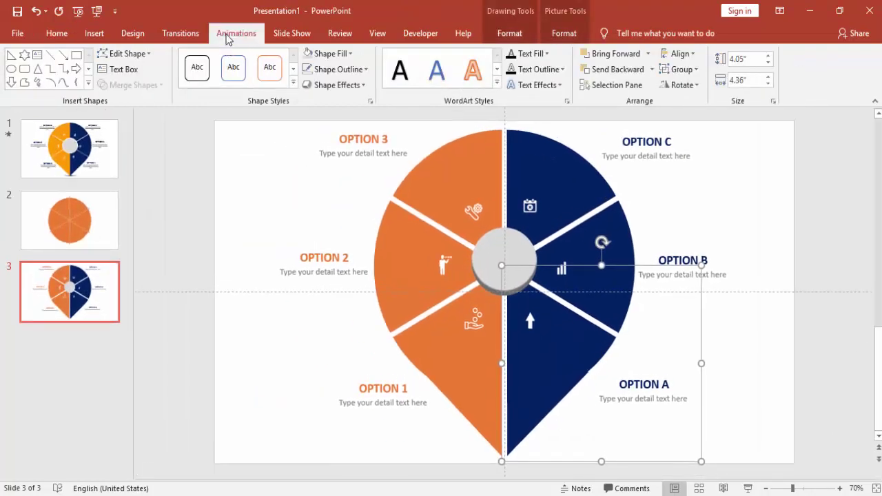
left_click(235, 33)
left_click(370, 82)
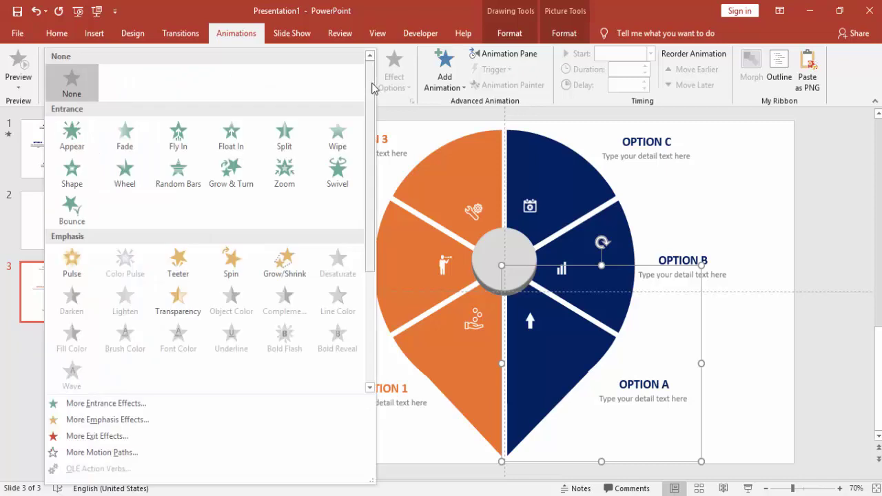
left_click(338, 153)
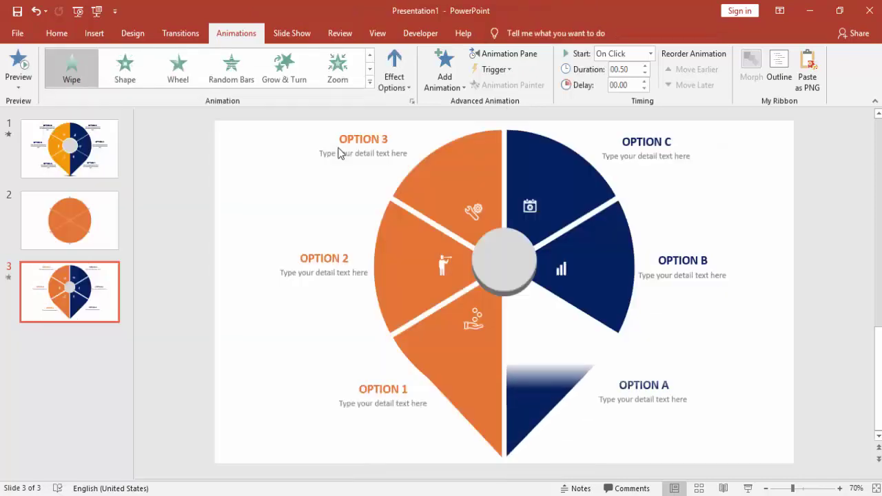
left_click(393, 88)
left_click(418, 212)
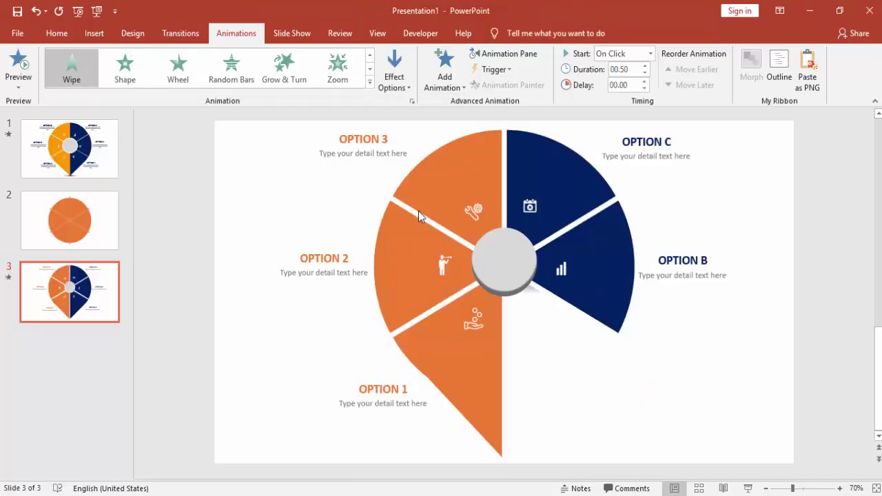
Step: Show the Animation Pane and give the OPTION B group a Wipe entrance from the left
left_click_drag(525, 272, 581, 272)
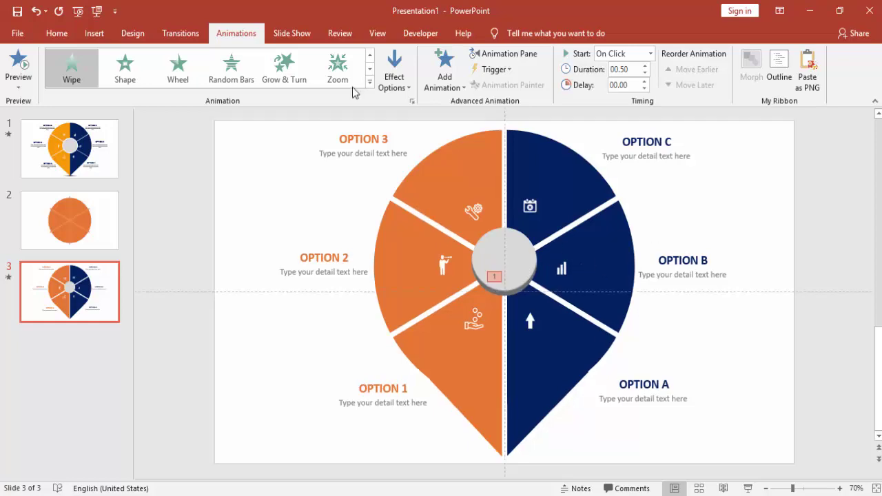
left_click(514, 55)
left_click(510, 251)
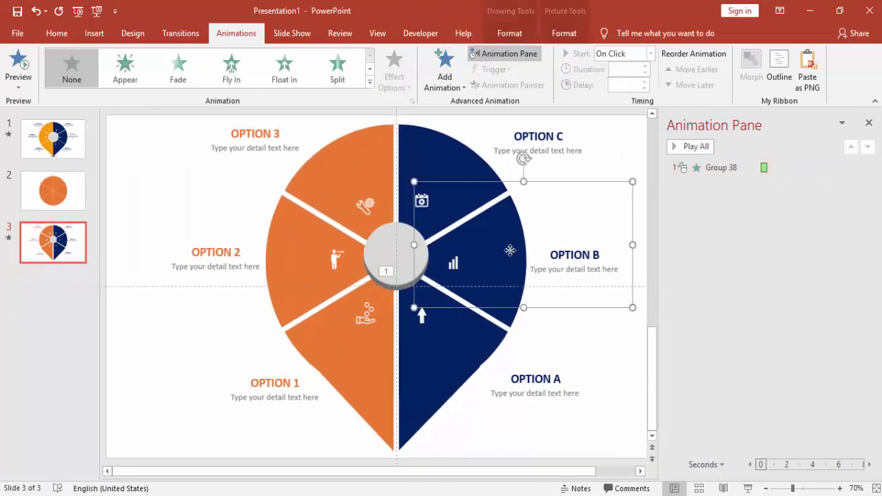
left_click(369, 81)
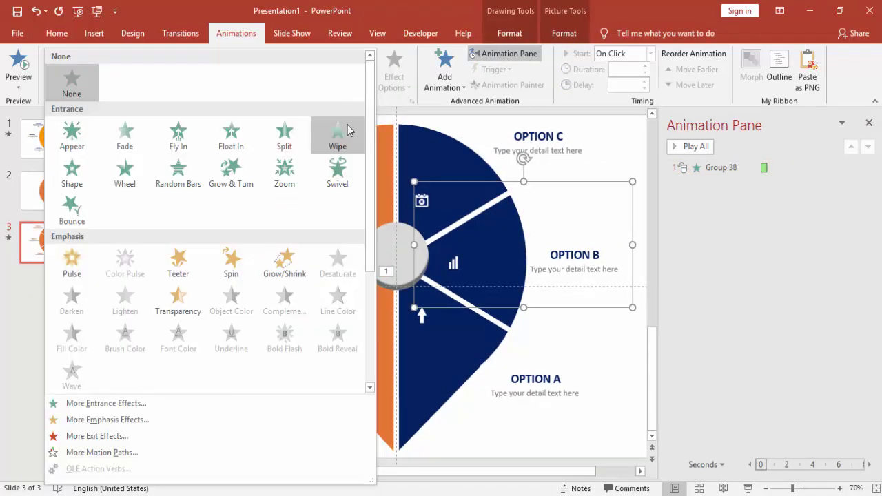
left_click(339, 138)
left_click(394, 76)
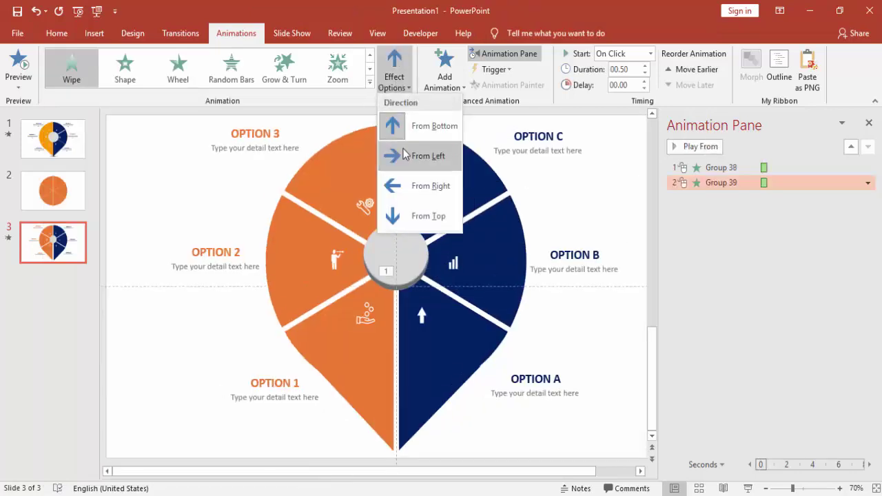
left_click(405, 152)
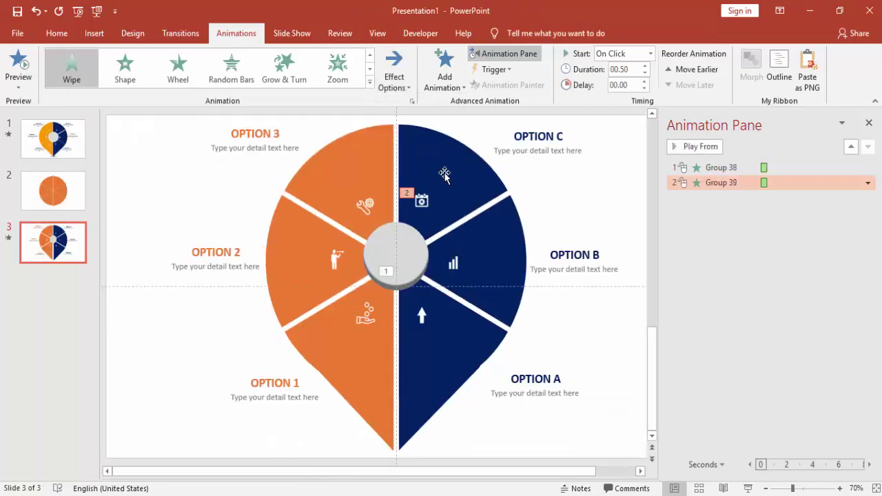
Step: Add a Wipe entrance to OPTION C, and a Wipe from the top to OPTION 1
left_click(443, 173)
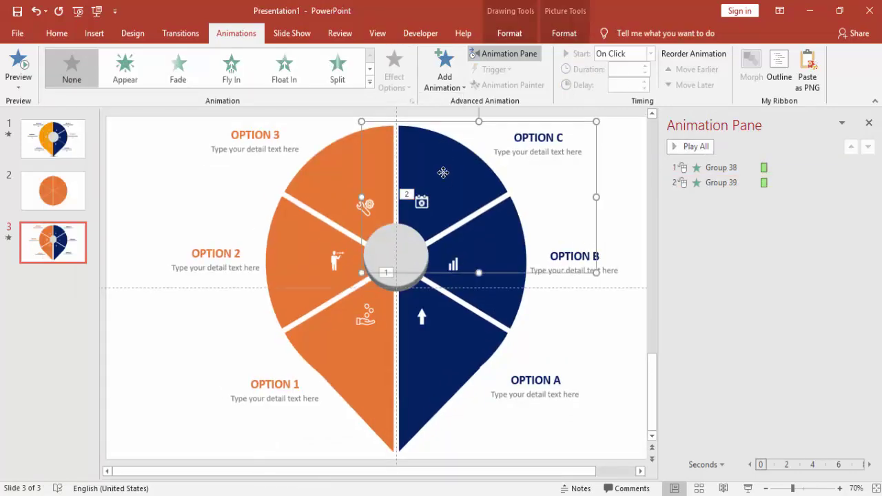
left_click(370, 82)
left_click(337, 142)
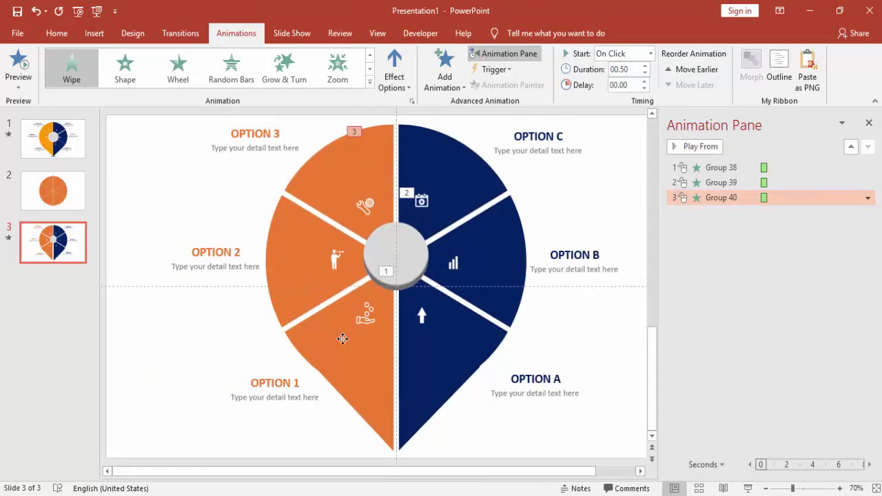
left_click(342, 339)
left_click(370, 82)
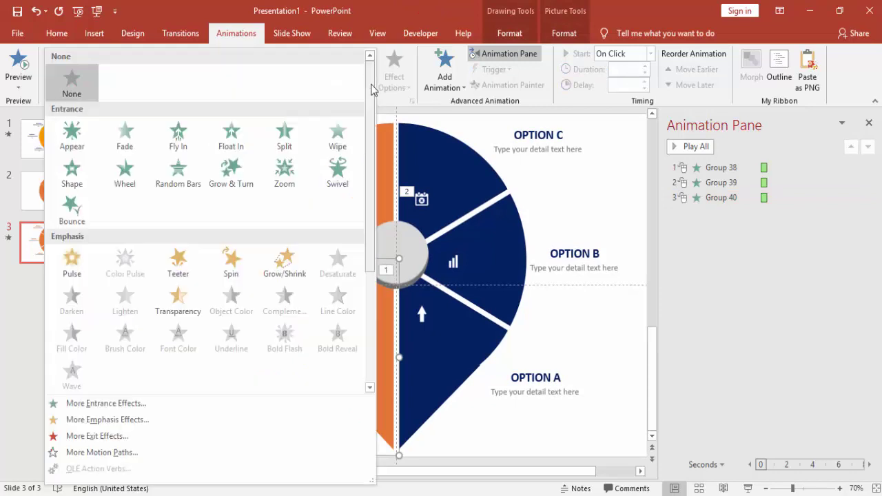
left_click(342, 138)
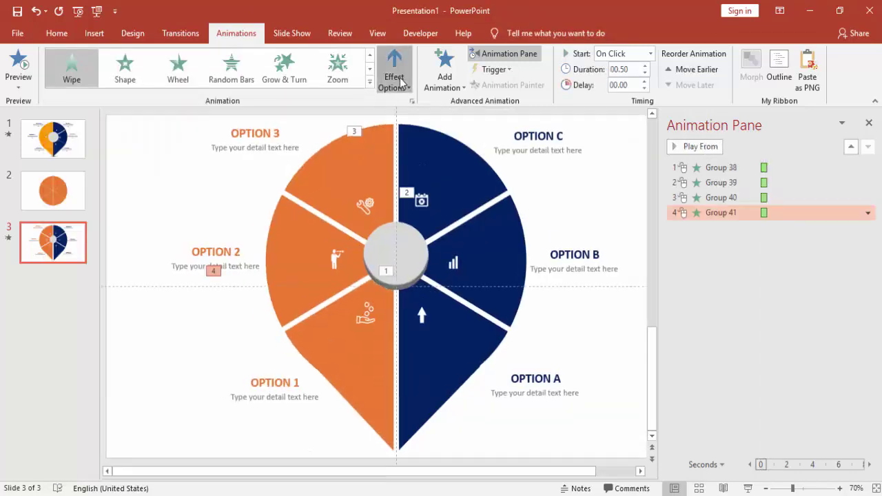
left_click(394, 77)
left_click(426, 212)
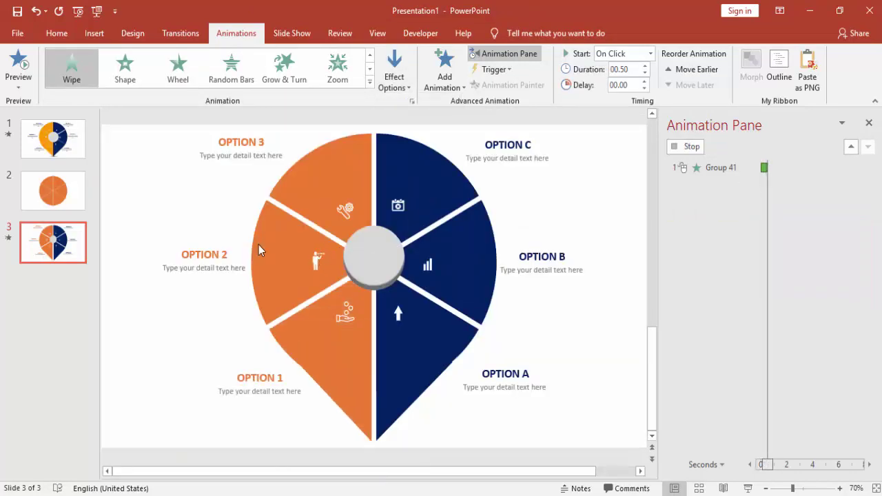
Step: Add a Wipe from the right to OPTION 2, and a Wipe entrance to OPTION 3
left_click(277, 236)
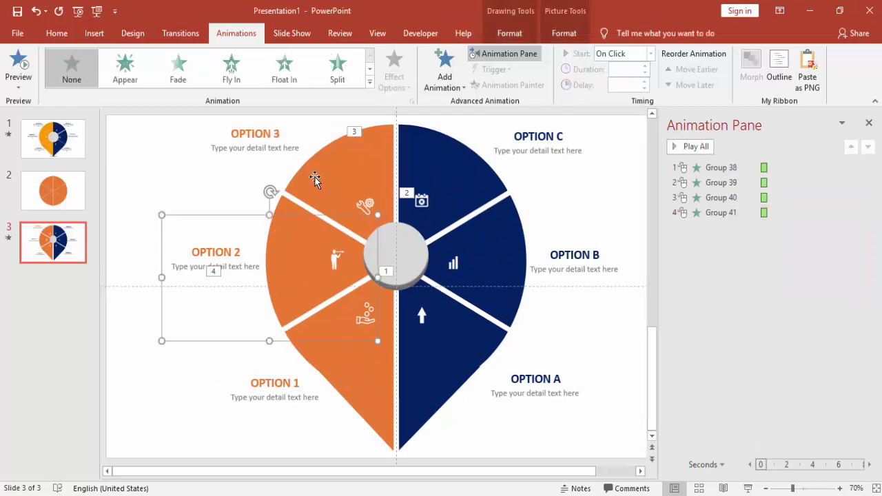
left_click(372, 84)
left_click(338, 138)
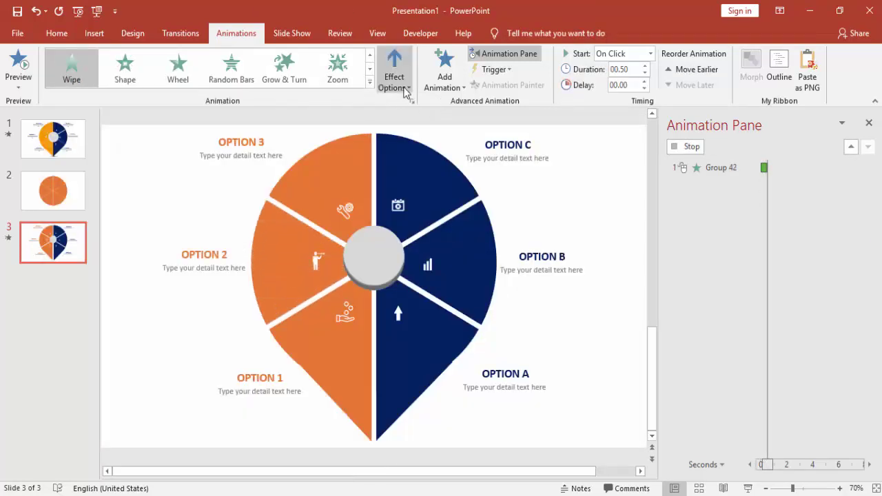
left_click(405, 93)
left_click(428, 156)
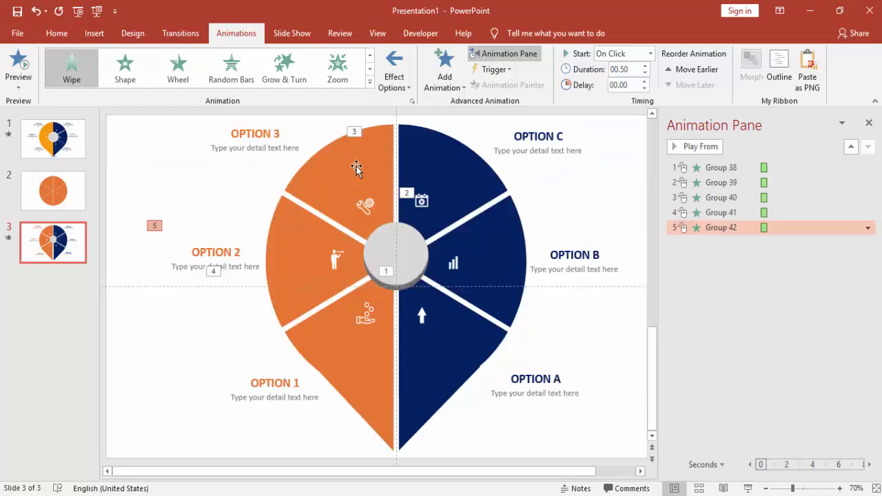
left_click(356, 166)
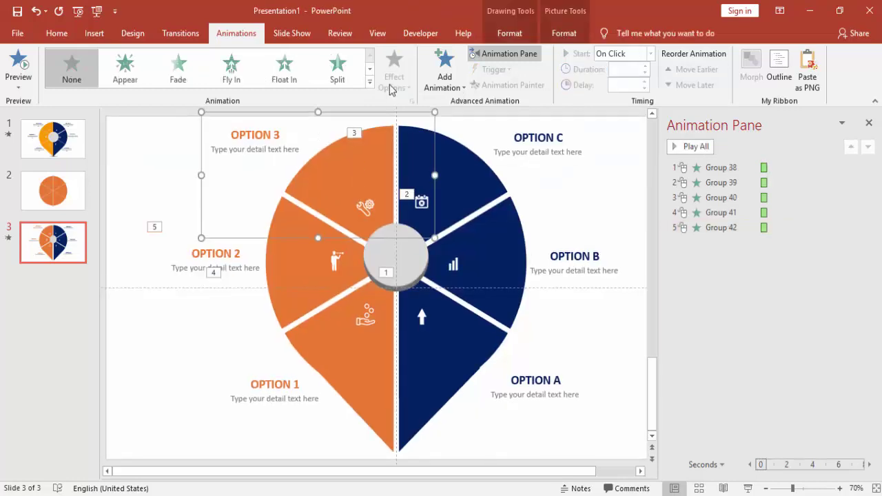
left_click(370, 81)
left_click(335, 141)
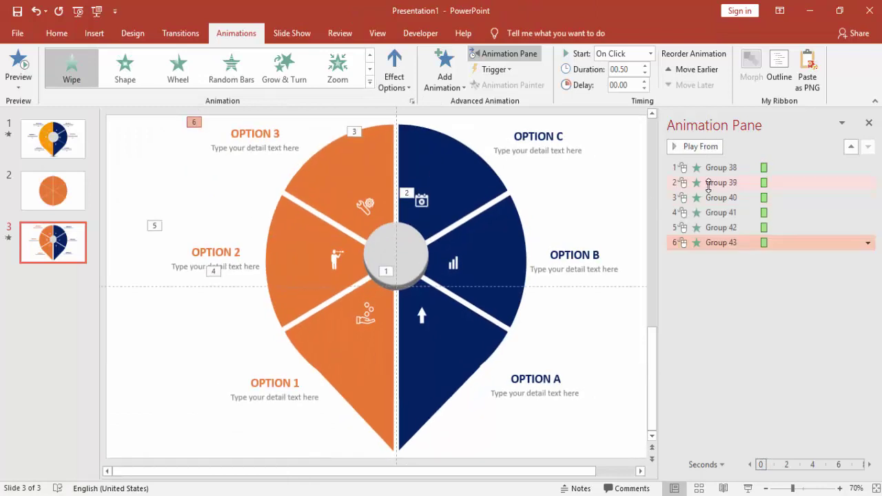
Step: Set the Group 39–43 animations to start After Previous
left_click(710, 182)
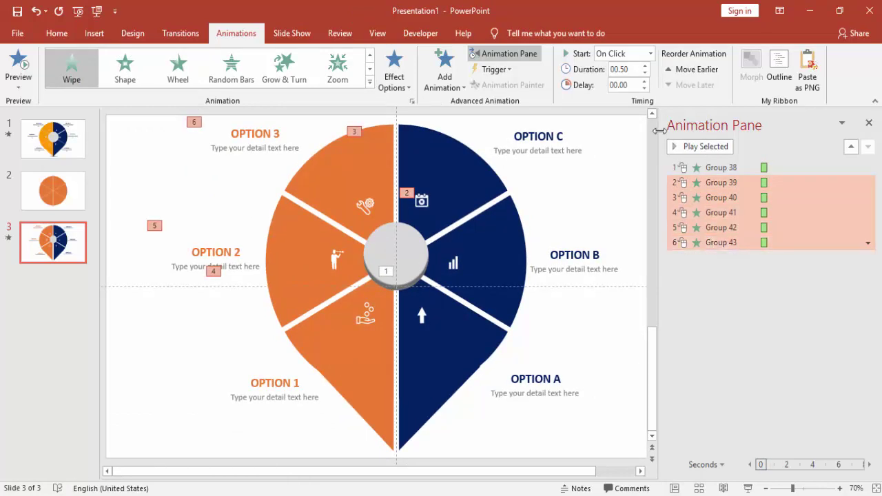
left_click(650, 53)
left_click(636, 96)
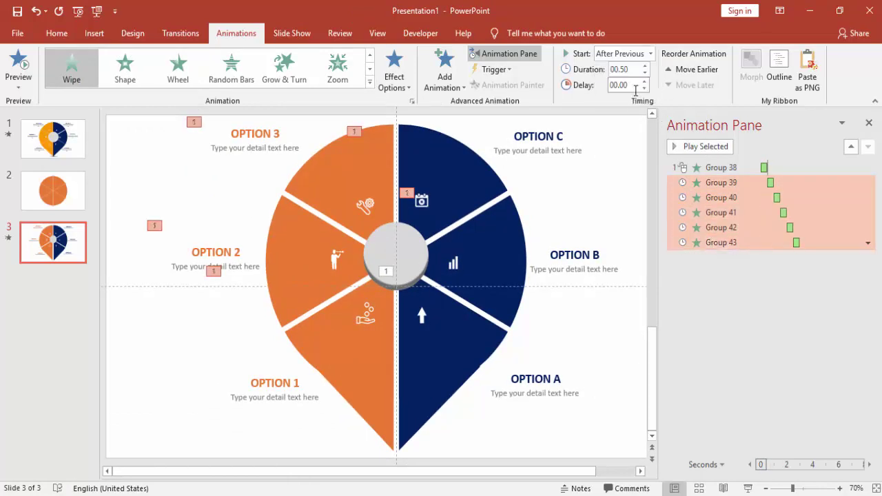
left_click(618, 140)
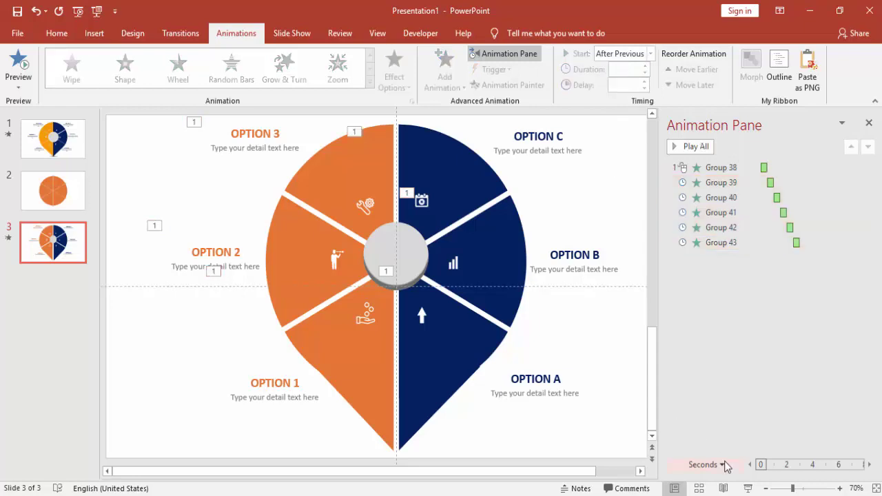
key("shift+F5")
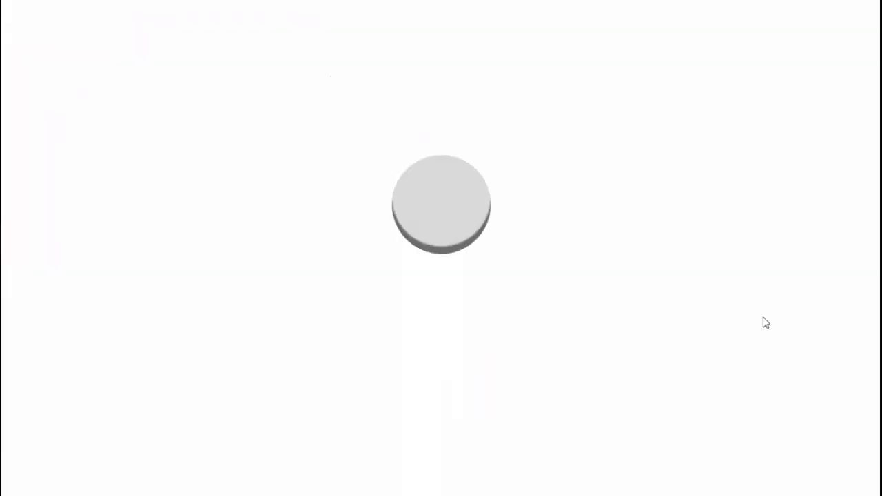